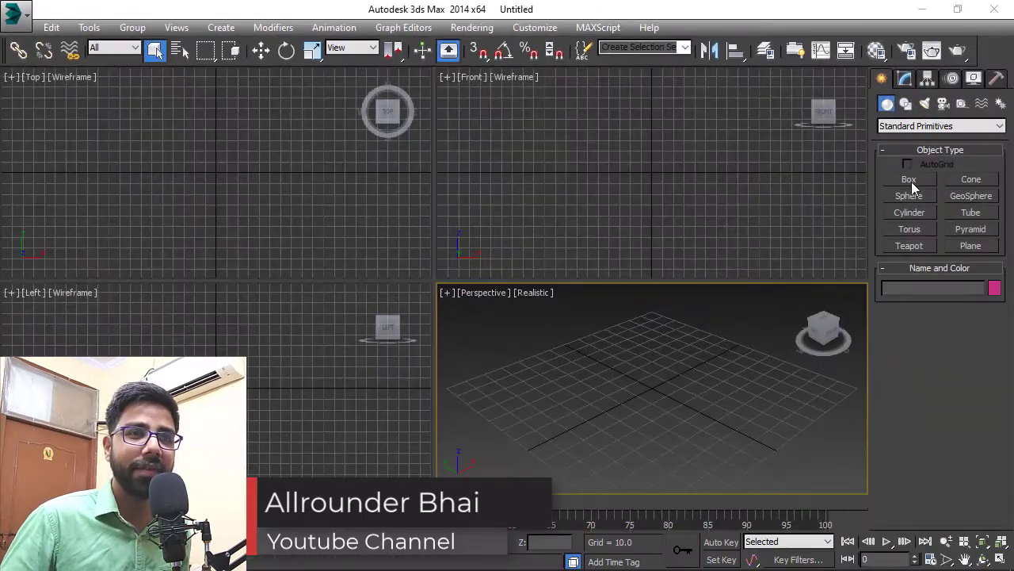
Create a box about 45 long, 60.5 wide and 49.4 high near the grid's centre, and activate the Move tool.
left_click(912, 180)
left_click_drag(184, 149, 249, 196)
left_click(684, 394)
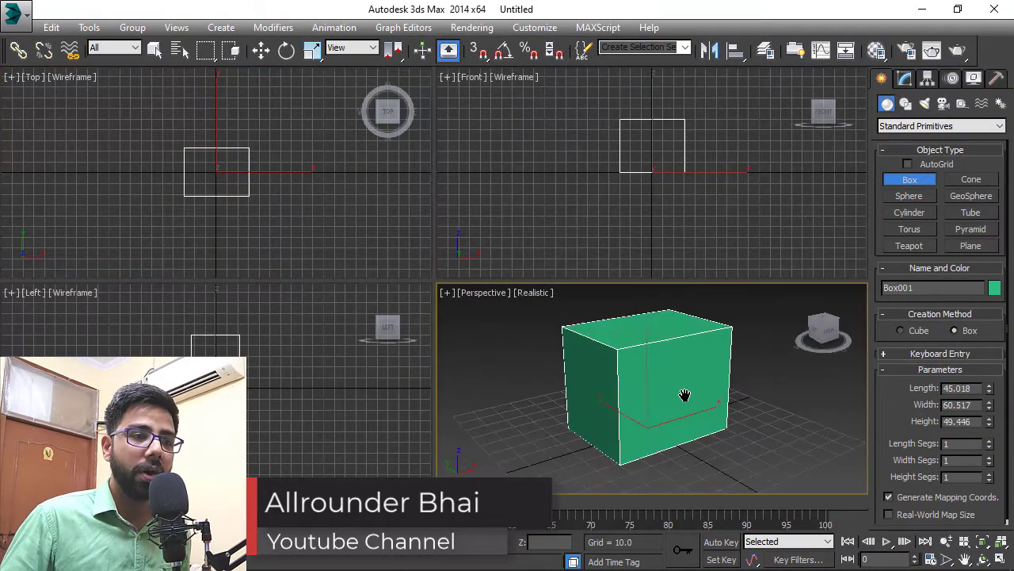
key("w")
middle_click_drag(683, 396, 682, 401, "alt")
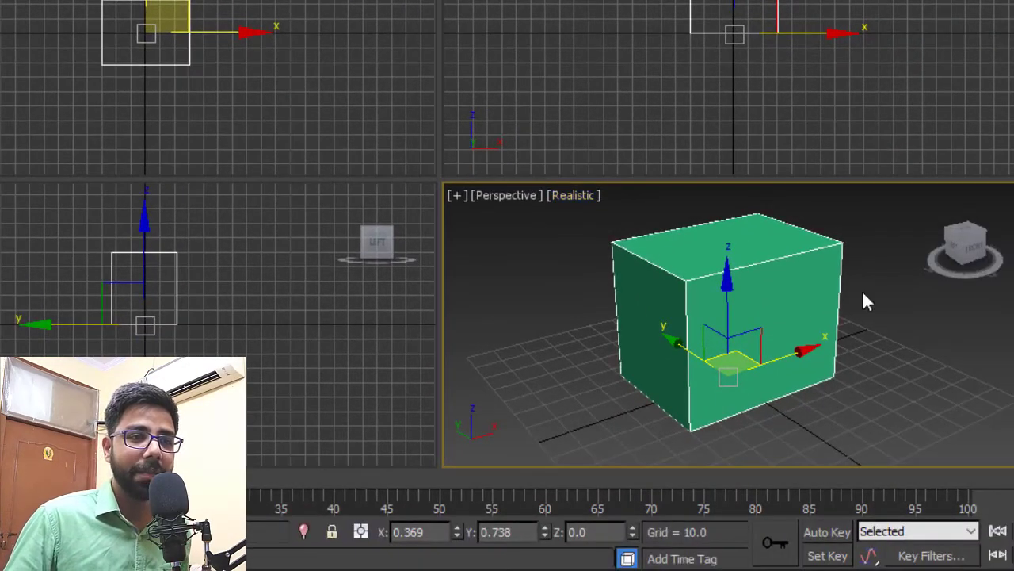
mouse_move(862, 291)
middle_mouse_down("alt")
mouse_move(833, 305)
mouse_move(857, 297)
middle_mouse_up("alt")
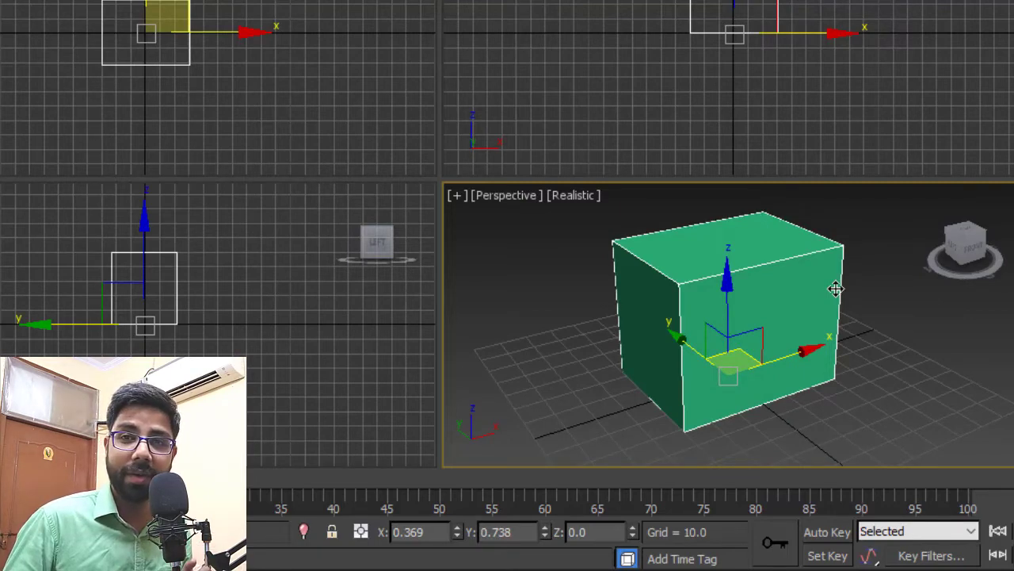
Set the box's X position to exactly 1.
left_click(436, 532)
key("Tab")
key("Tab")
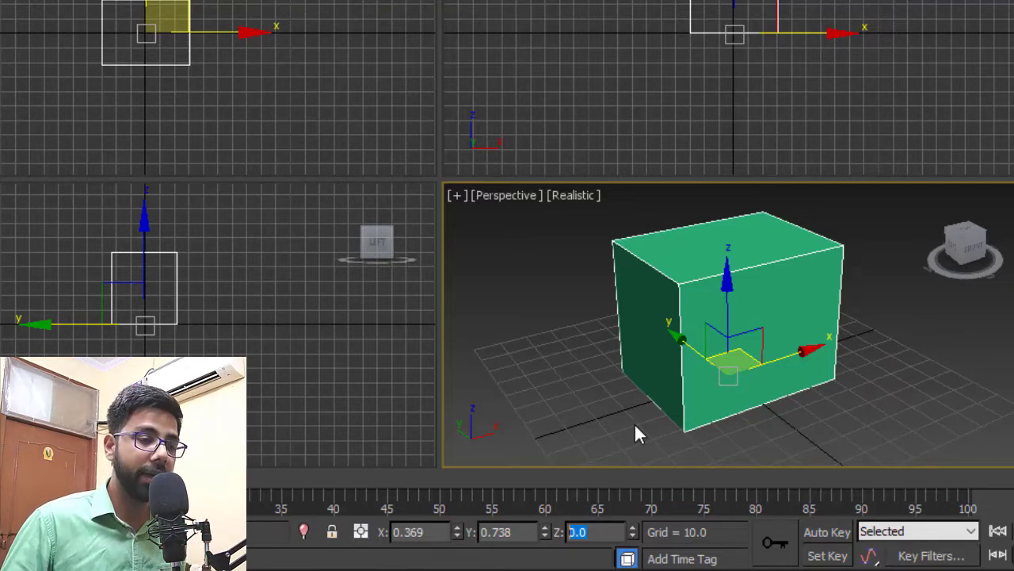
left_click(436, 531)
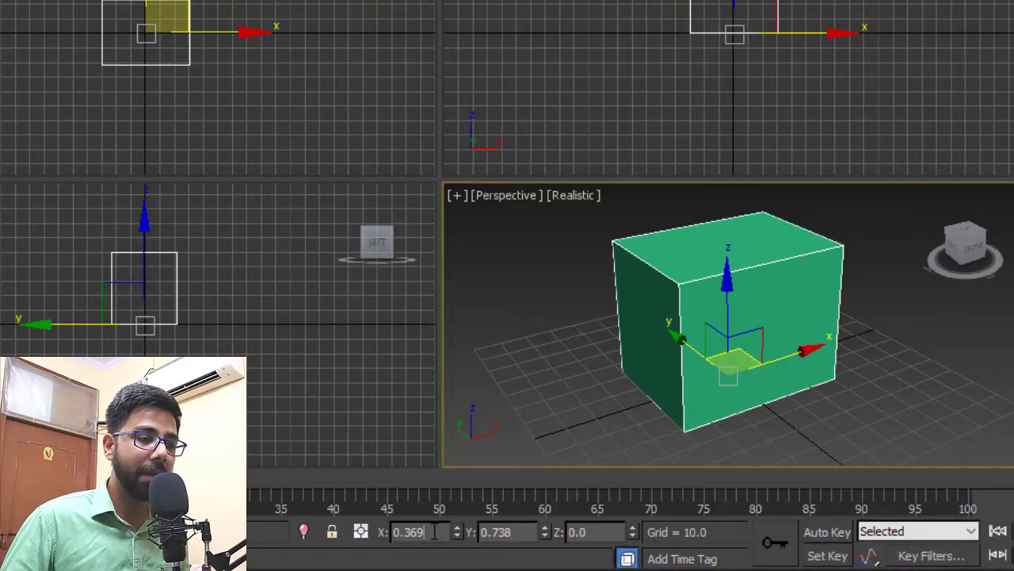
double_click(435, 531)
type("1")
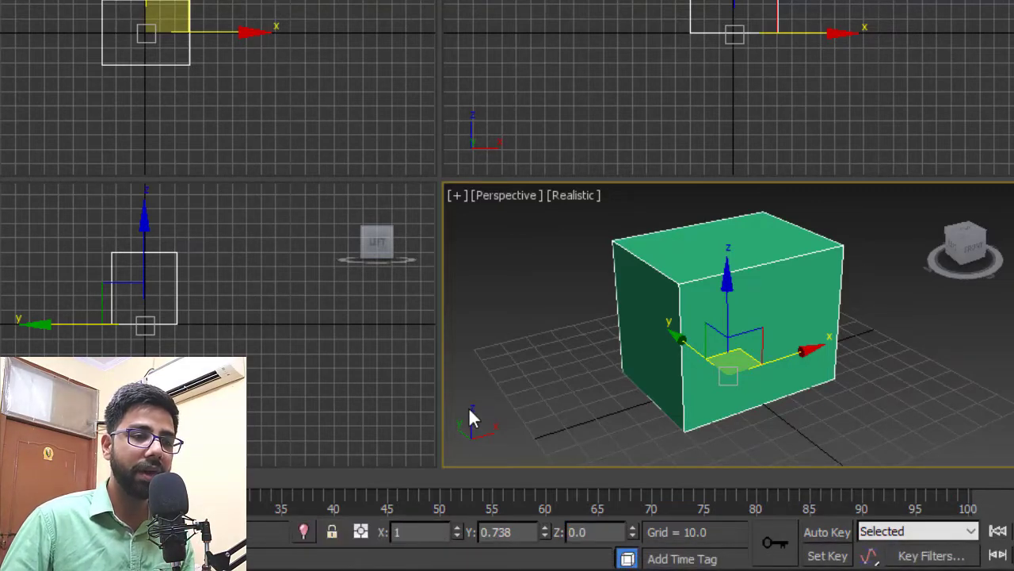
key("Return")
middle_click_drag(797, 335, 751, 346, "alt")
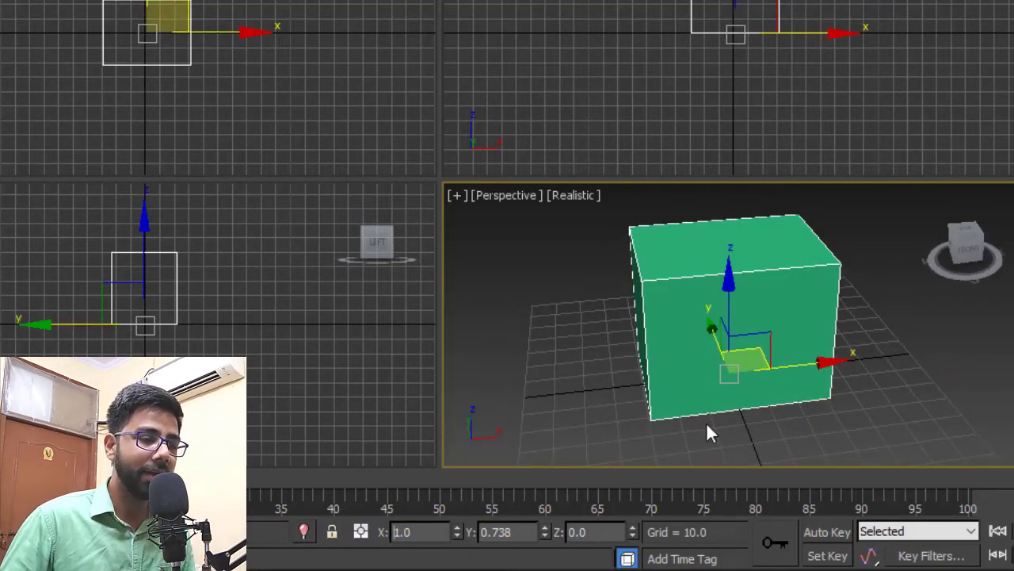
Set the box's X position to -1.
double_click(436, 531)
type("-")
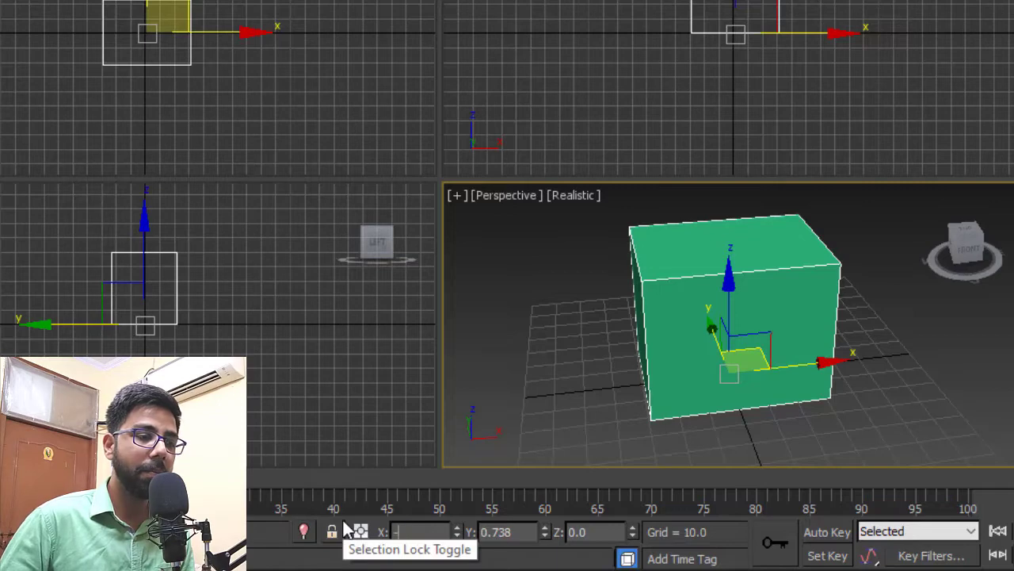
type("1")
key("Return")
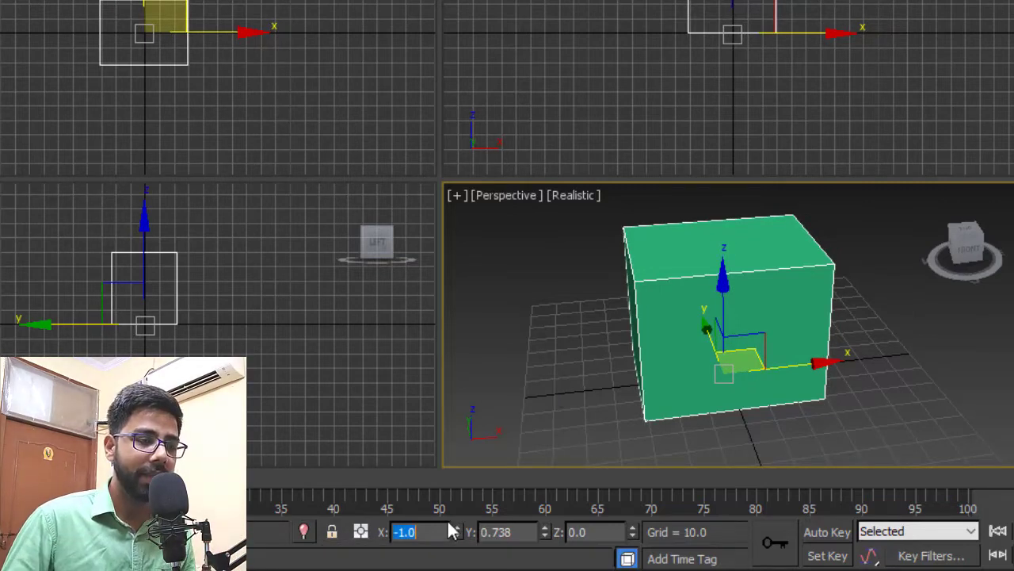
Set the box's X position to 0 and its Y position to -5.
type("0")
key("Tab")
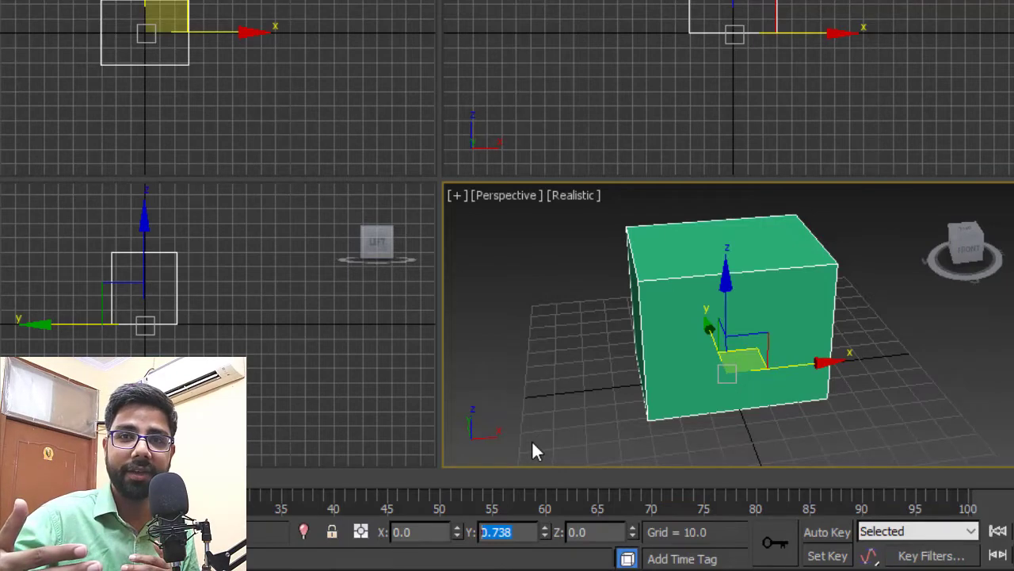
middle_click_drag(533, 442, 525, 429, "alt")
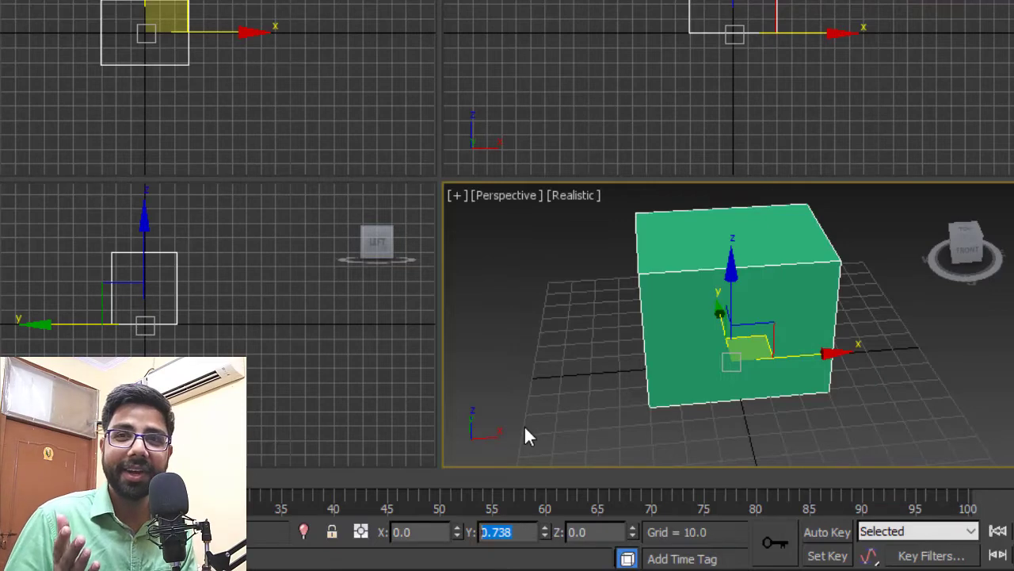
type("-5")
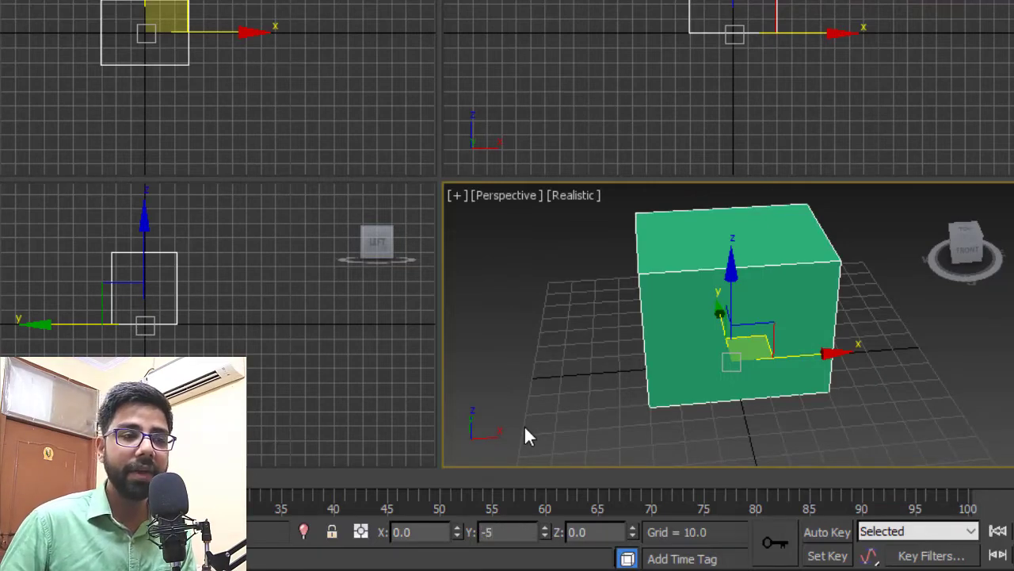
key("Return")
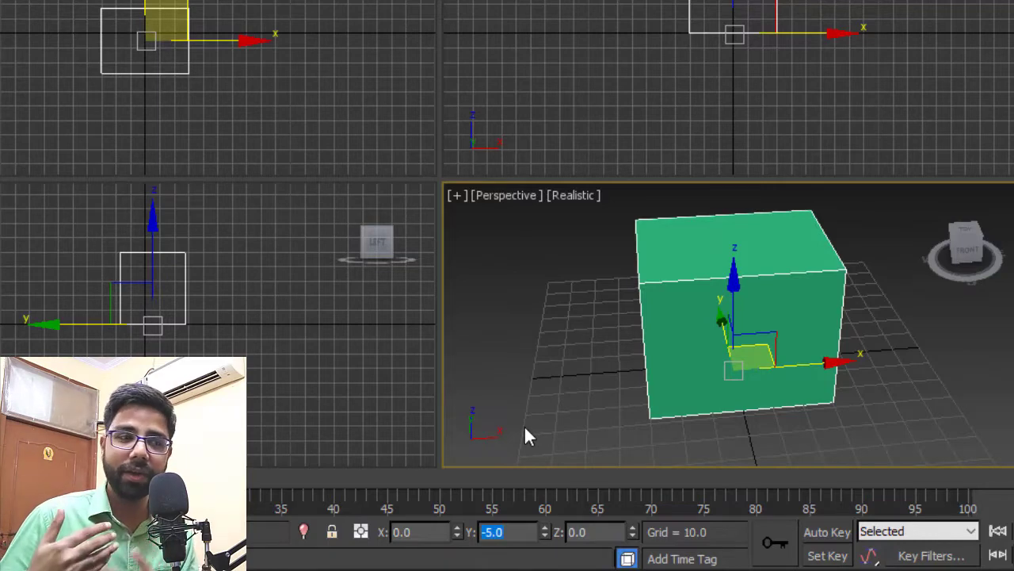
Set the box's Y position to 5 and its Z position to 10.
type("5")
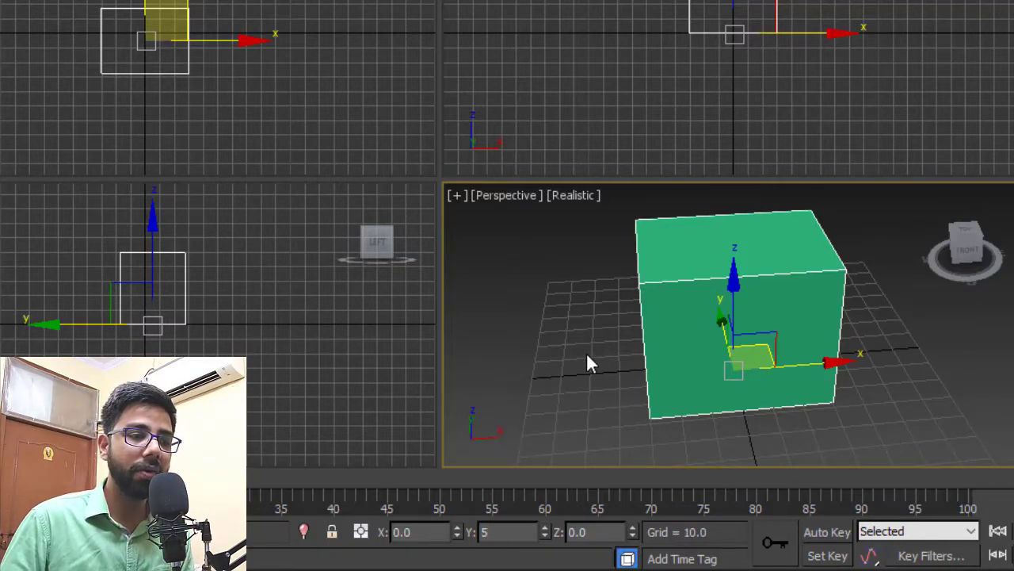
key("Return")
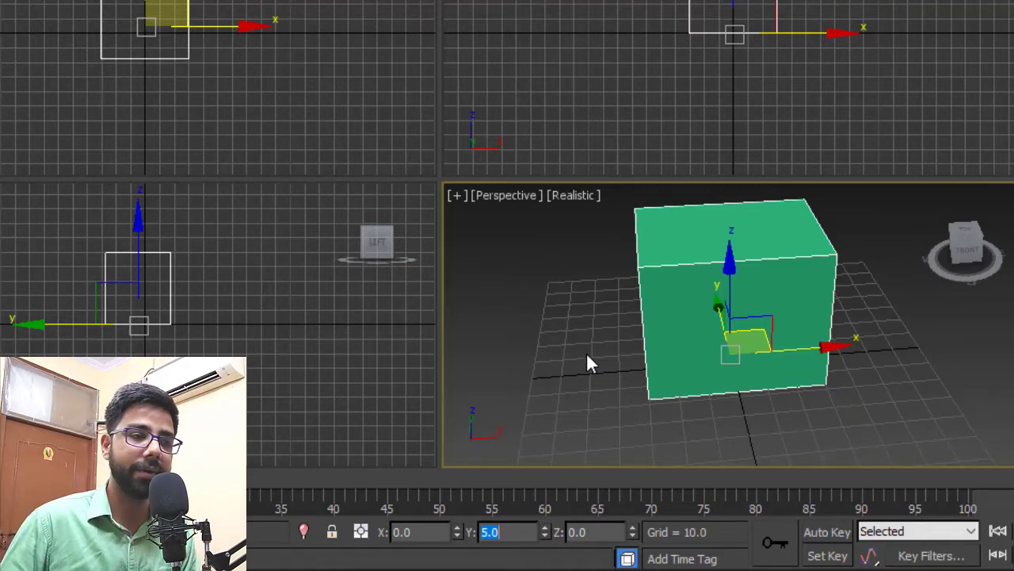
left_click(581, 532)
left_click_drag(533, 537, 490, 538)
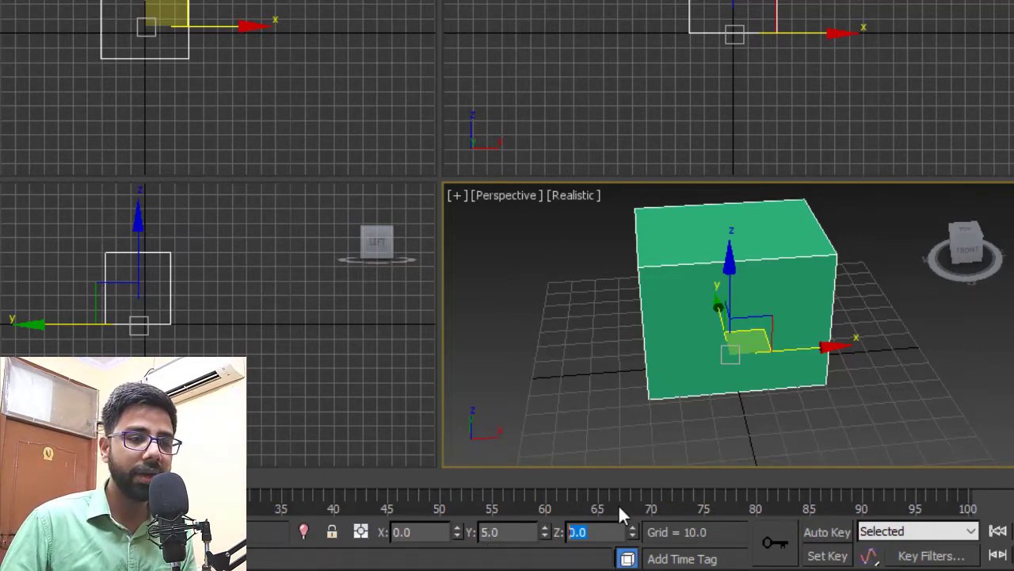
type("10")
key("Return")
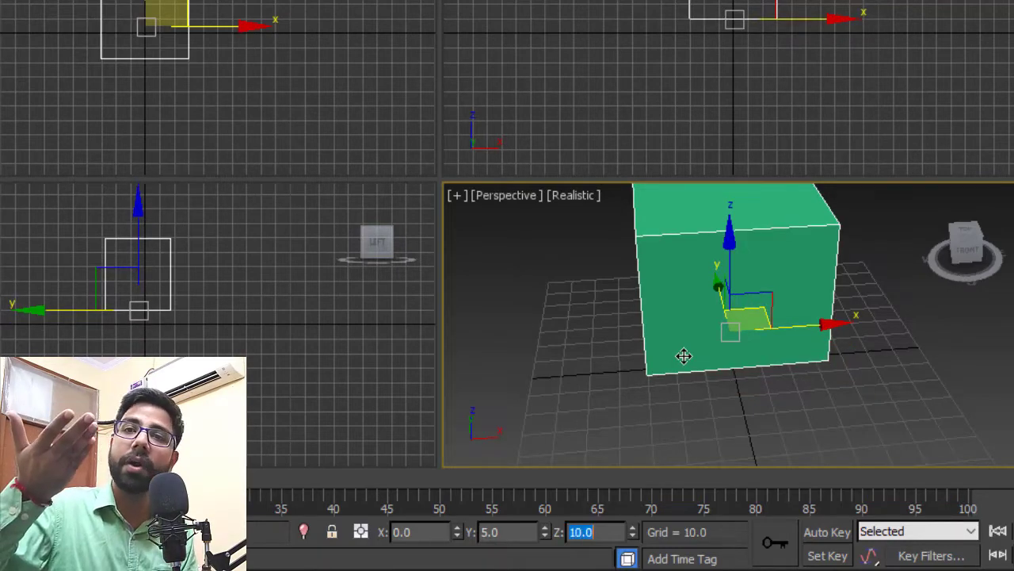
Set the box's Z position to -10 and switch to the Rotate tool.
type("-10")
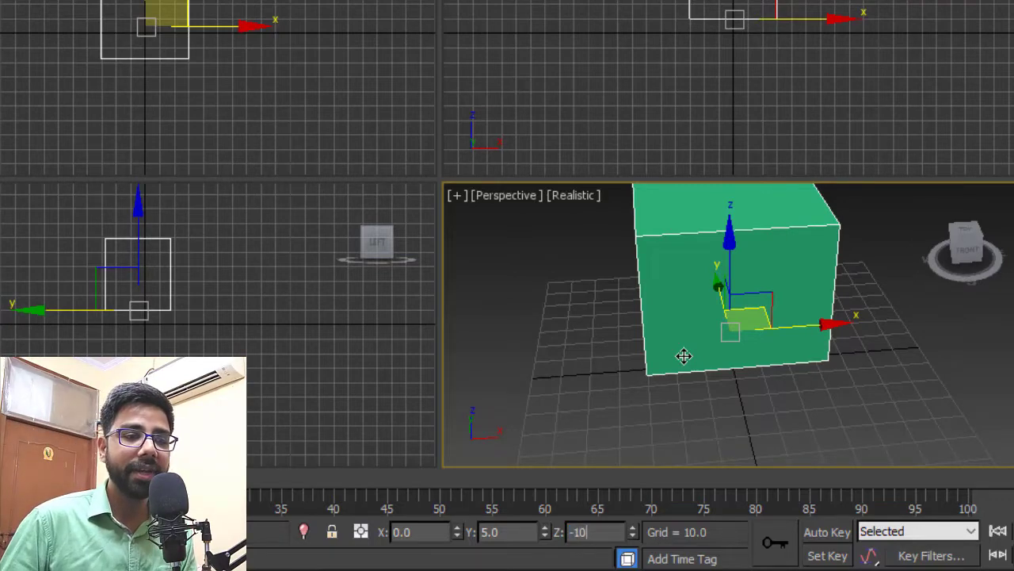
key("Return")
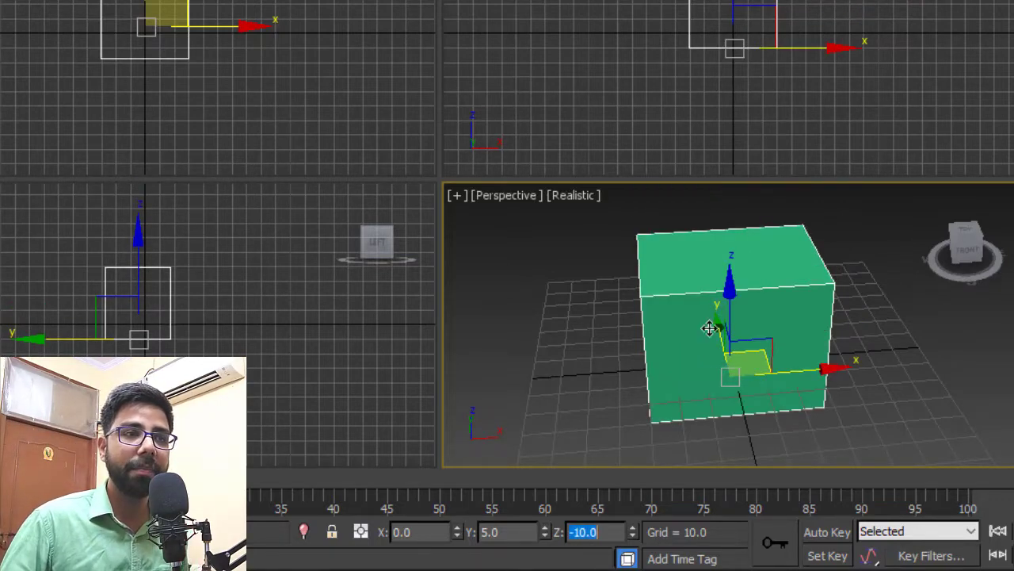
middle_click_drag(786, 60, 759, 88)
scroll(686, 248, "up", 3)
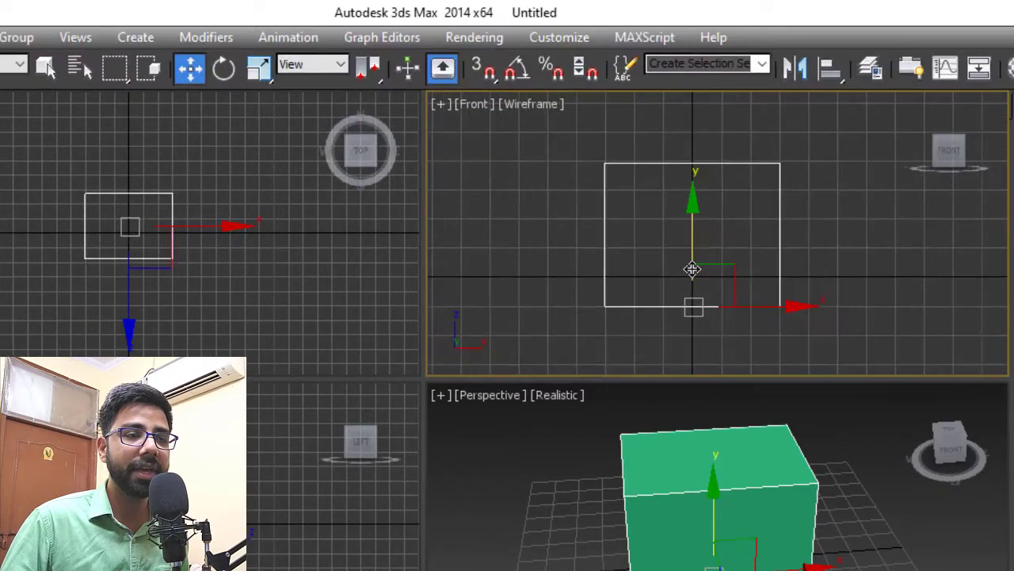
middle_click_drag(693, 269, 682, 256)
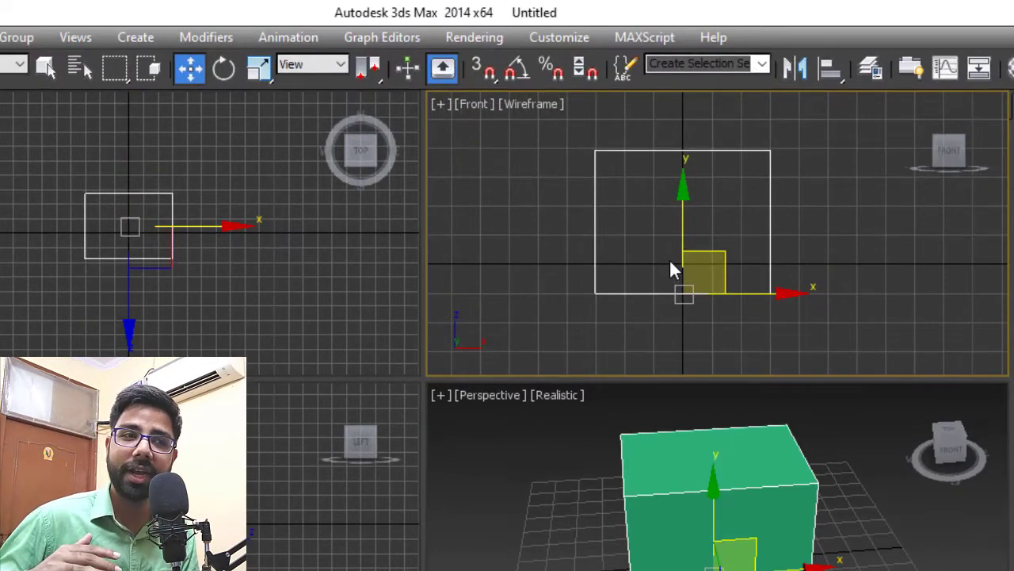
mouse_move(585, 469)
middle_mouse_down("alt")
mouse_move(586, 481)
mouse_move(662, 436)
mouse_move(596, 472)
middle_mouse_up("alt")
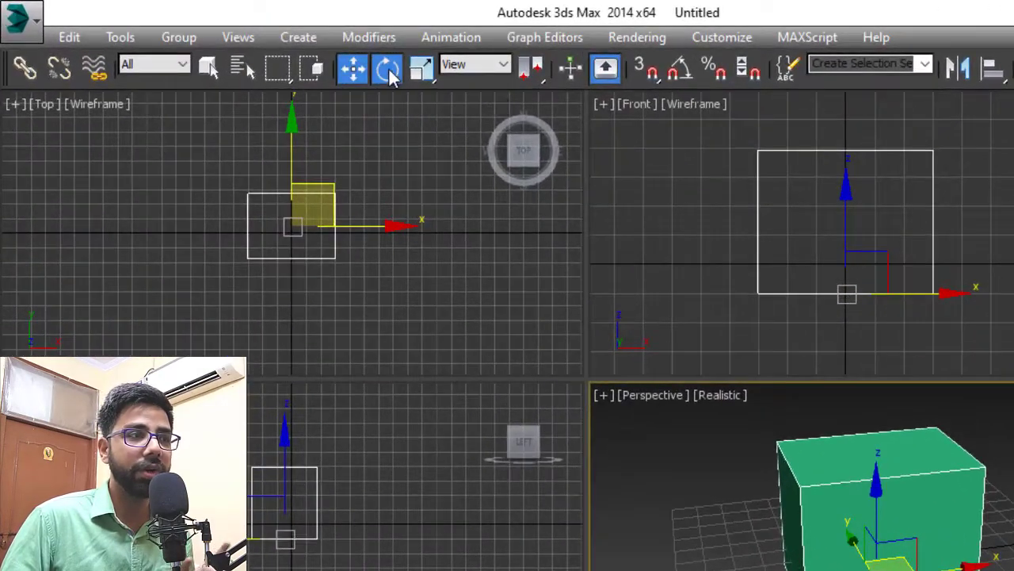
left_click(286, 50)
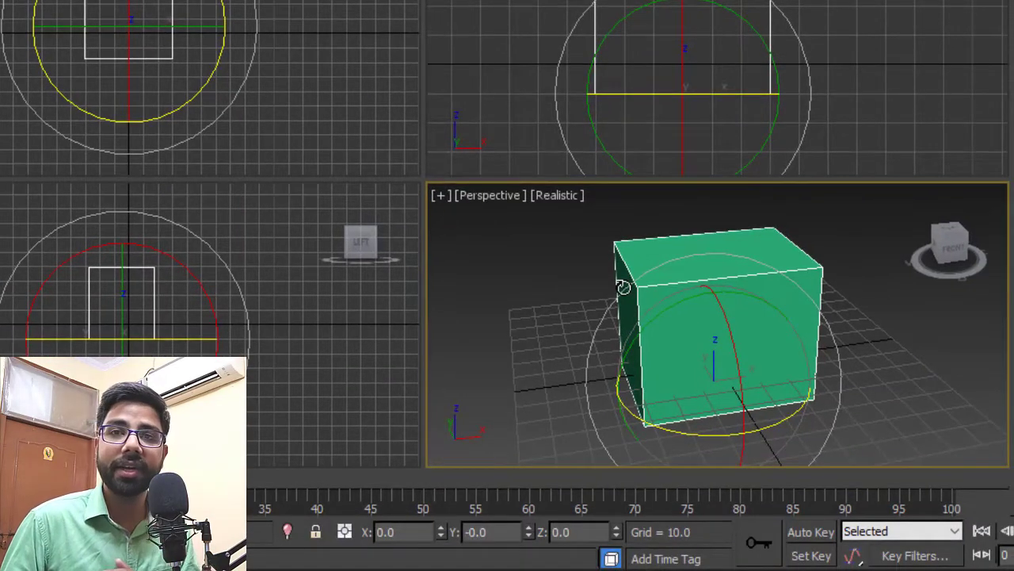
middle_click_drag(629, 311, 626, 281)
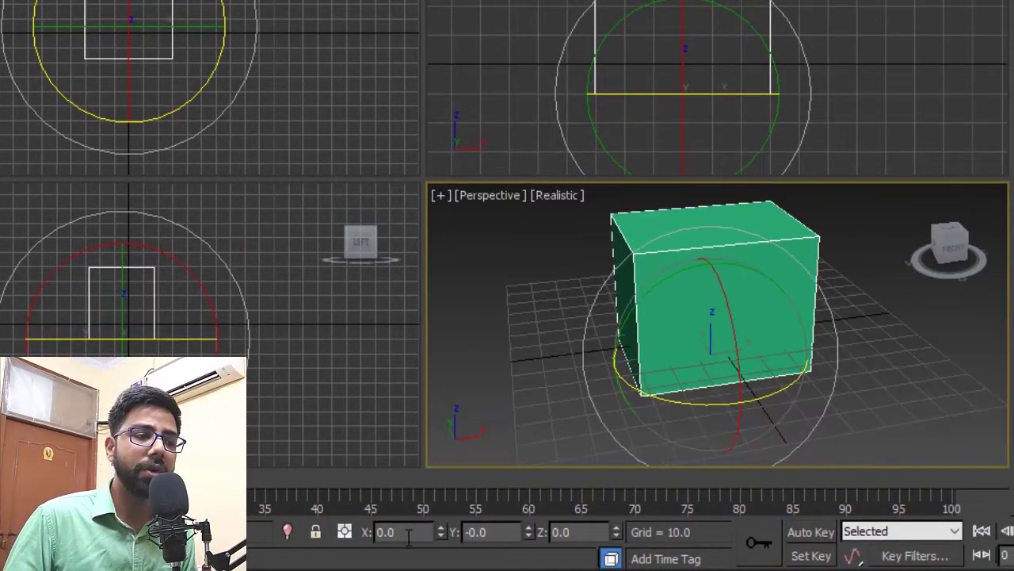
Rotate the box to 45 degrees about the X axis by entering the exact angle.
left_click_drag(410, 536, 328, 539)
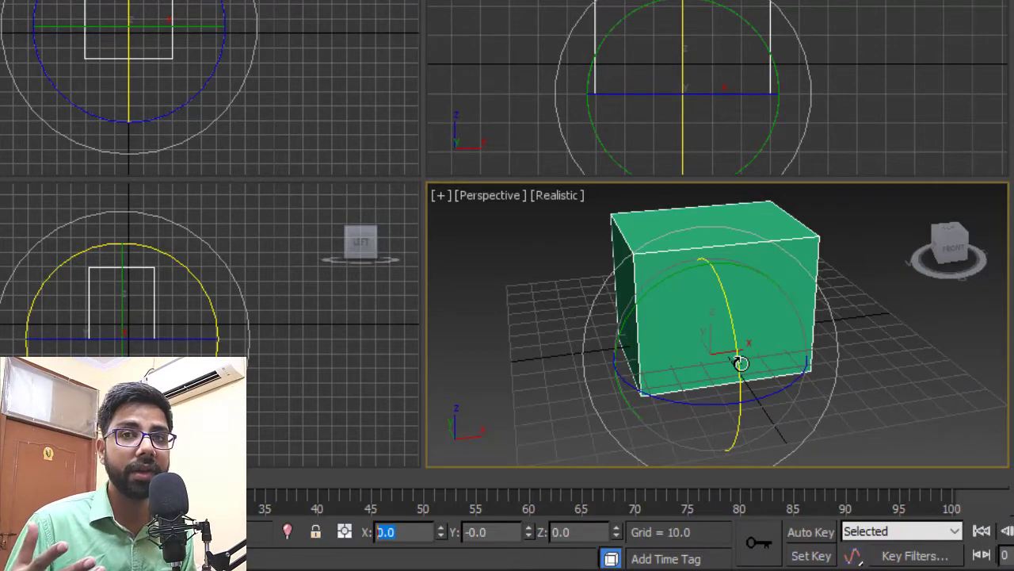
middle_click_drag(670, 322, 679, 315)
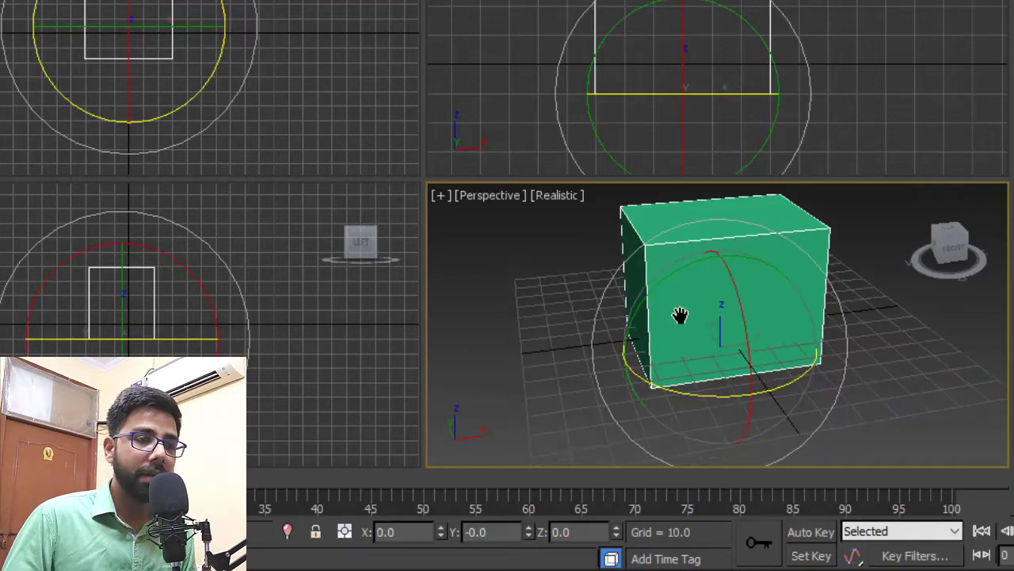
left_click(404, 533)
double_click(404, 533)
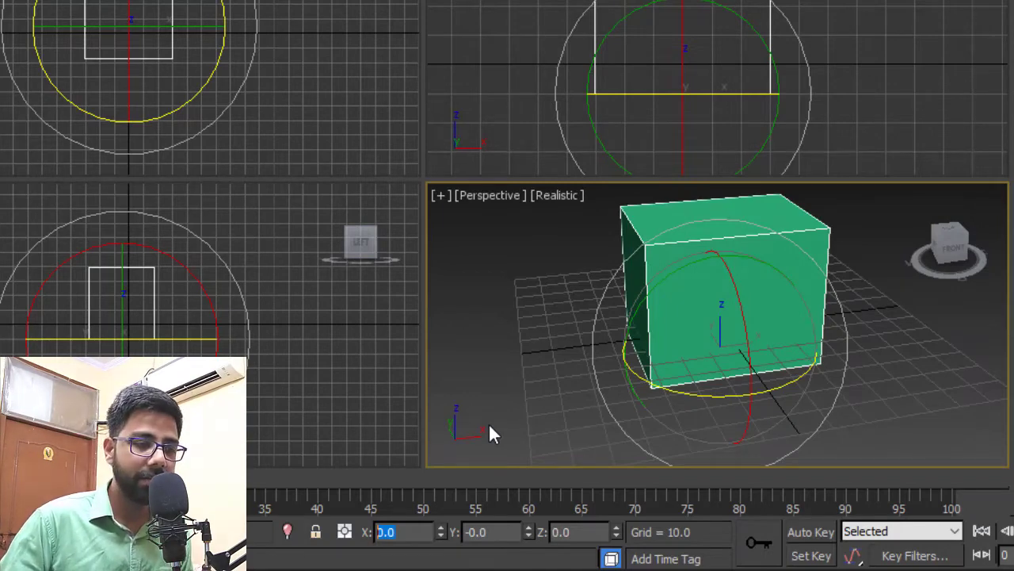
type("45")
key("Return")
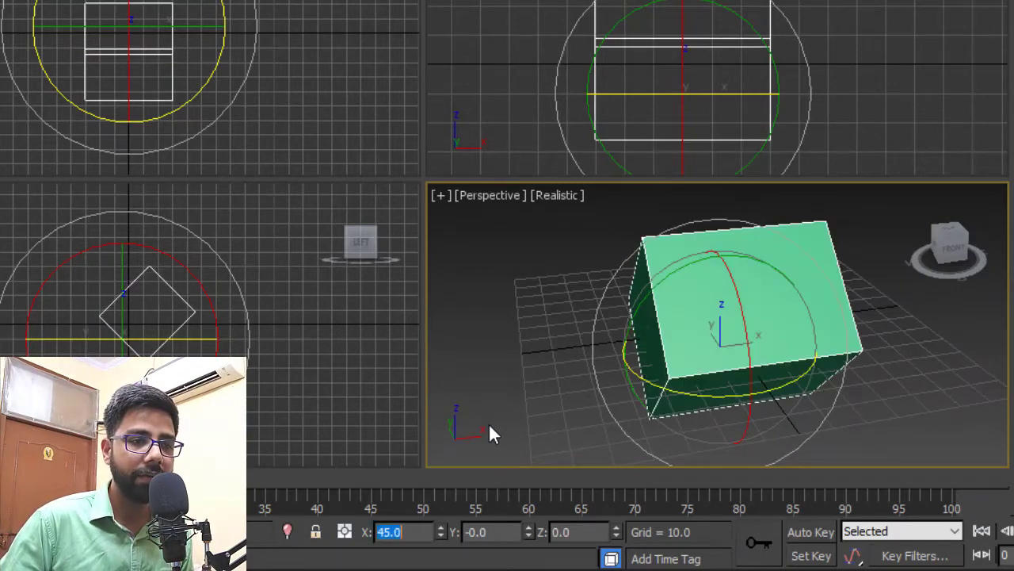
key("z")
middle_click_drag(730, 304, 807, 305, "alt")
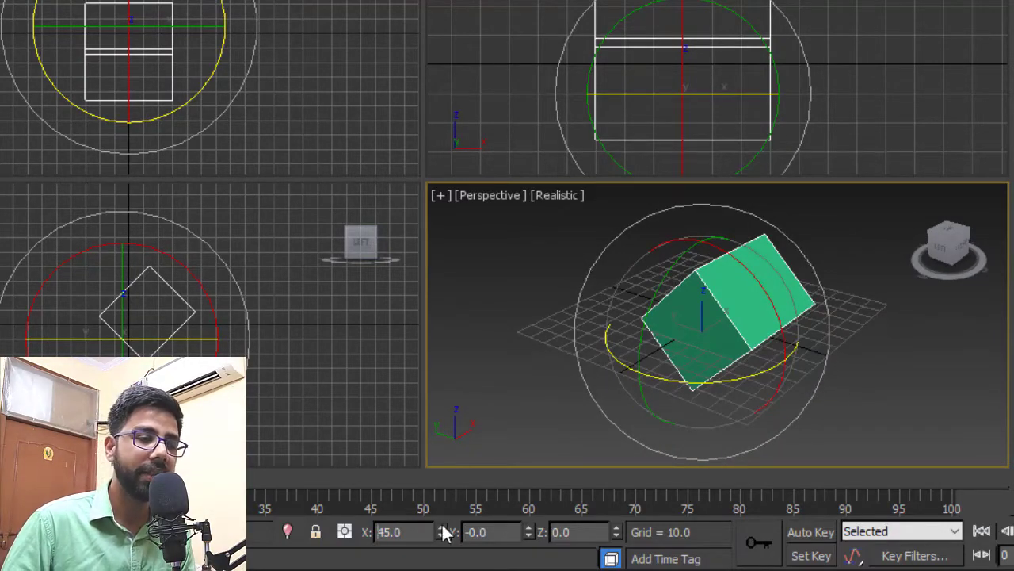
Set the box's X rotation to -45 degrees.
left_click_drag(417, 533, 273, 534)
type("-45")
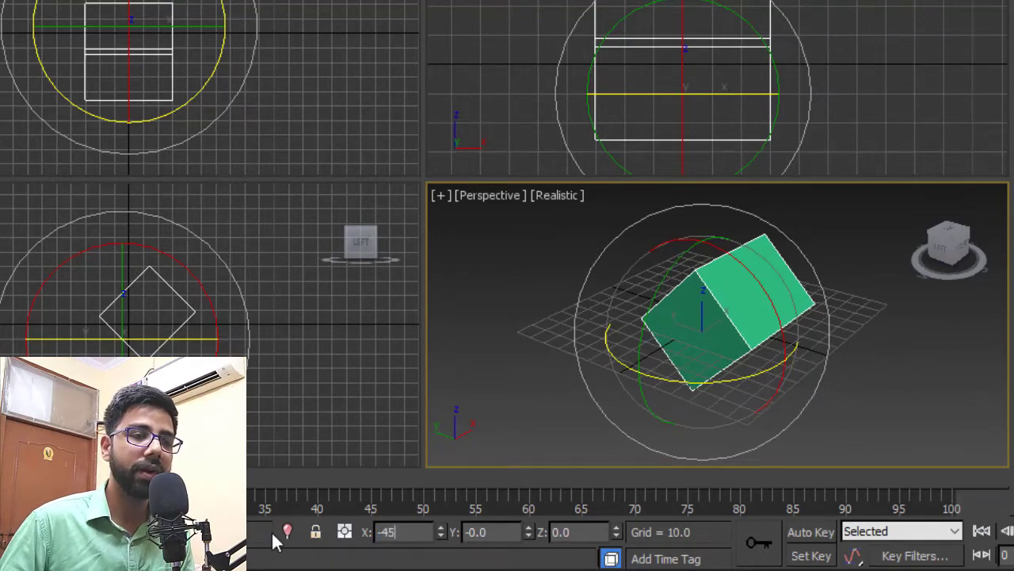
key("Return")
middle_click_drag(744, 319, 786, 323, "alt")
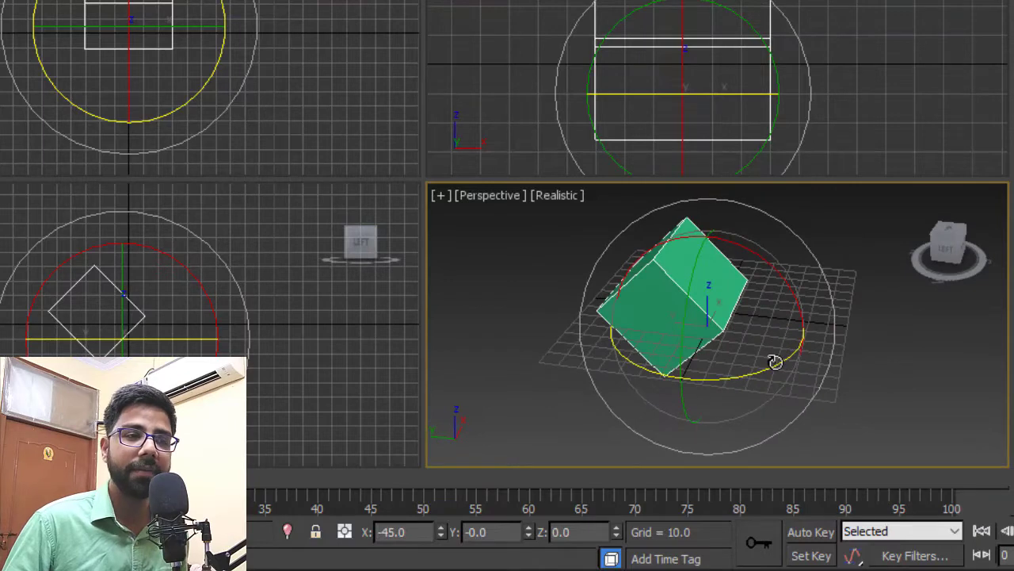
middle_click_drag(776, 357, 803, 356, "alt")
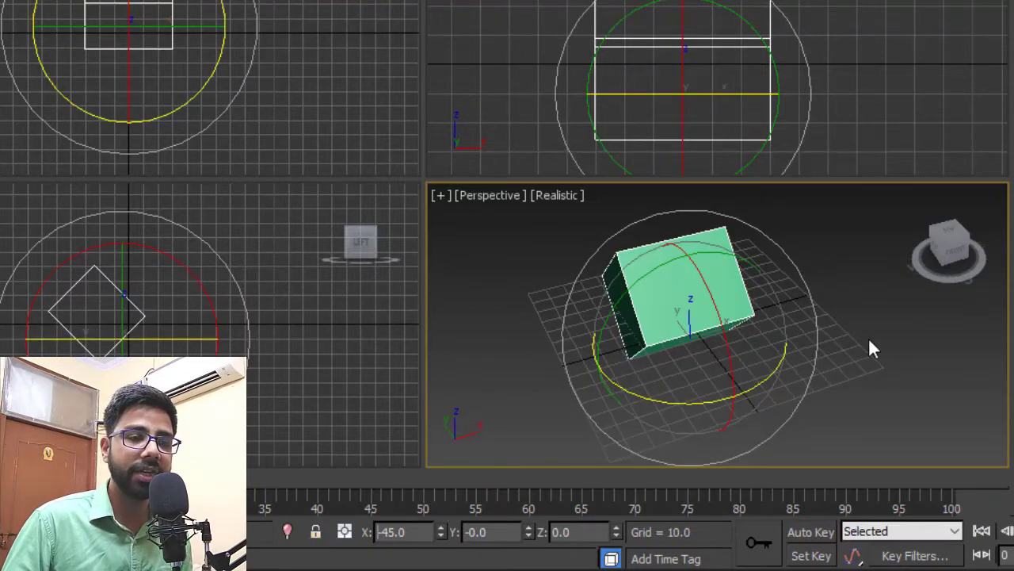
Reset the box's X rotation to 0 degrees.
double_click(400, 532)
type("0")
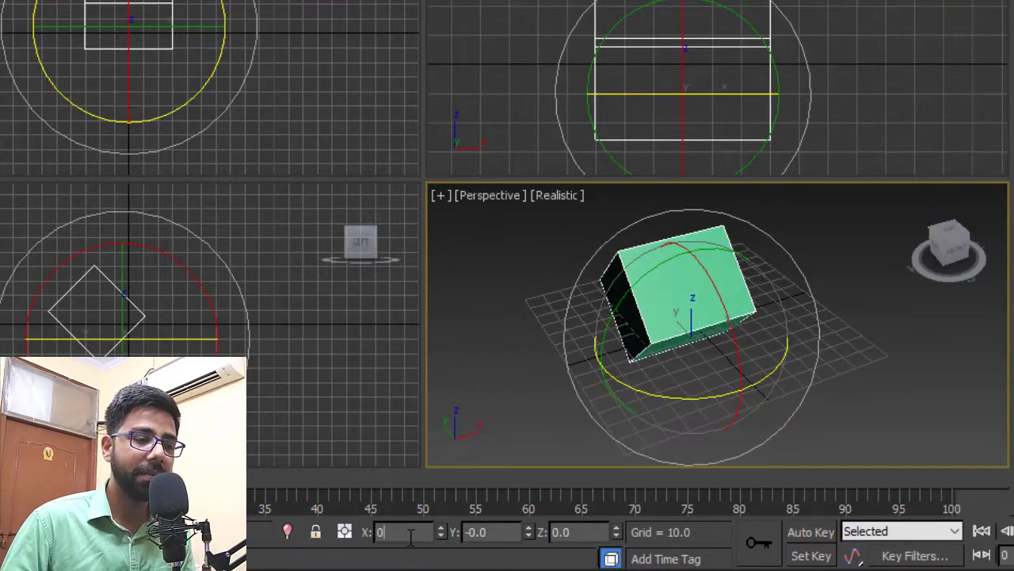
key("Return")
key("Tab")
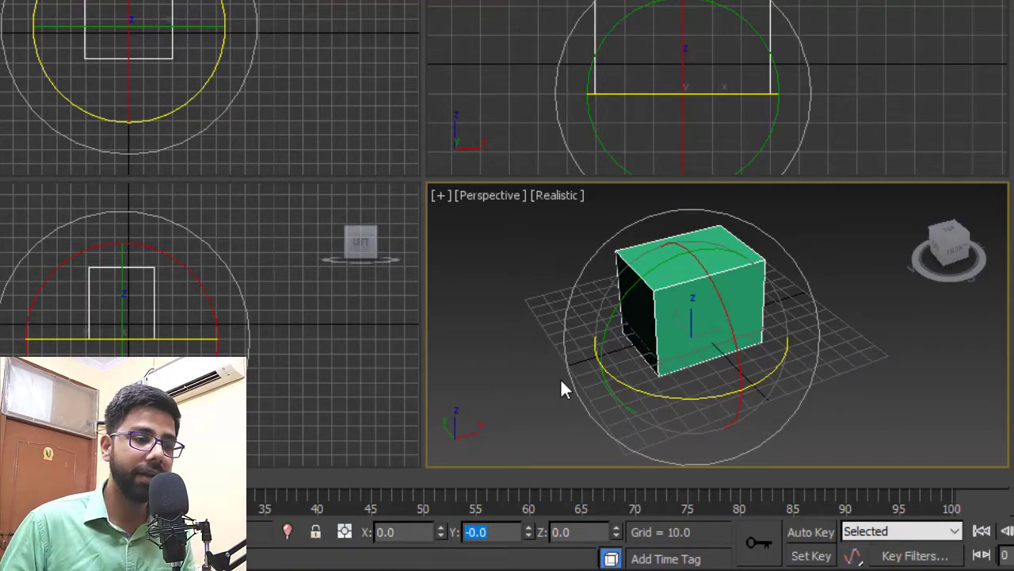
Try rotating the box to -45 and 45 degrees about the Y axis, and undo the Y rotation.
type("-45")
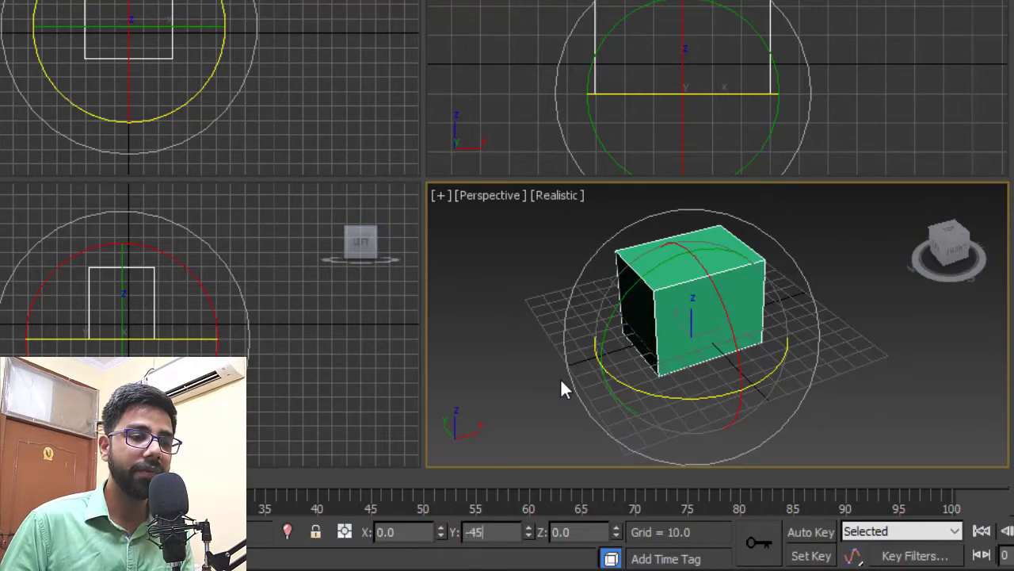
key("Return")
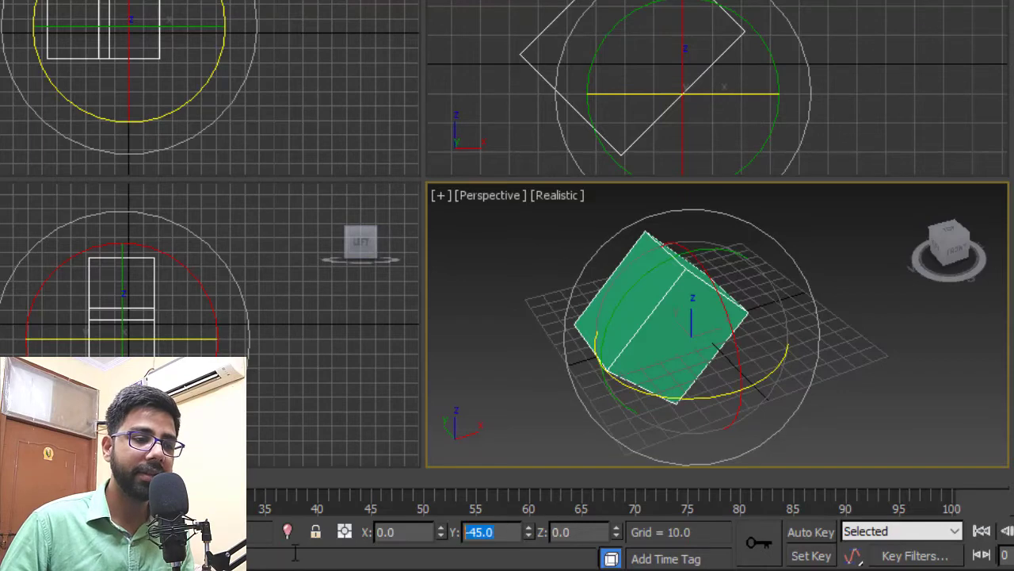
type("45")
key("Return")
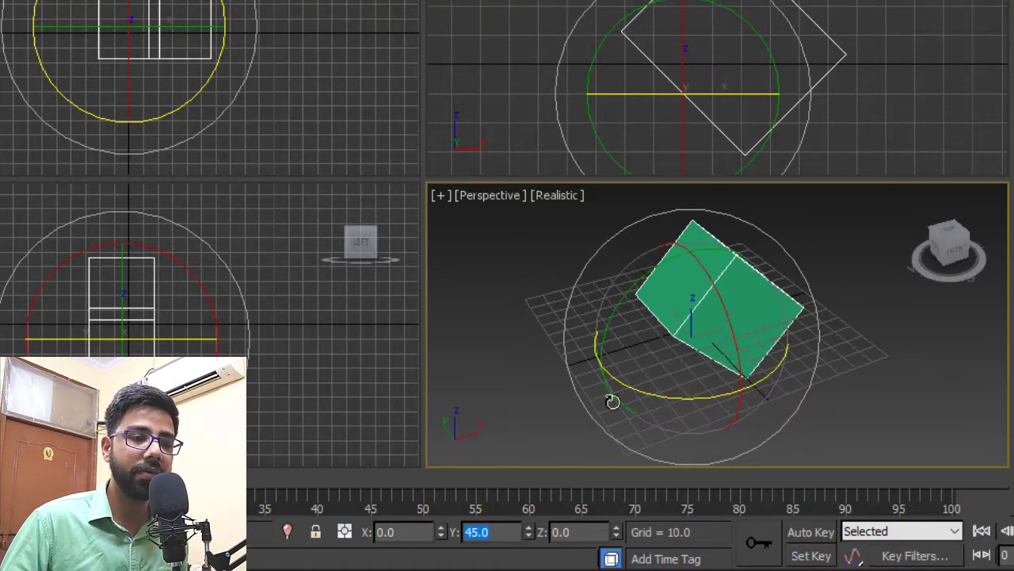
middle_click_drag(611, 401, 586, 380, "alt")
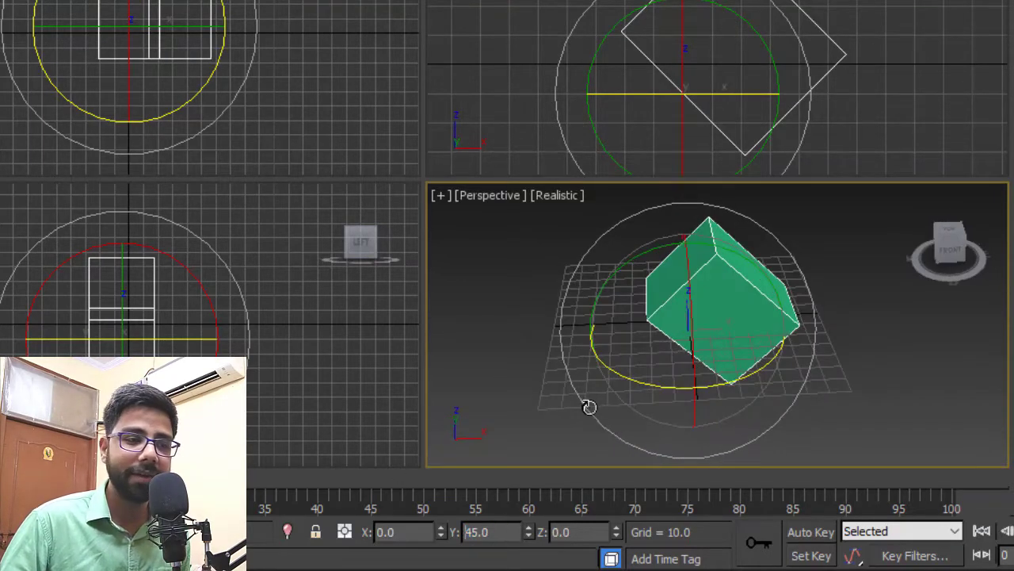
key("Tab")
key("Return")
mouse_move(528, 342)
middle_mouse_down("alt")
mouse_move(529, 373)
mouse_move(538, 352)
middle_mouse_up("alt")
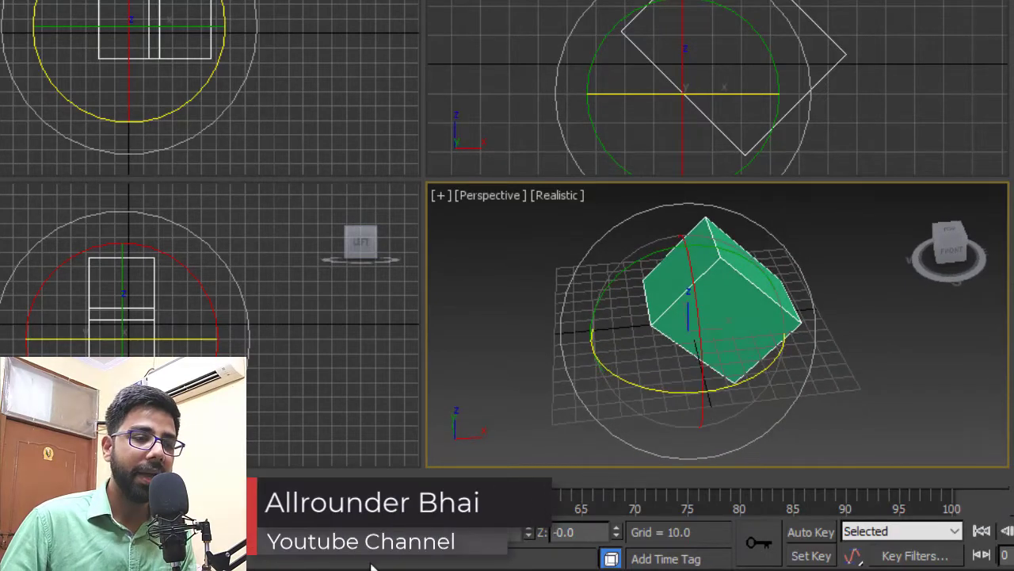
key("ctrl+z")
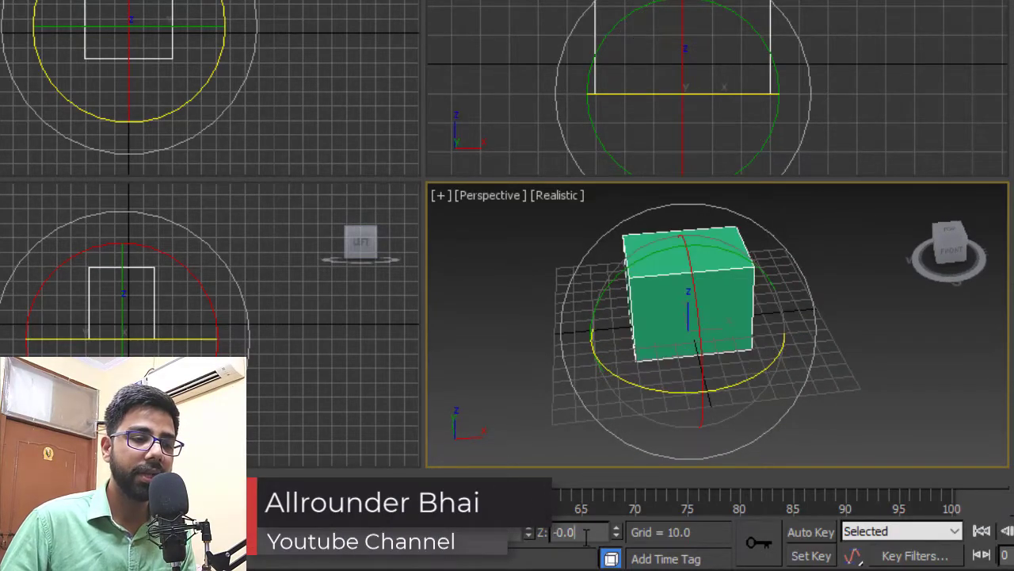
Rotate the box about the Z axis to exactly 45 degrees and after that to -45 degrees.
double_click(577, 532)
type("45")
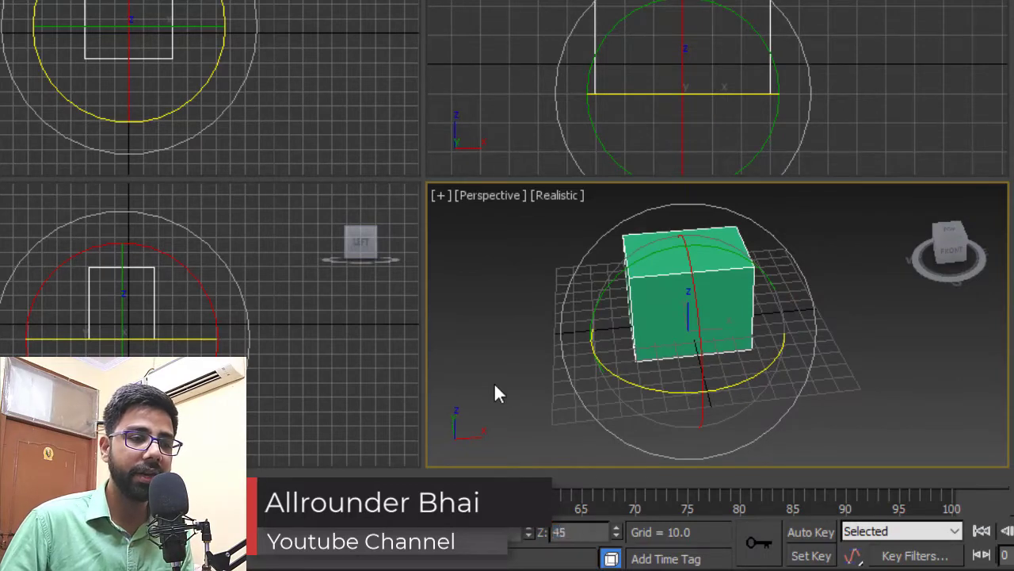
key("Return")
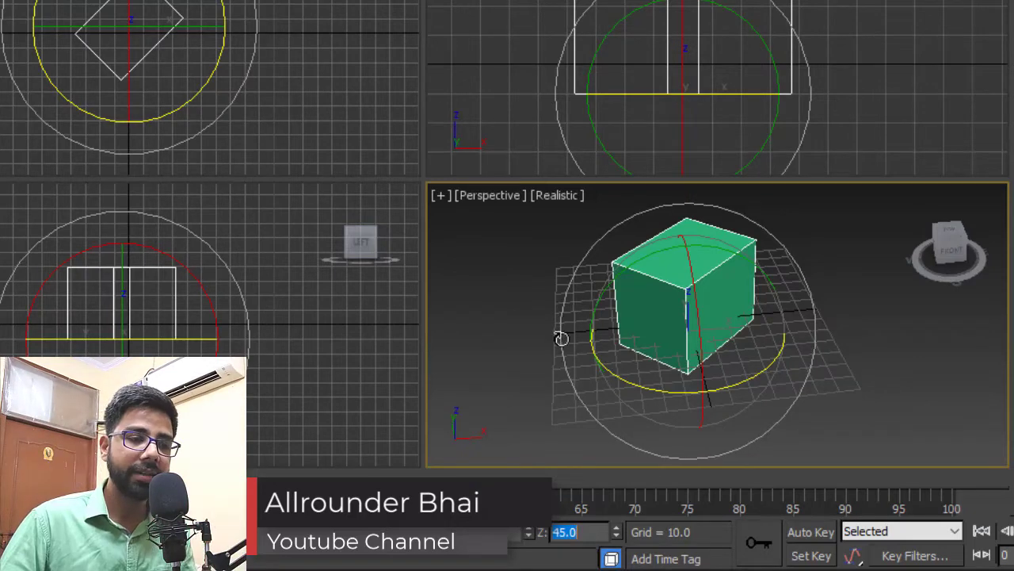
type("-45")
key("Return")
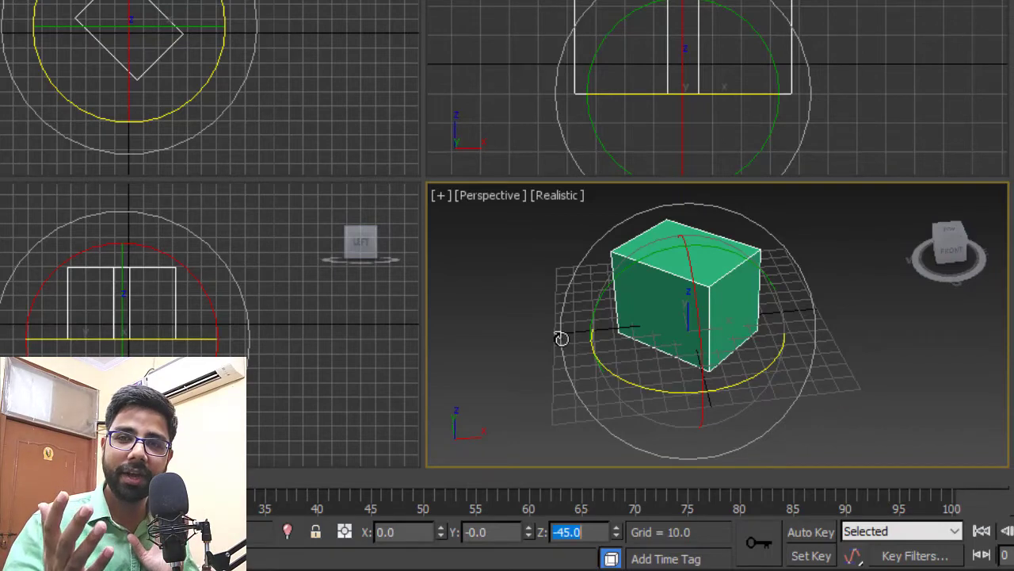
Try tilting the box freehand with the Rotate gizmo in the Perspective view and undo the rotation.
mouse_move(834, 349)
middle_mouse_down("alt")
mouse_move(836, 368)
mouse_move(834, 332)
mouse_move(828, 356)
middle_mouse_up("alt")
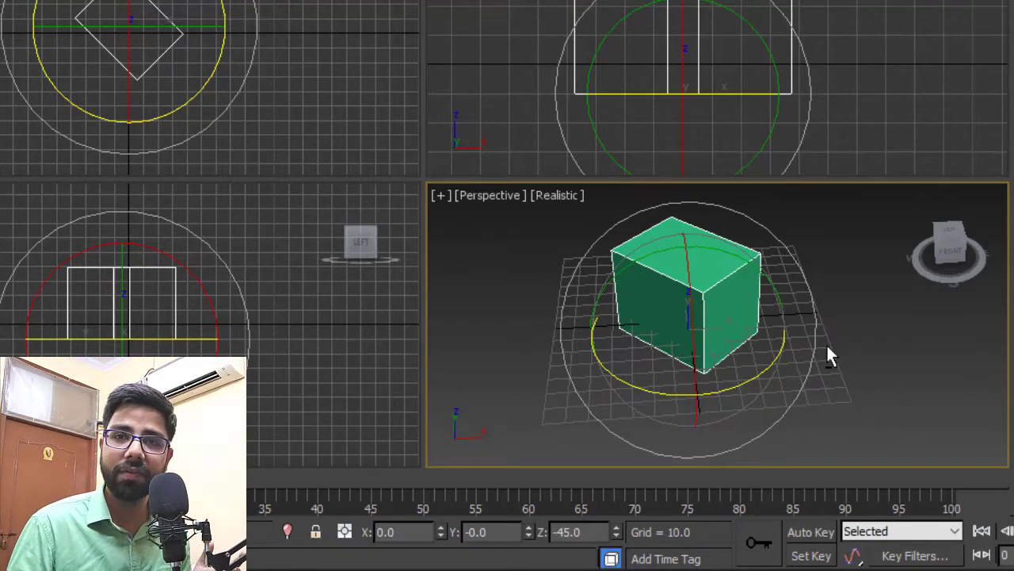
middle_click_drag(825, 349, 805, 287, "alt")
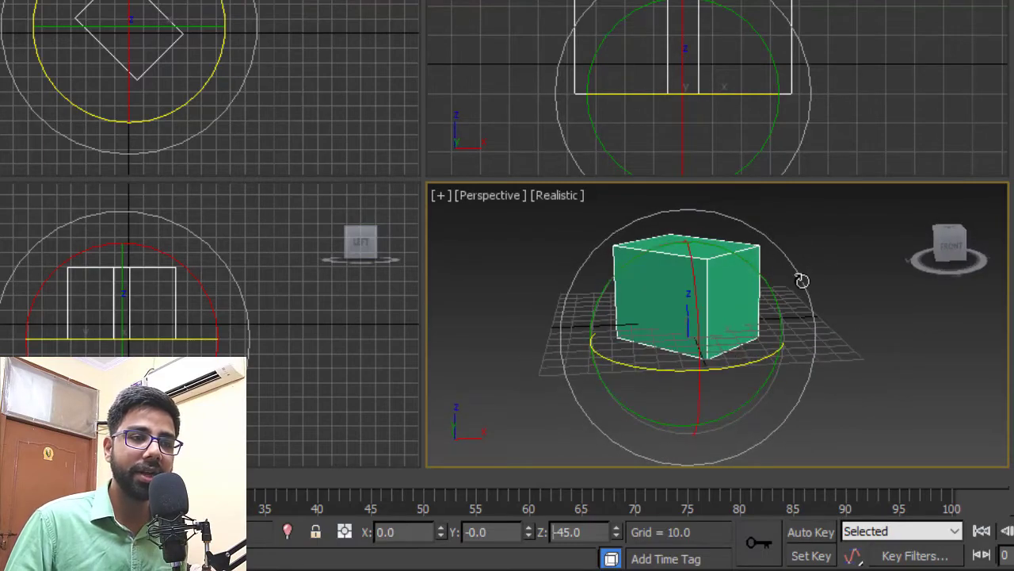
left_click_drag(799, 278, 775, 362)
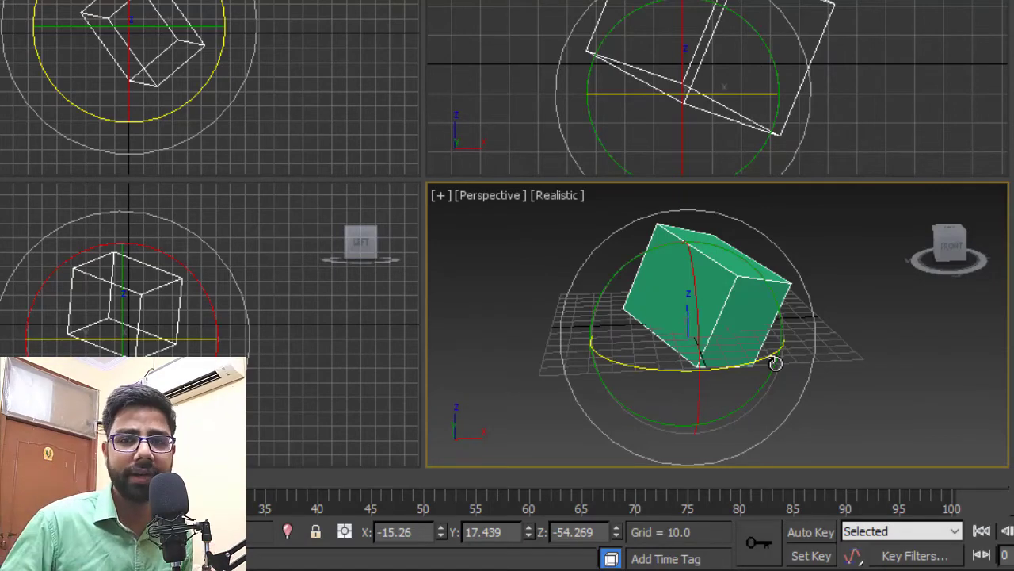
key("ctrl+z")
Move the box to the world origin by setting its X, Y and Z positions to 0.
key("w")
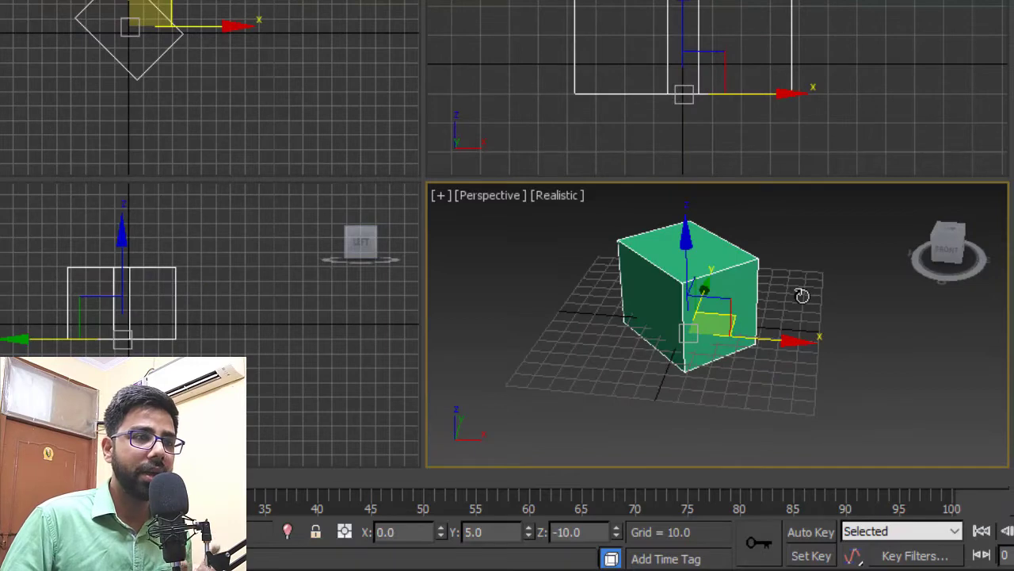
double_click(586, 531)
type("0")
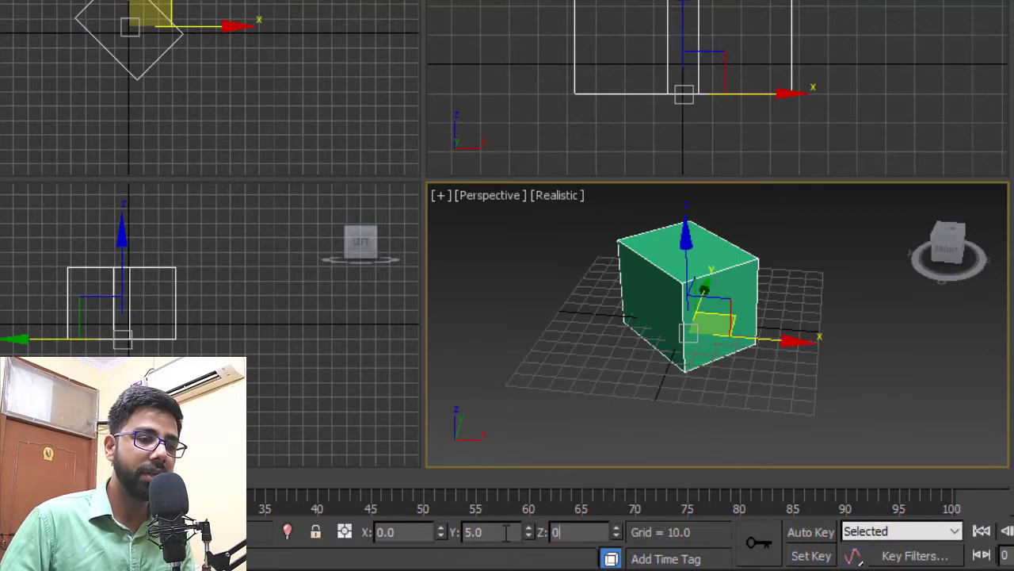
double_click(506, 532)
type("0")
double_click(419, 533)
type("0")
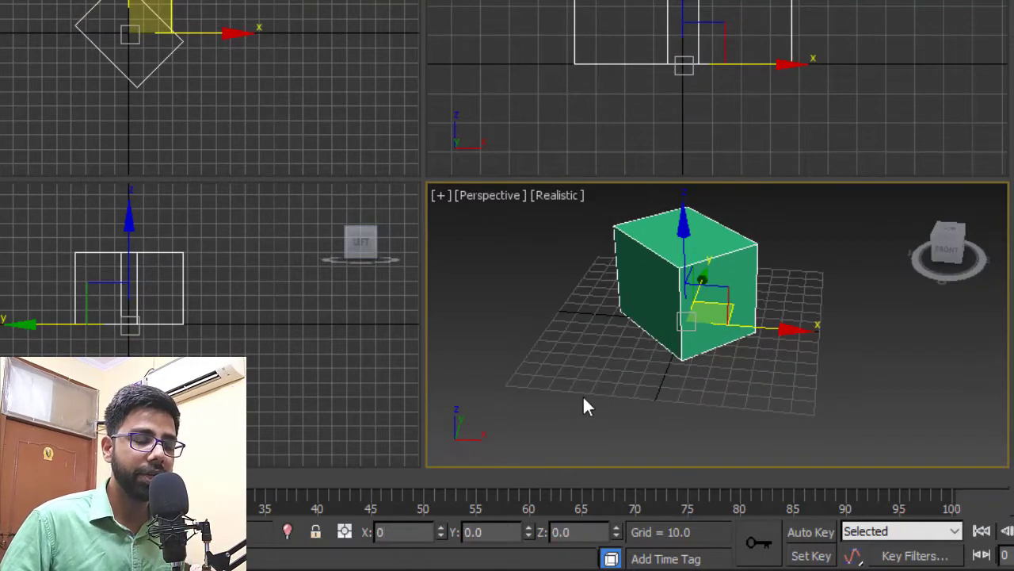
Reset the box's Z rotation to 0 degrees with the Rotate tool.
type("e")
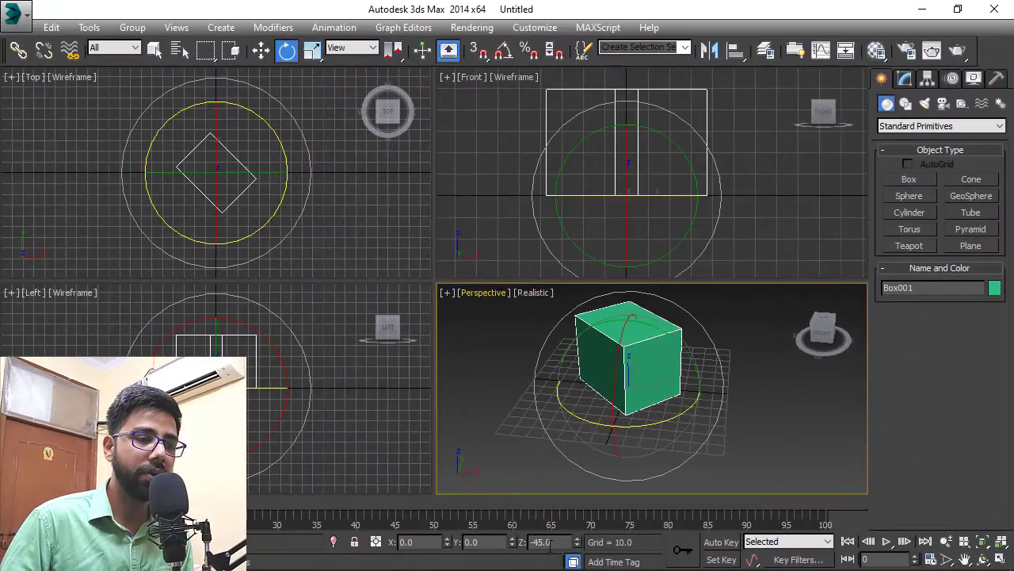
double_click(542, 541)
type("0")
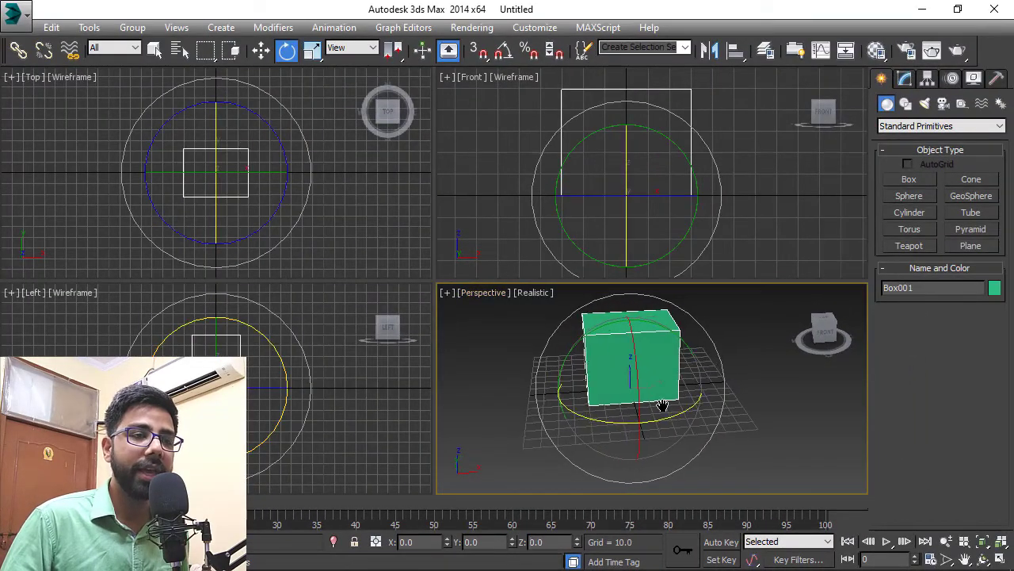
Shrink the box uniformly on all three axes to about 88 percent with Select and Uniform Scale.
type("r")
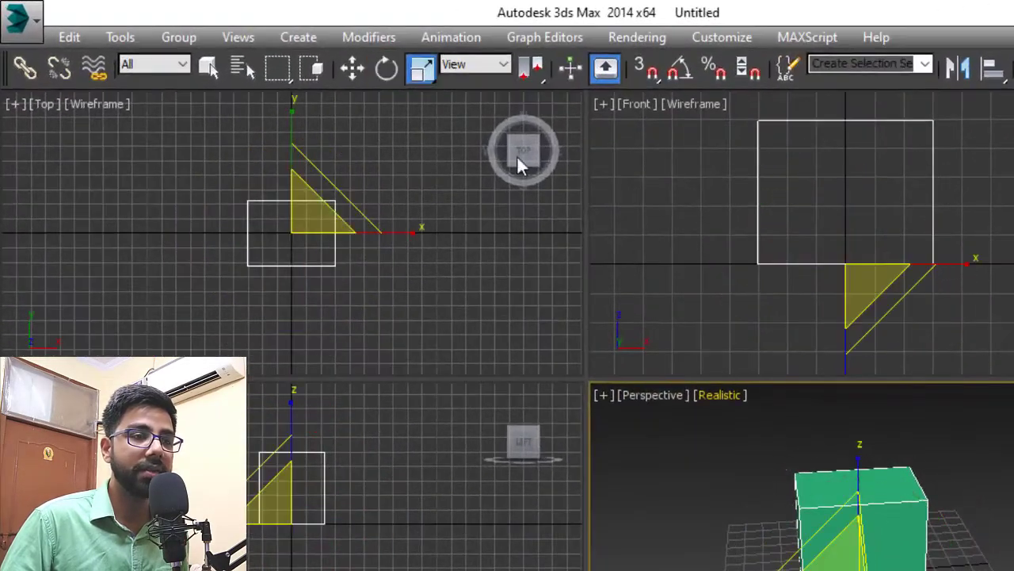
middle_click_drag(717, 434, 742, 424, "alt")
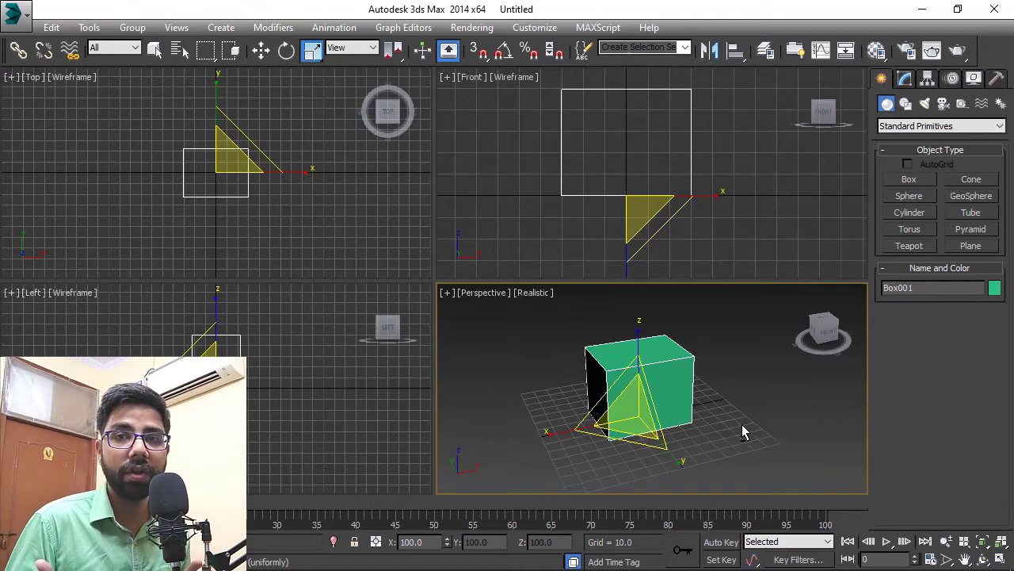
middle_click_drag(741, 424, 717, 409, "alt")
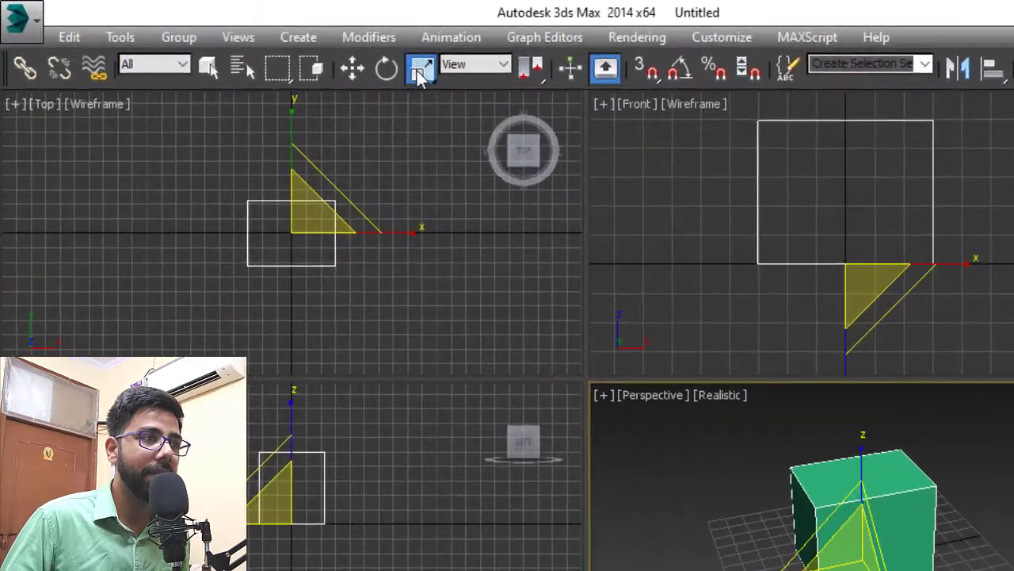
left_click(384, 65)
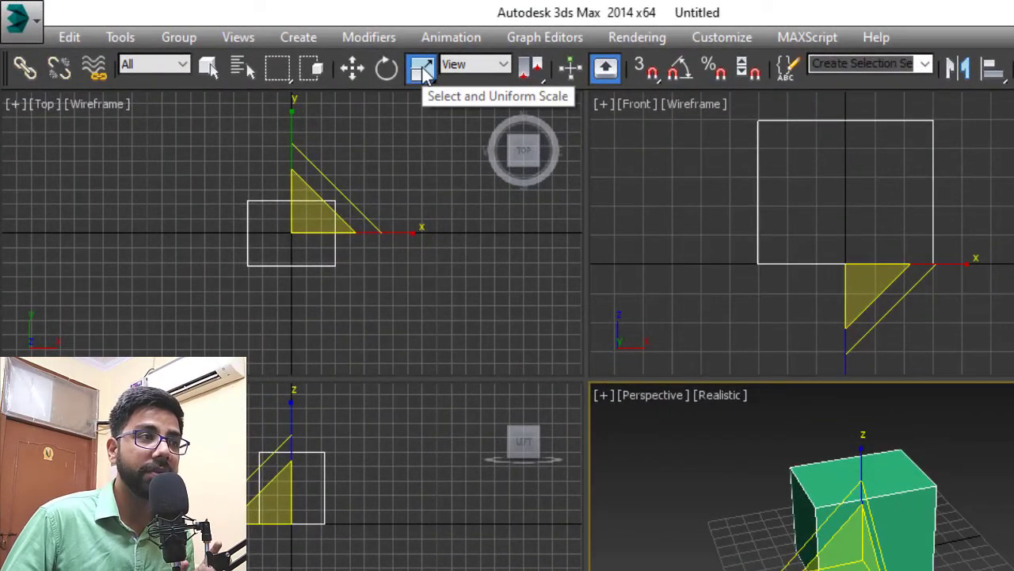
left_click_drag(424, 70, 420, 141)
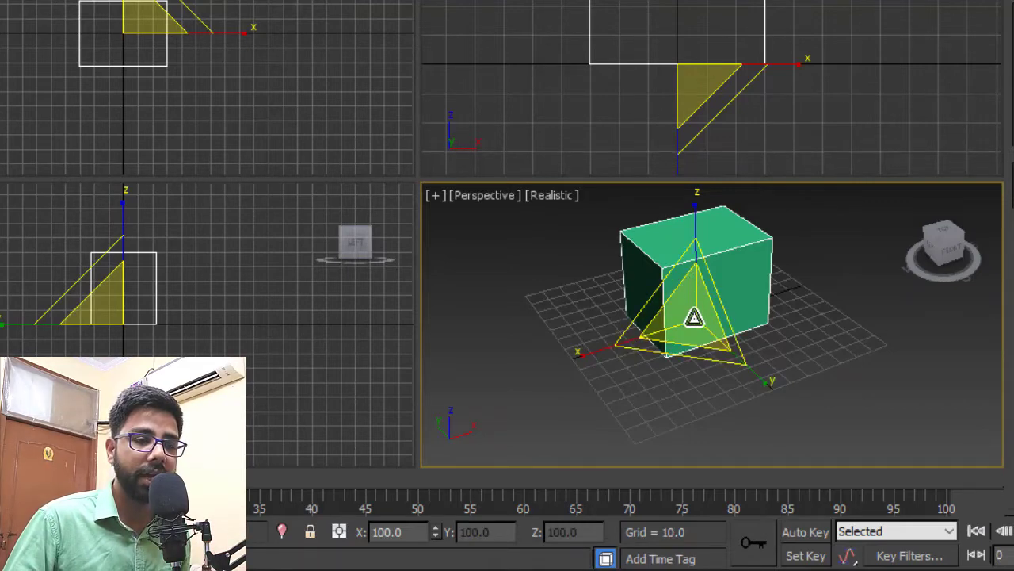
left_click_drag(699, 314, 730, 331)
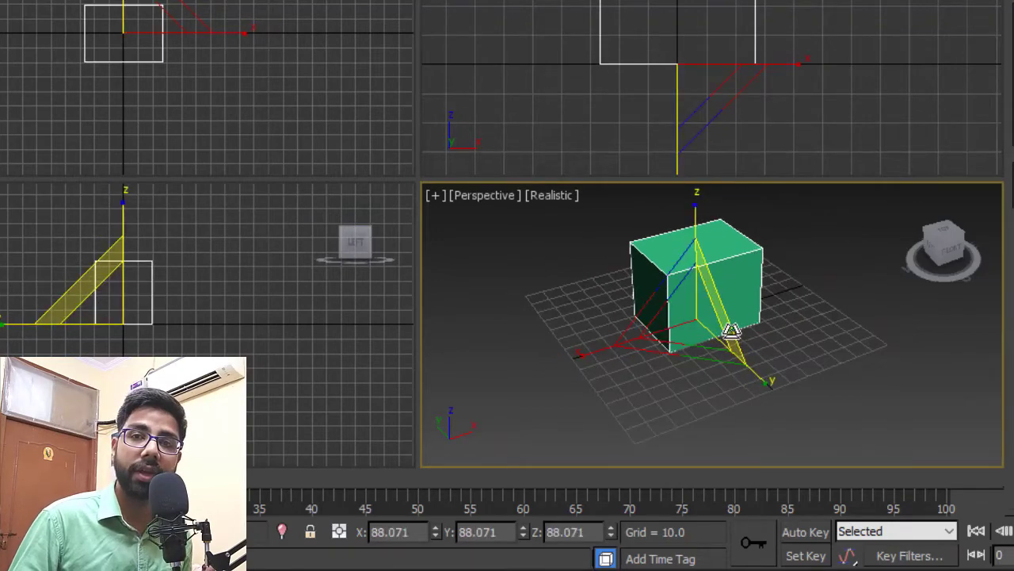
Try stretching the box along the X axis only to about 227 percent and undo the scaling.
middle_click_drag(738, 314, 766, 337)
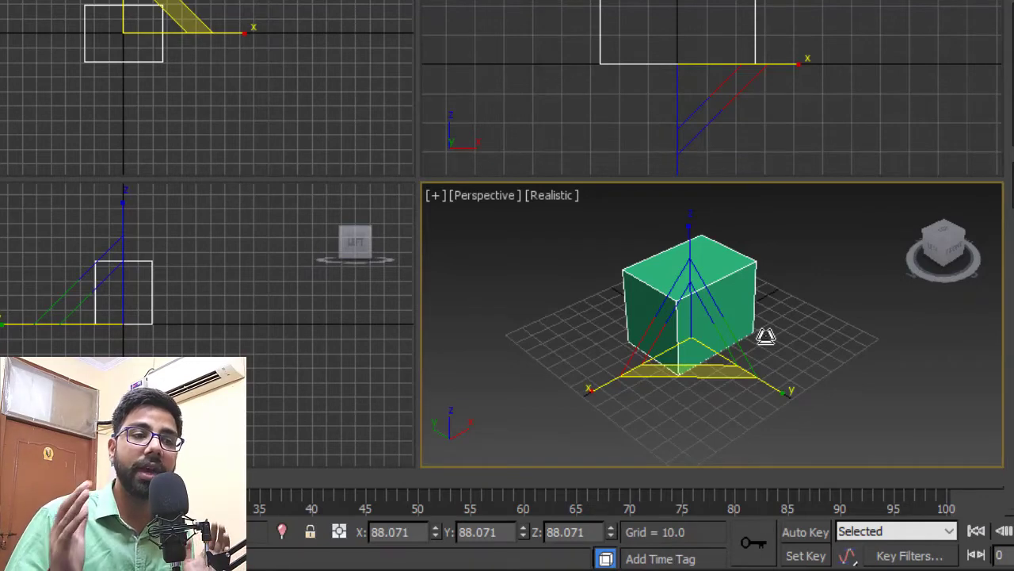
middle_click_drag(766, 336, 650, 404, "alt")
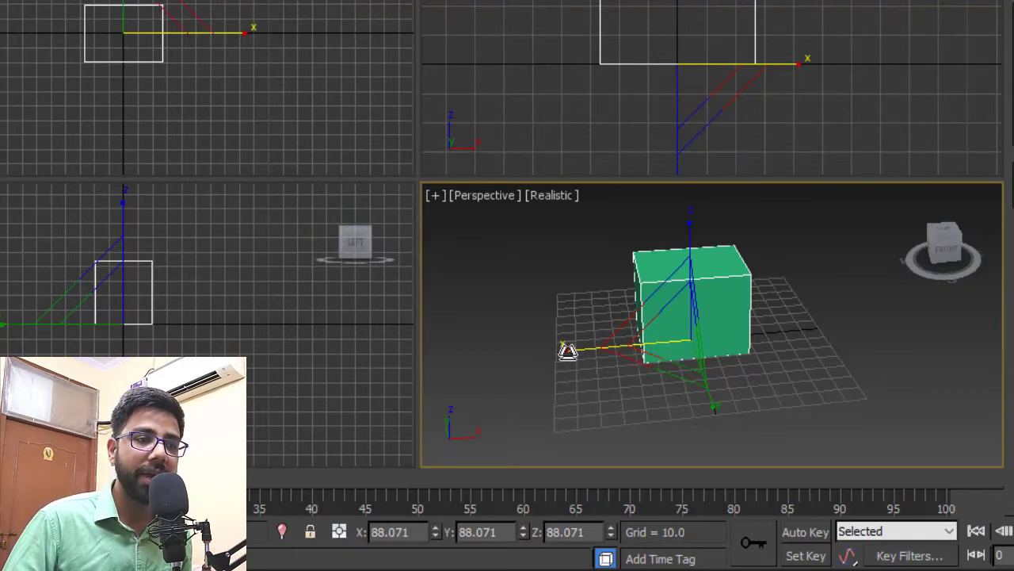
left_click_drag(567, 350, 438, 346)
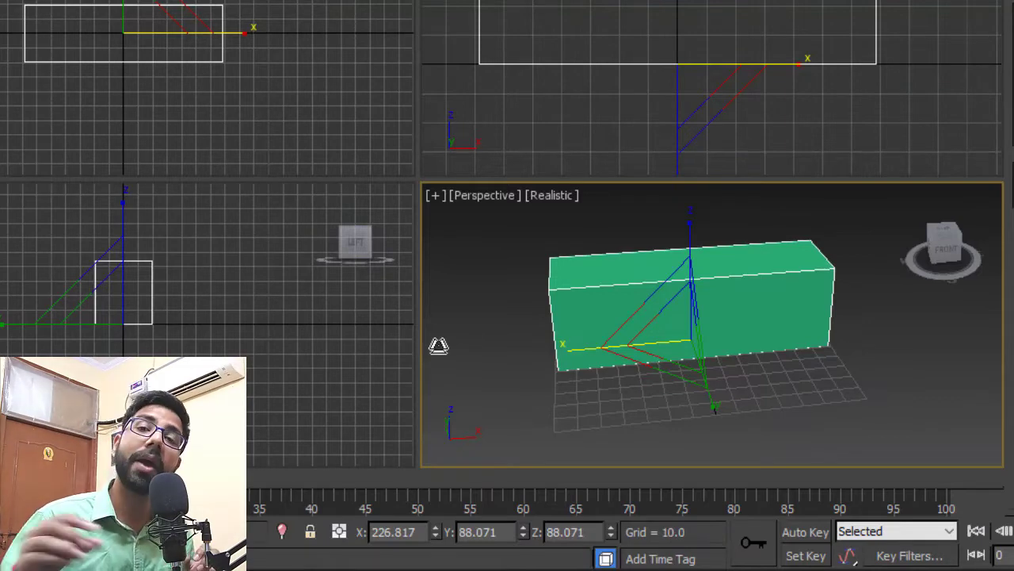
key("ctrl+z")
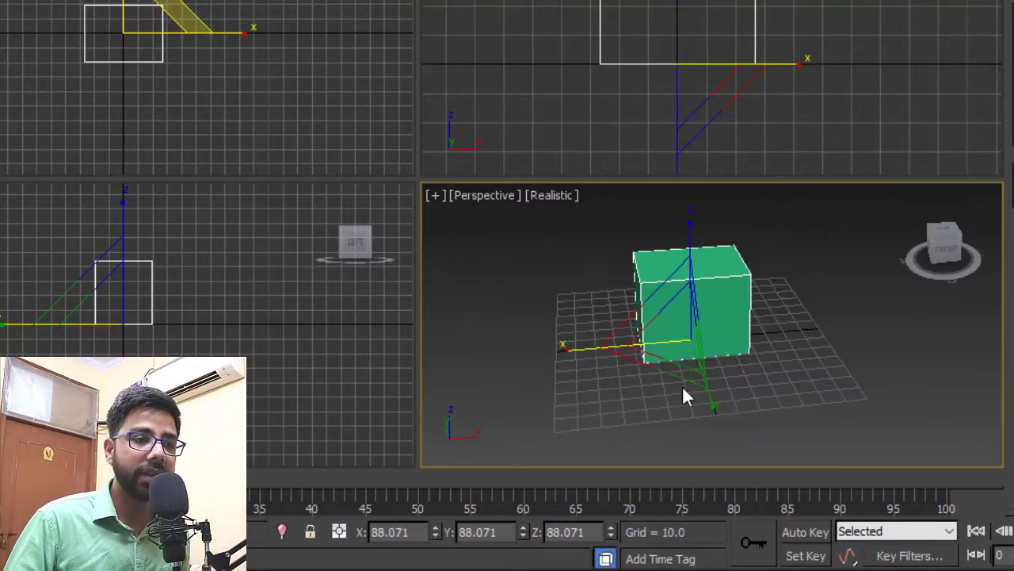
Try stretching the box along the Y axis only to about 232 percent and undo the scaling.
middle_click_drag(683, 388, 768, 361, "alt")
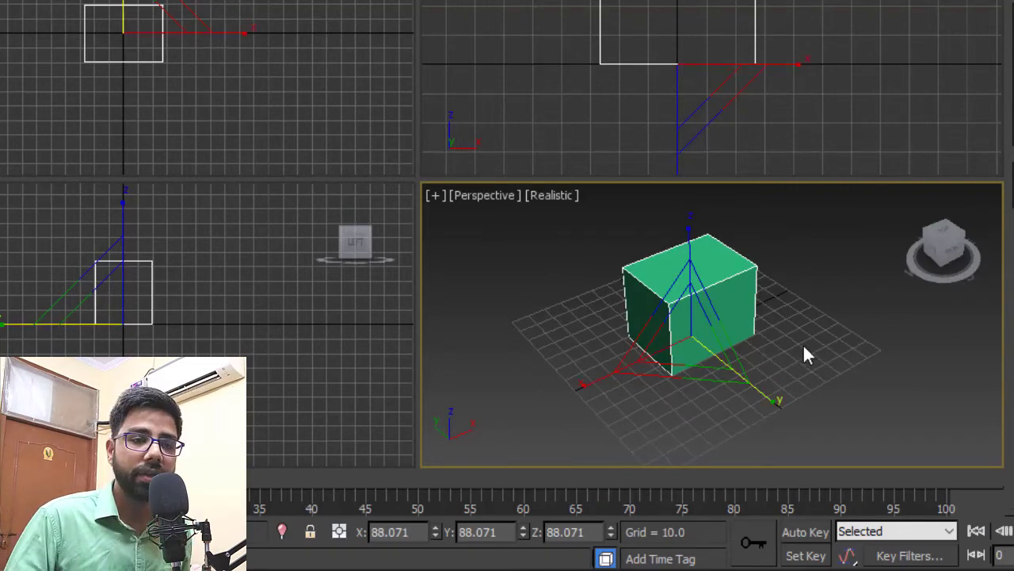
left_click_drag(771, 400, 871, 410)
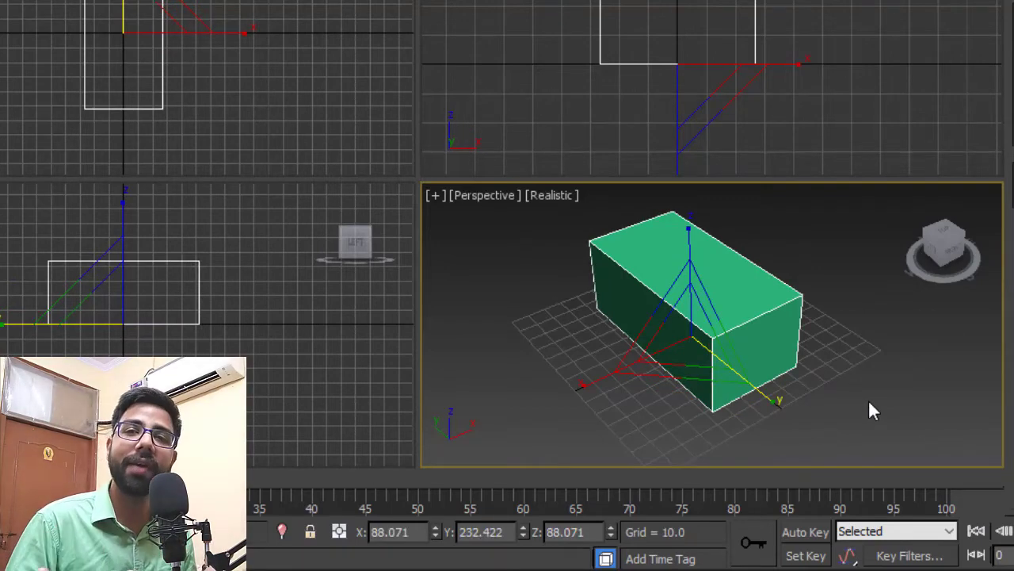
key("ctrl+z")
Stretch the box upward along the Z axis only to make it taller.
middle_click_drag(805, 334, 759, 310, "alt")
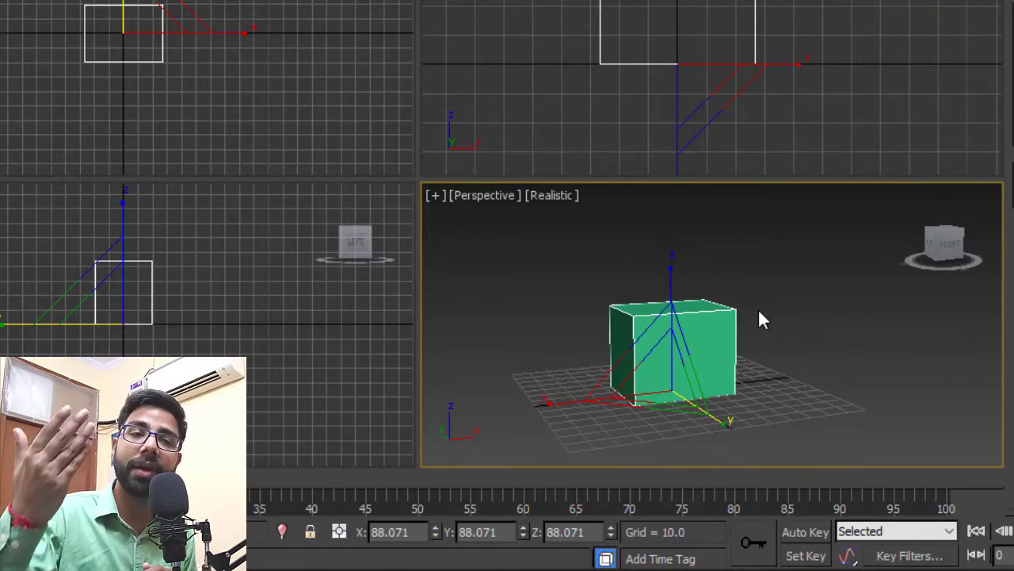
middle_click_drag(775, 330, 797, 351, "alt")
left_click(690, 396)
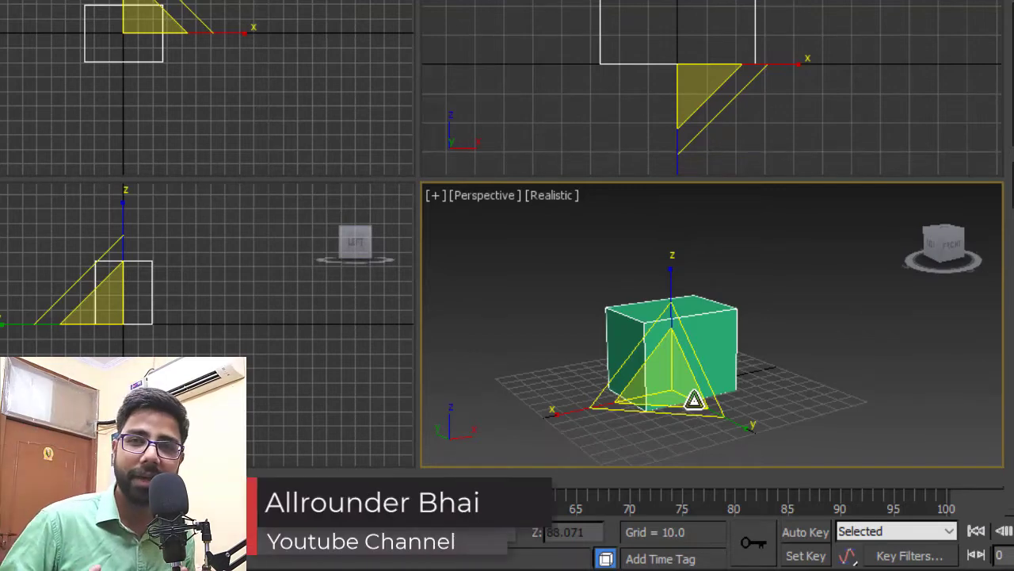
middle_click_drag(695, 401, 720, 402, "alt")
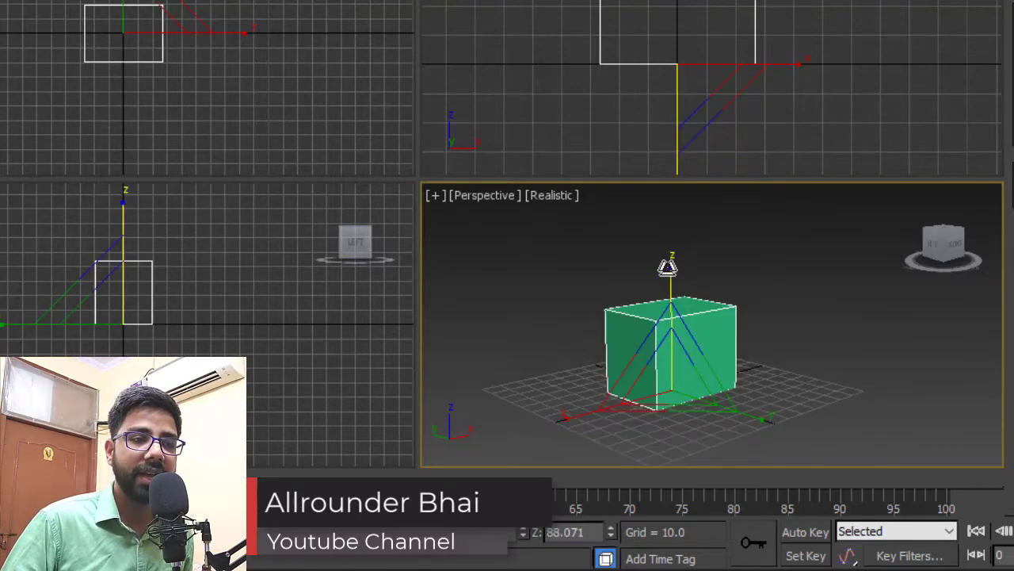
left_click_drag(668, 268, 724, 330)
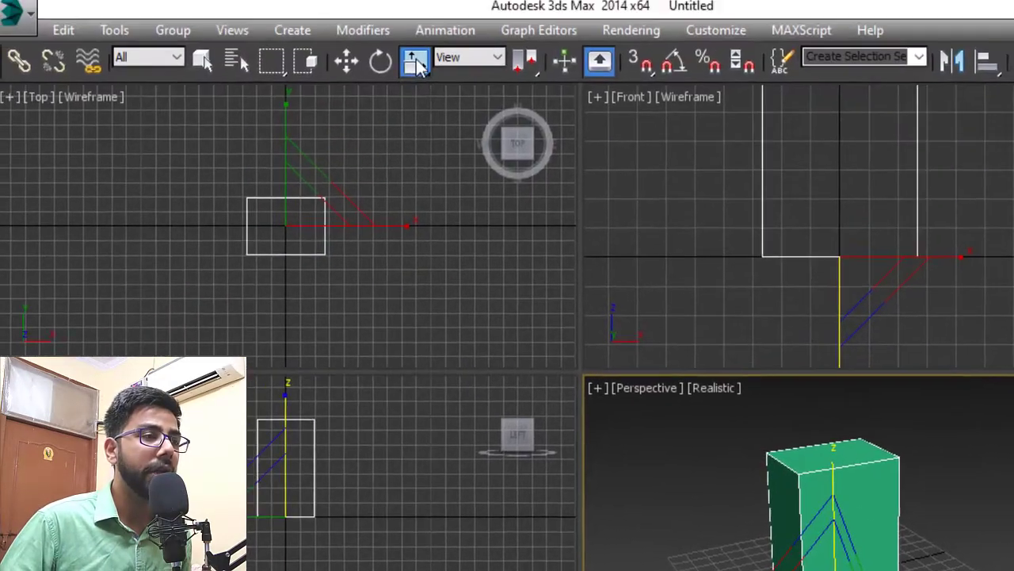
Try flattening the box along the Z axis to about 37 percent with Select and Squash and undo the scaling.
left_click_drag(418, 65, 421, 179)
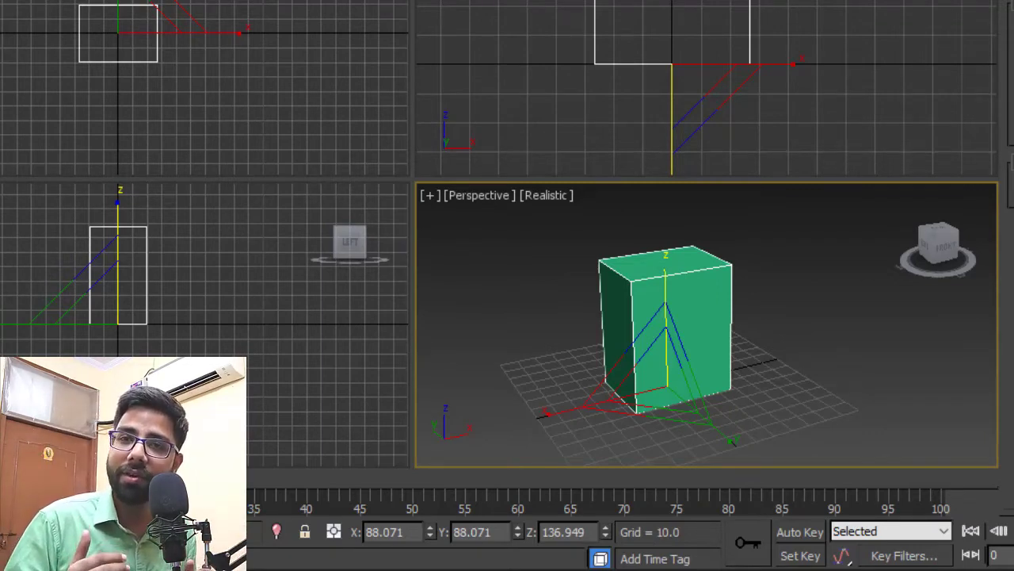
middle_click_drag(666, 319, 680, 318, "alt")
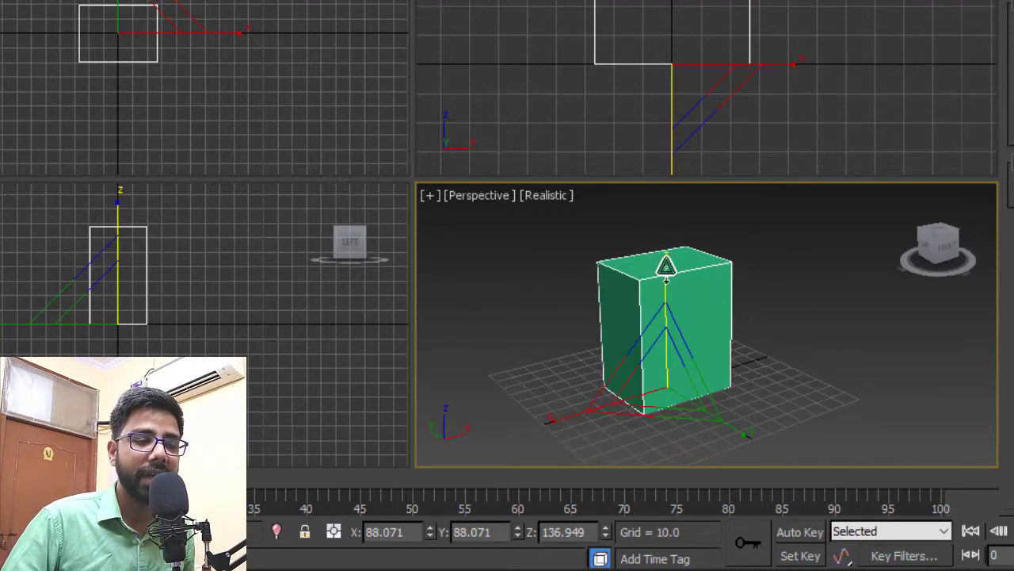
left_click_drag(666, 264, 688, 428)
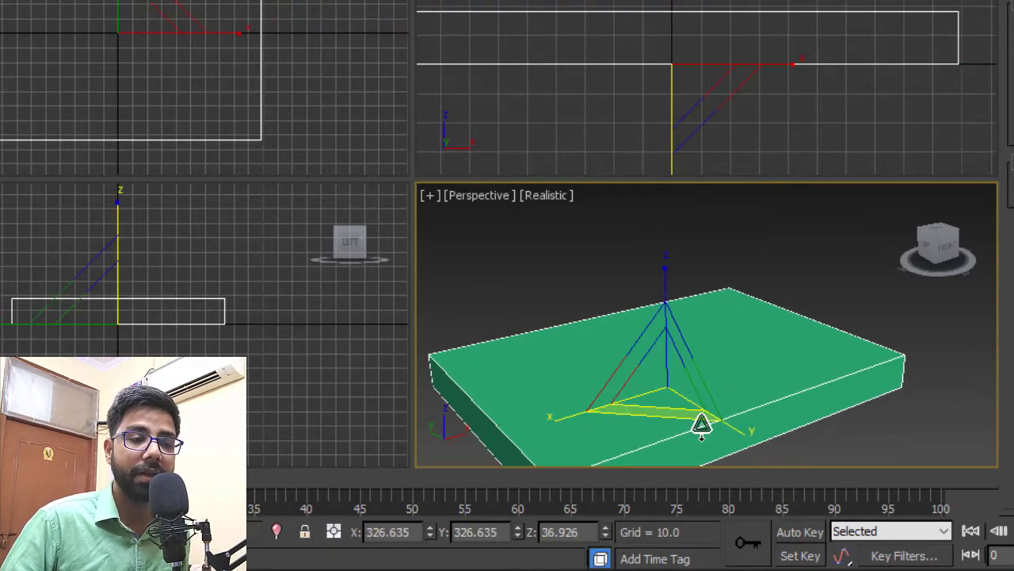
key("ctrl+z")
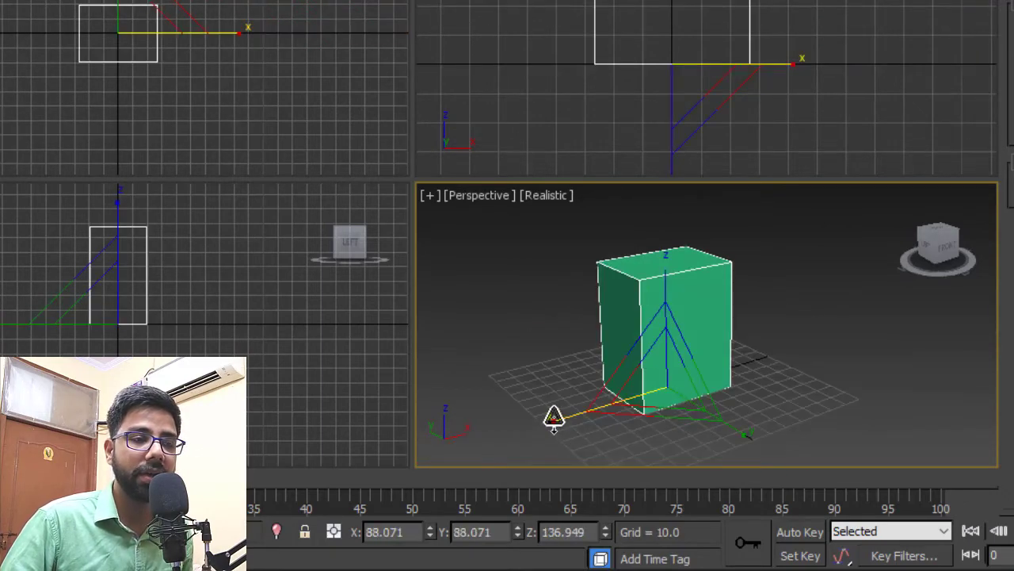
Try squash-scaling the box to about 280 percent along X and about 327 percent along Y, undoing each change.
left_click_drag(553, 418, 421, 473)
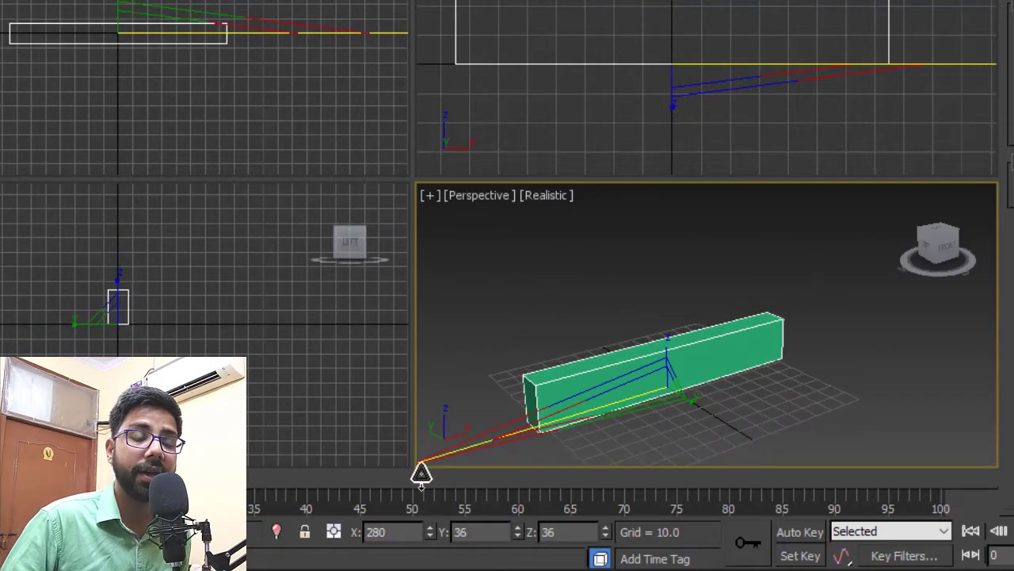
key("ctrl+z")
left_click_drag(740, 439, 863, 507)
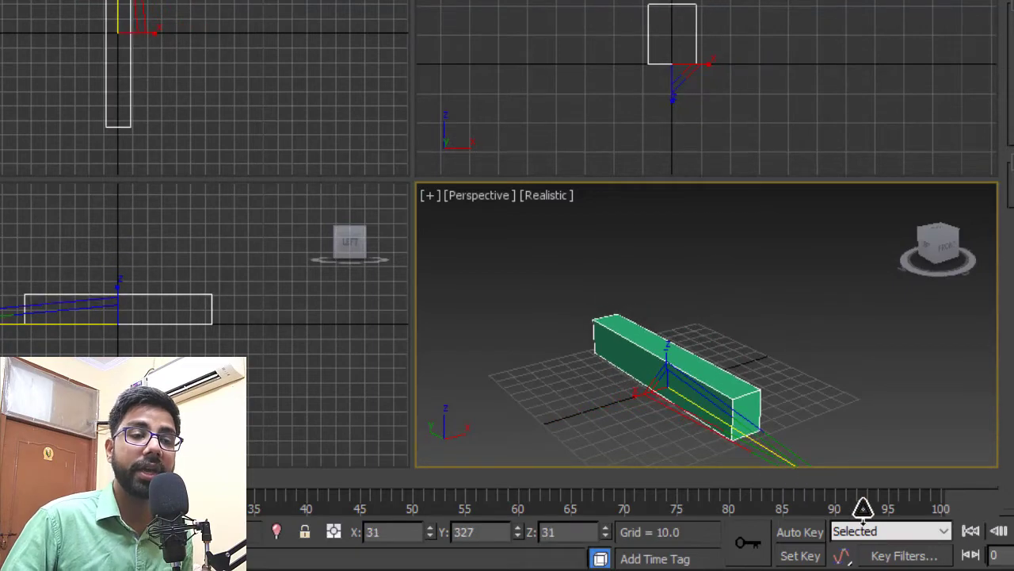
key("w")
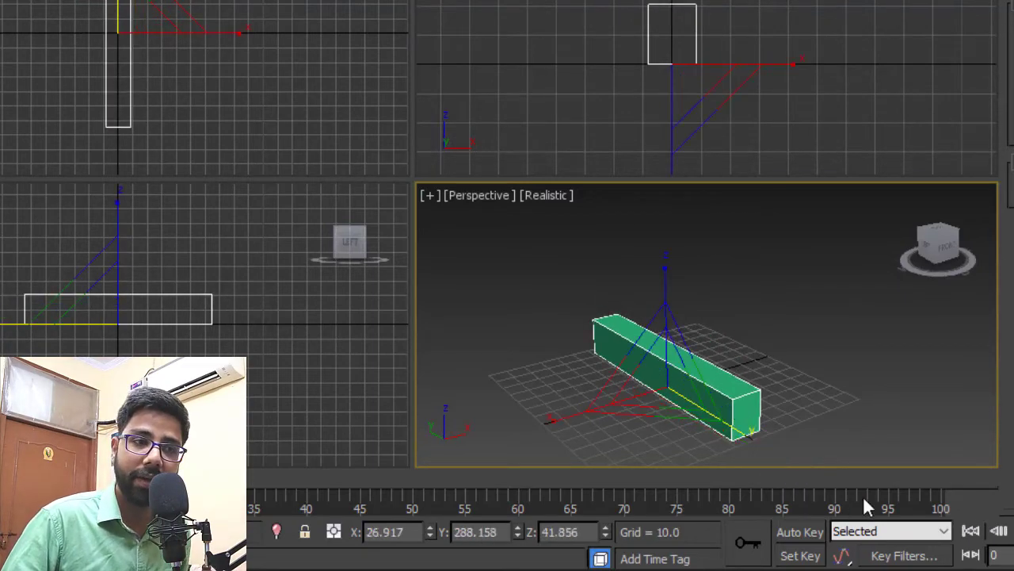
key("ctrl+z")
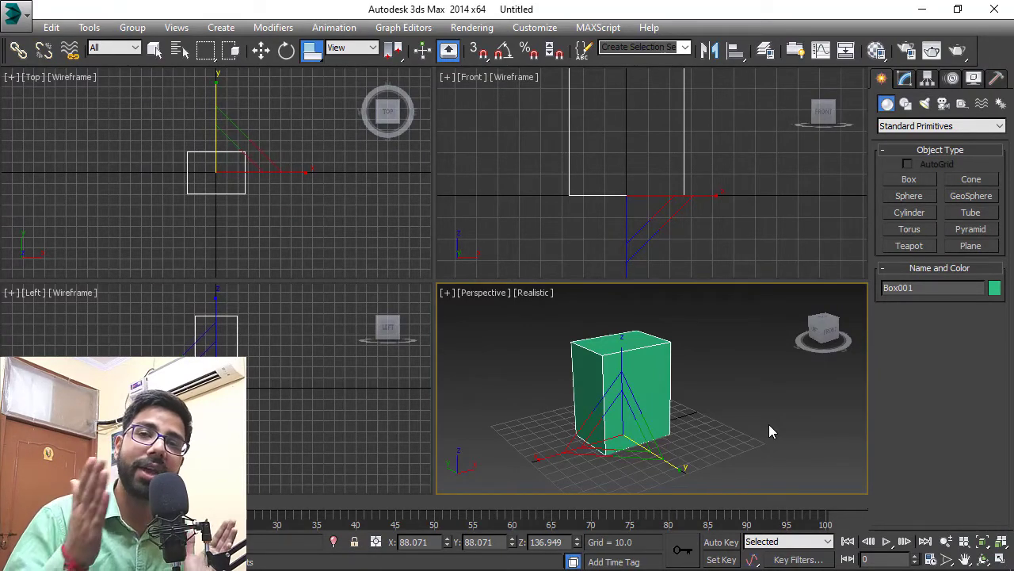
key("w")
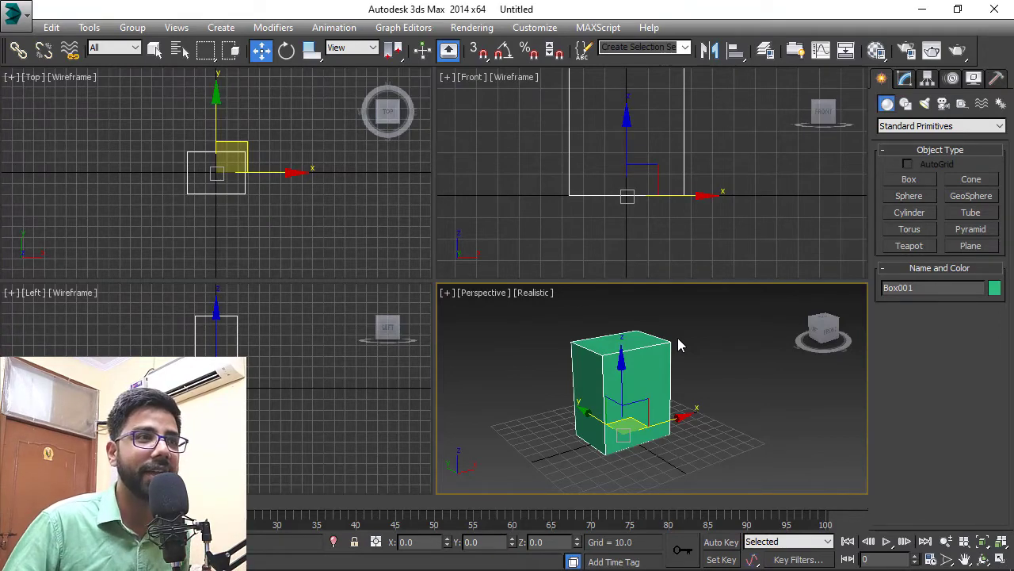
Open the units setup and set the display unit scale to Metric in Millimeters.
left_click(547, 27)
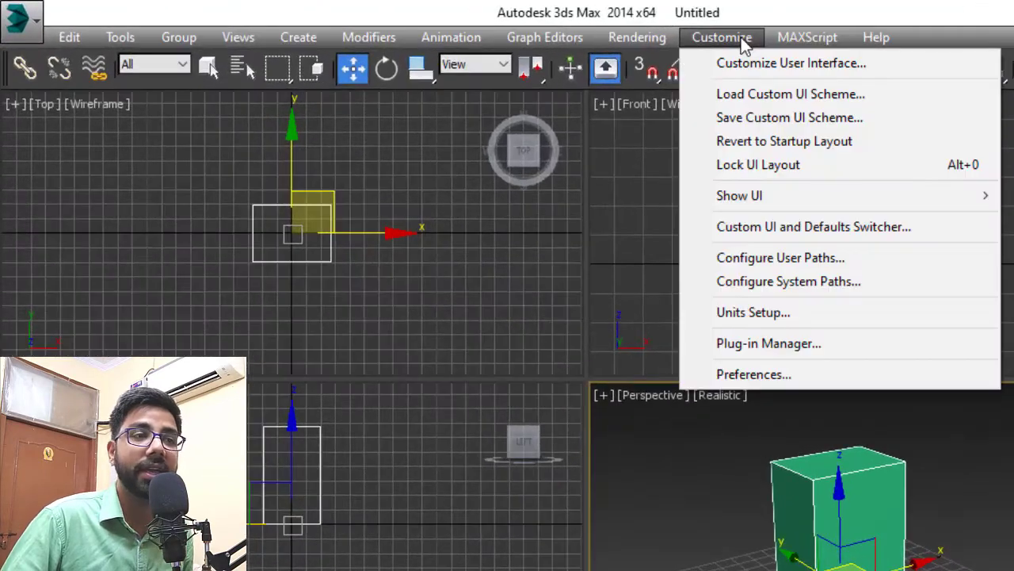
left_click(784, 312)
left_click_drag(688, 189, 748, 68)
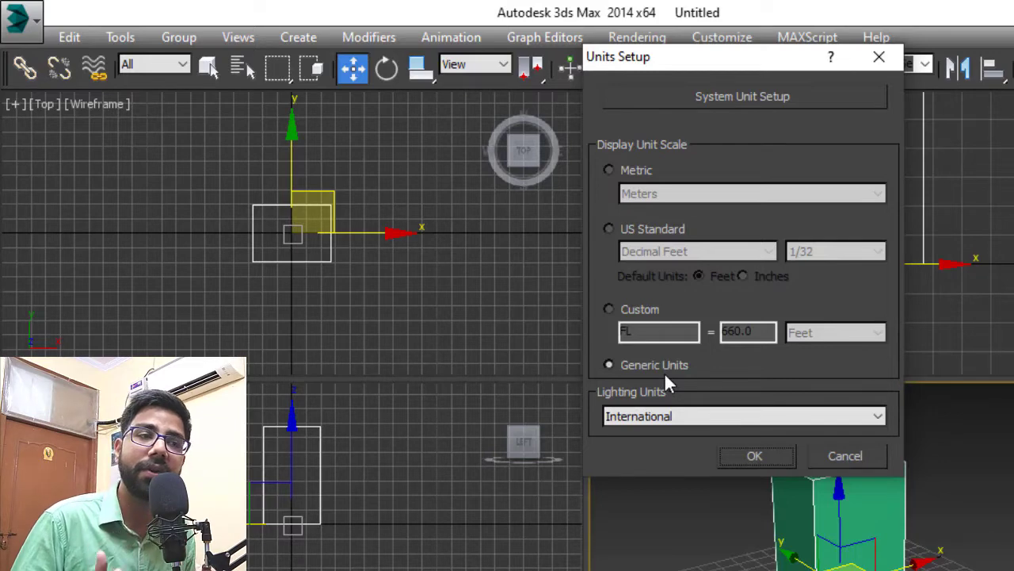
left_click(638, 173)
left_click(674, 193)
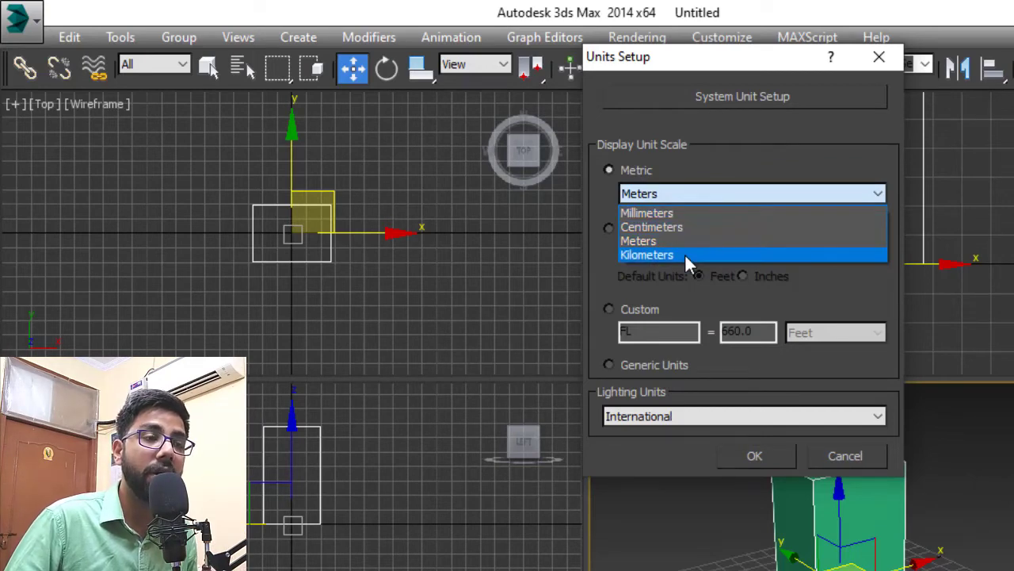
left_click(679, 212)
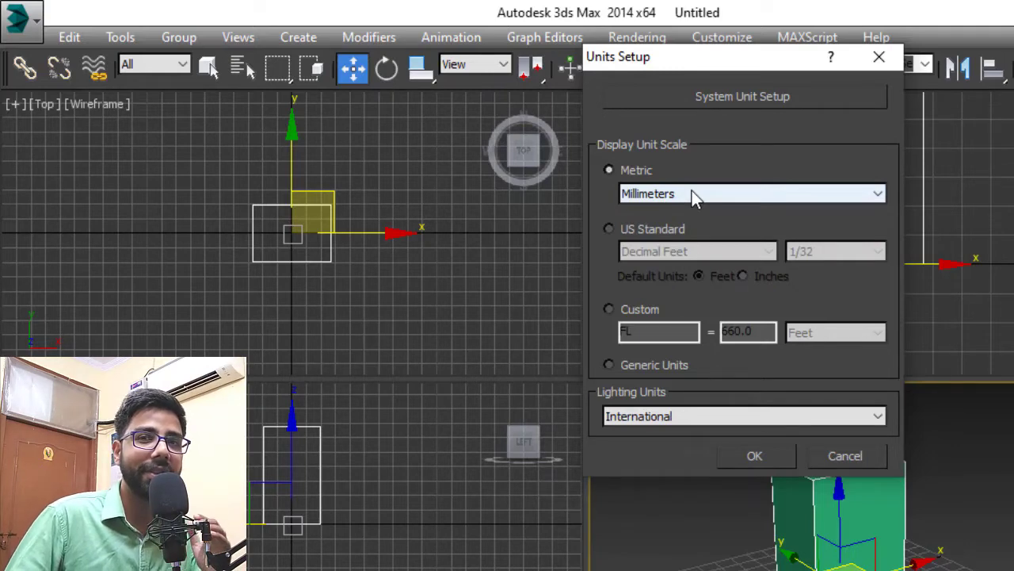
Switch the display unit scale to US Standard with Decimal Inches.
left_click(662, 229)
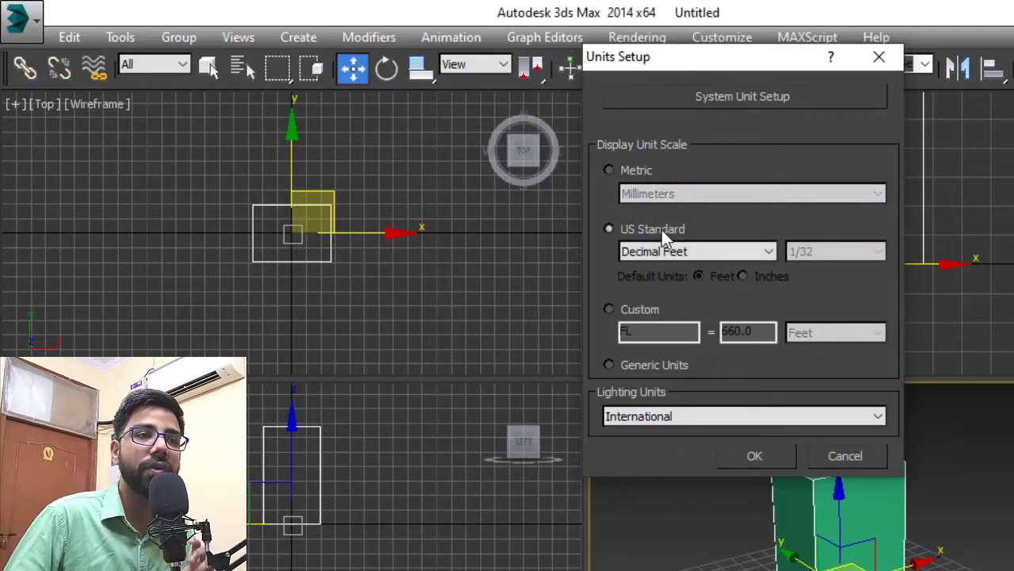
left_click(697, 251)
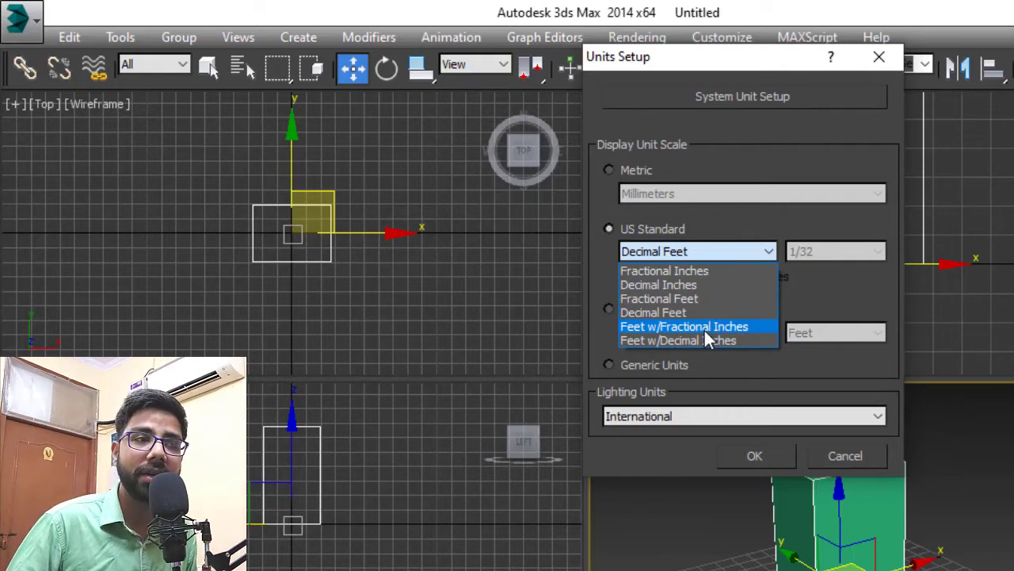
left_click(670, 285)
Set the display unit scale to Generic Units and accept the units setup.
left_click(636, 308)
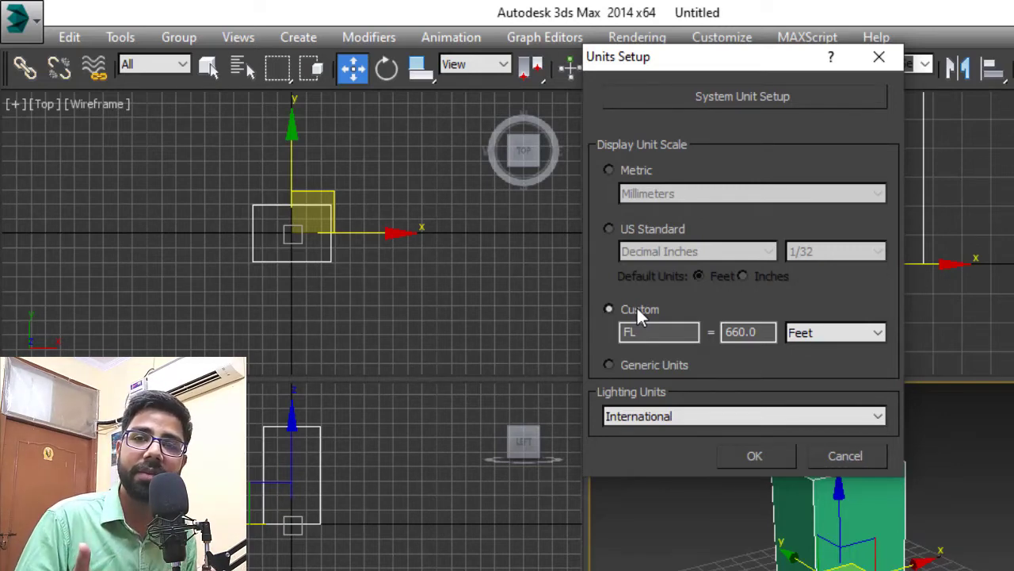
left_click(646, 365)
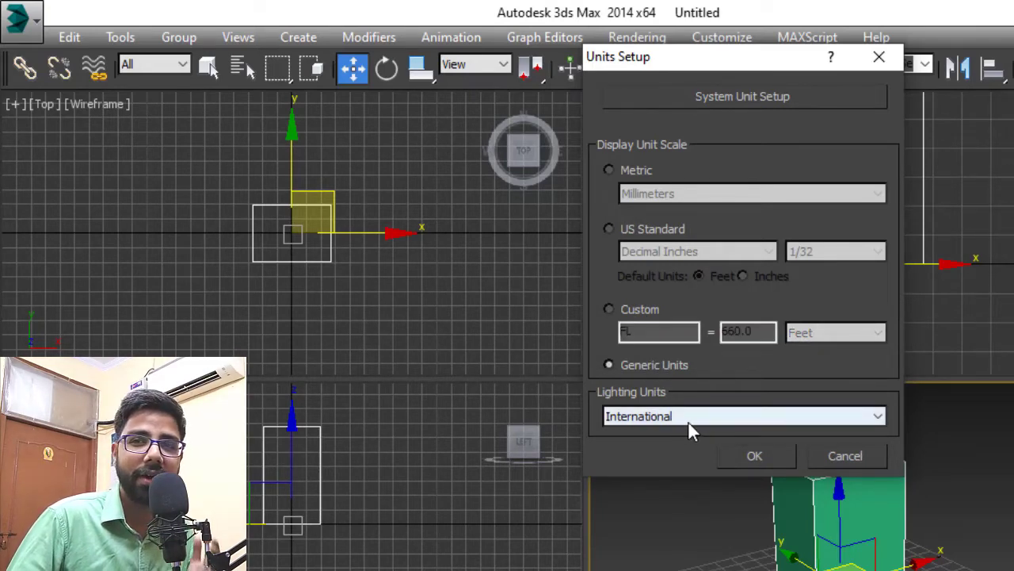
left_click(755, 456)
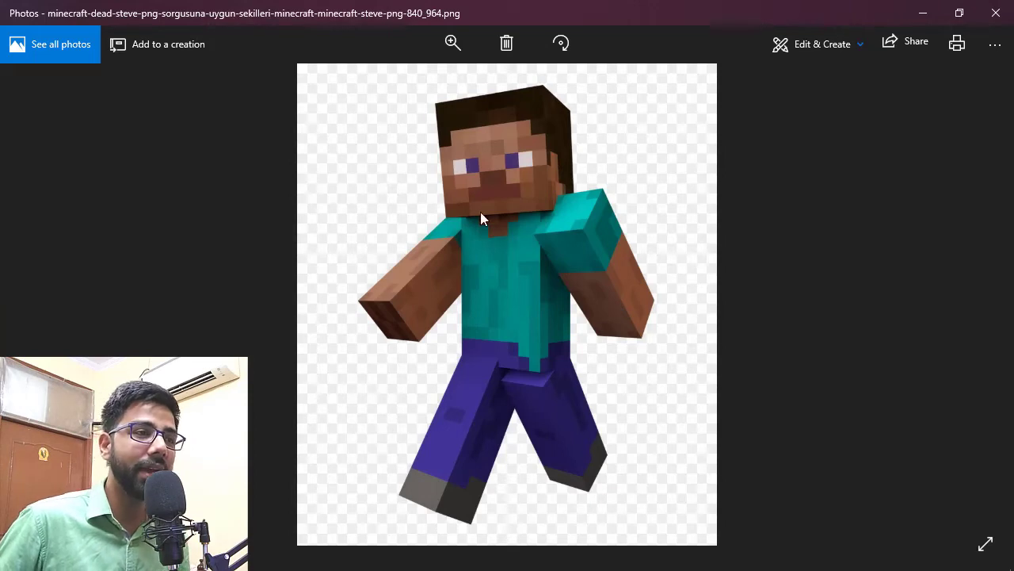
Examine the head, torso, arms and legs of the Minecraft character in the reference image.
scroll(520, 120, "up", 2, "ctrl")
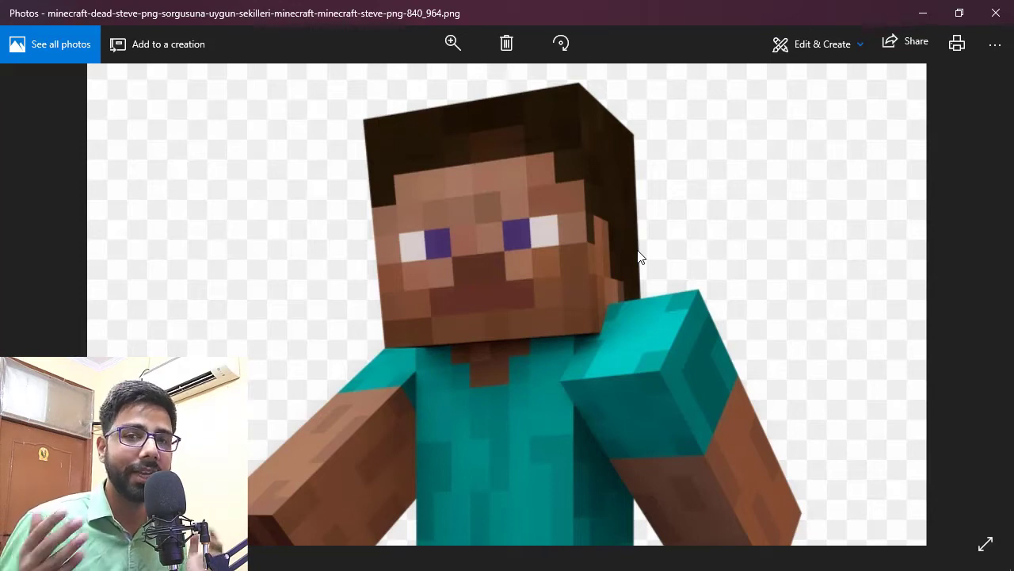
left_click_drag(626, 271, 559, 131)
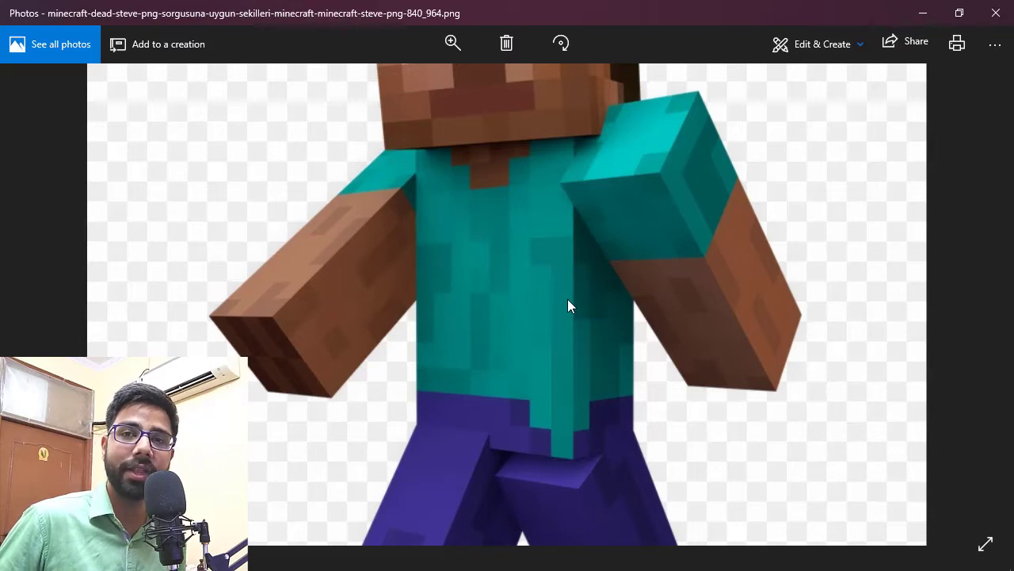
left_click_drag(568, 299, 560, 290)
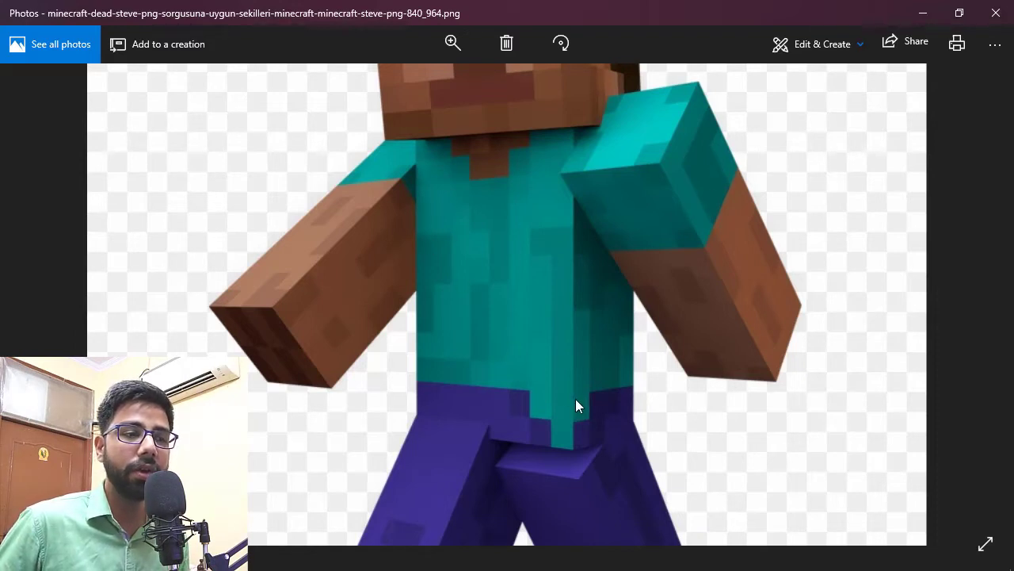
scroll(575, 405, "down", 3)
scroll(444, 313, "up", 3)
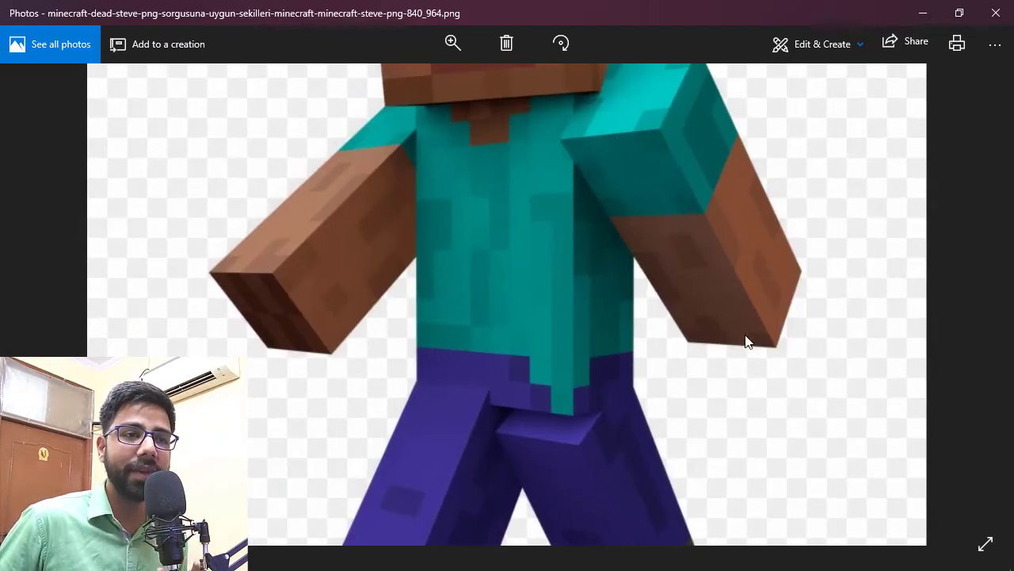
scroll(385, 312, "down", 3)
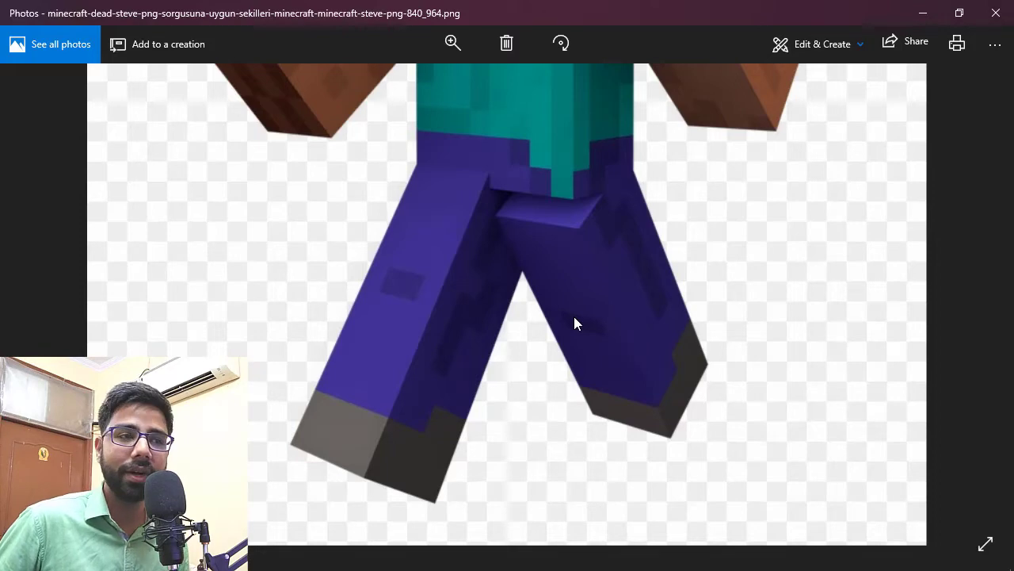
Switch to 3ds Max and draw a box at the Top view's origin, about 15.5 long, 22.9 wide and 17.7 high.
key("alt+Tab")
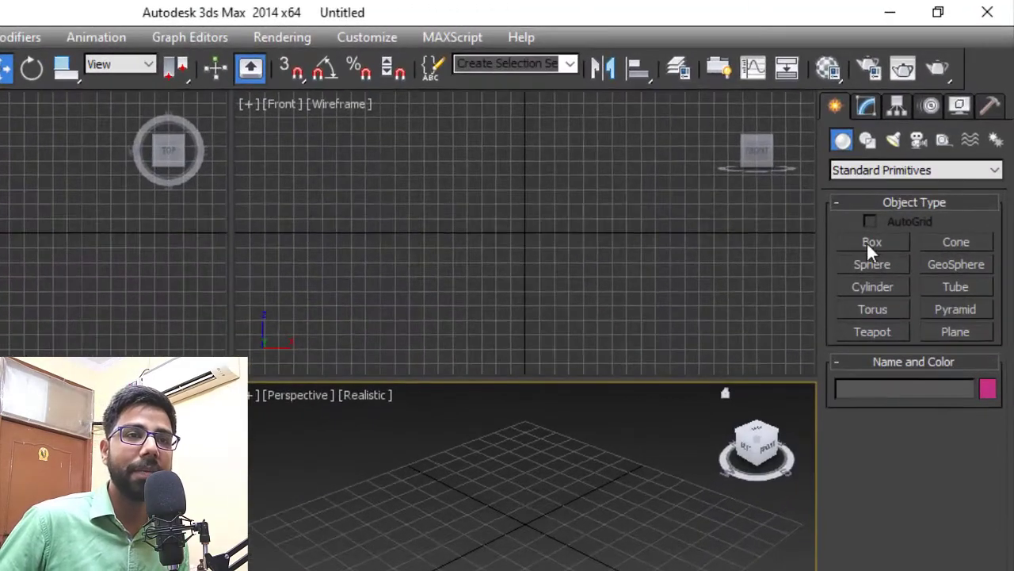
left_click(908, 179)
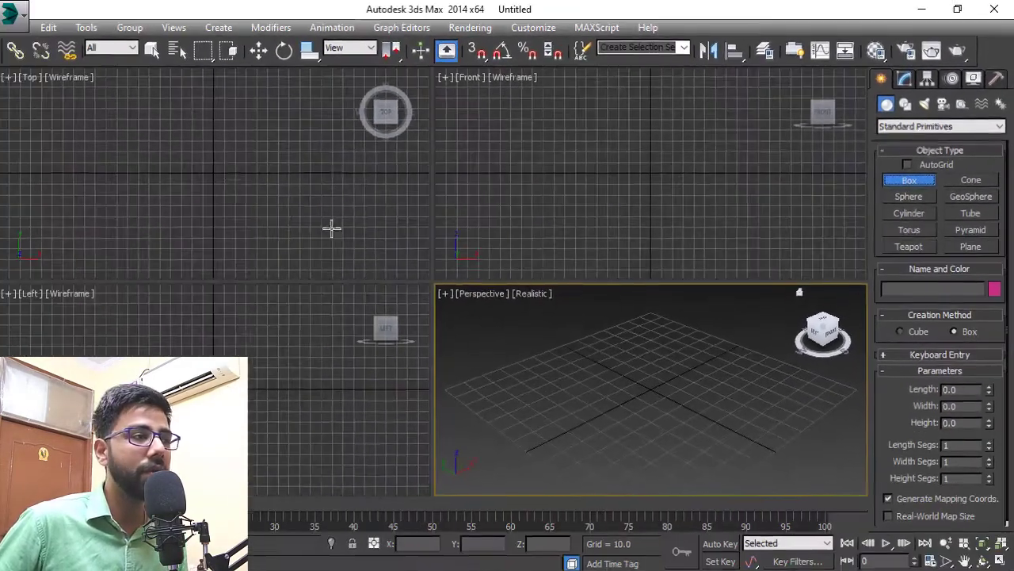
left_click_drag(204, 164, 229, 177)
left_click(226, 159)
middle_click_drag(734, 335, 720, 339, "alt")
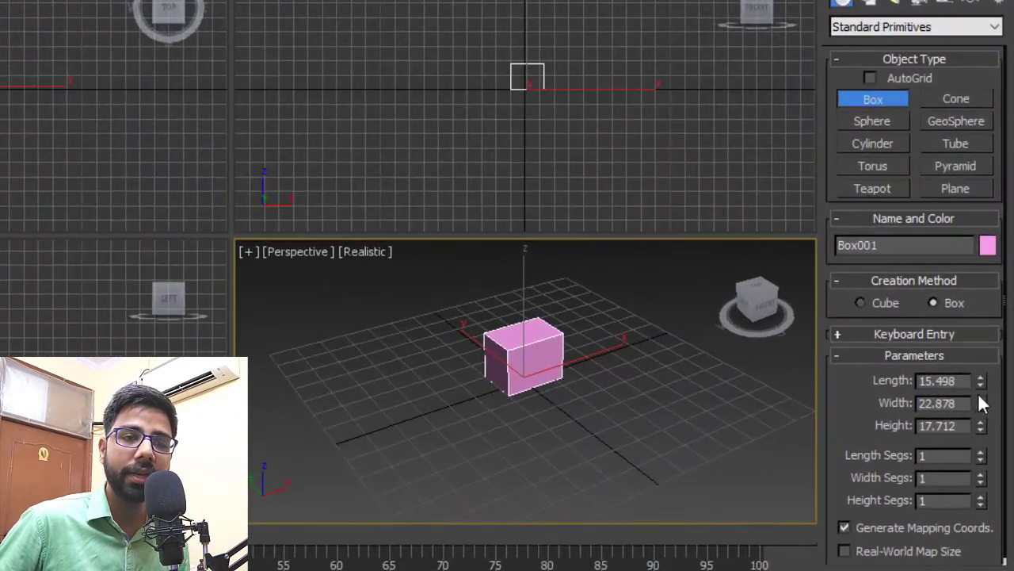
Set the box's length to 6, its width to 8 and its height to 8.
left_click_drag(963, 381, 900, 383)
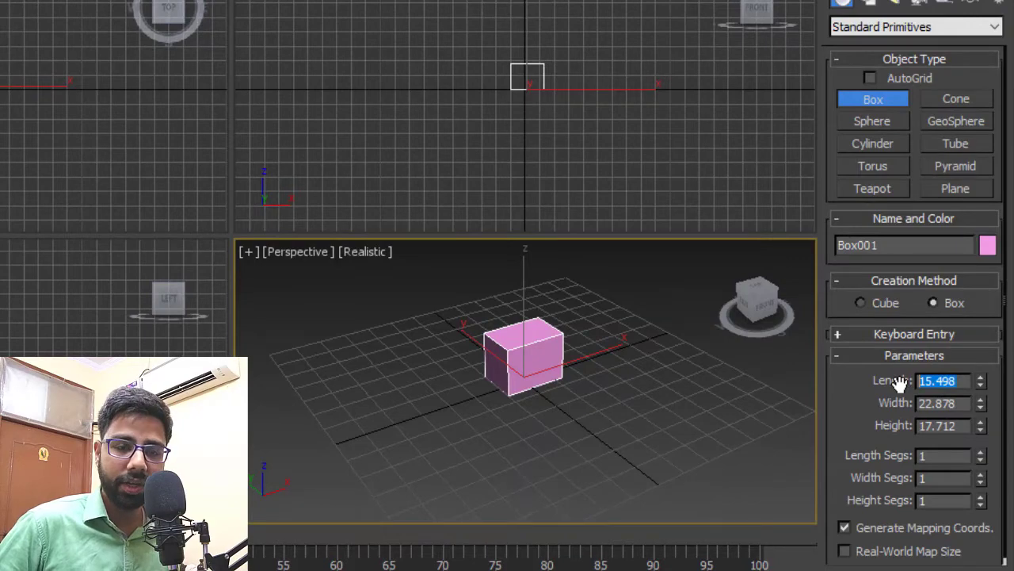
type("6")
key("Tab")
type("8")
key("Tab")
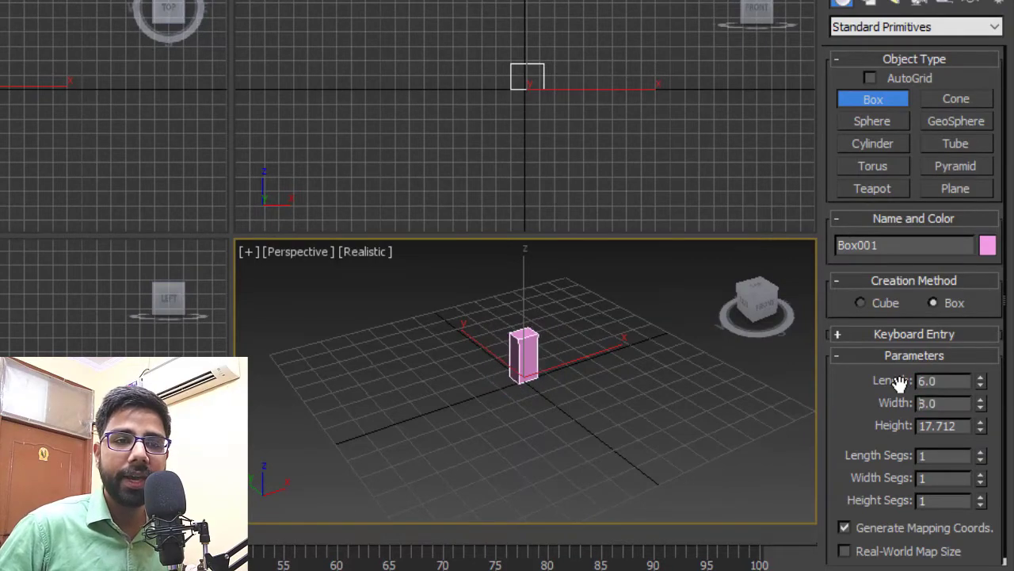
type("8")
key("Tab")
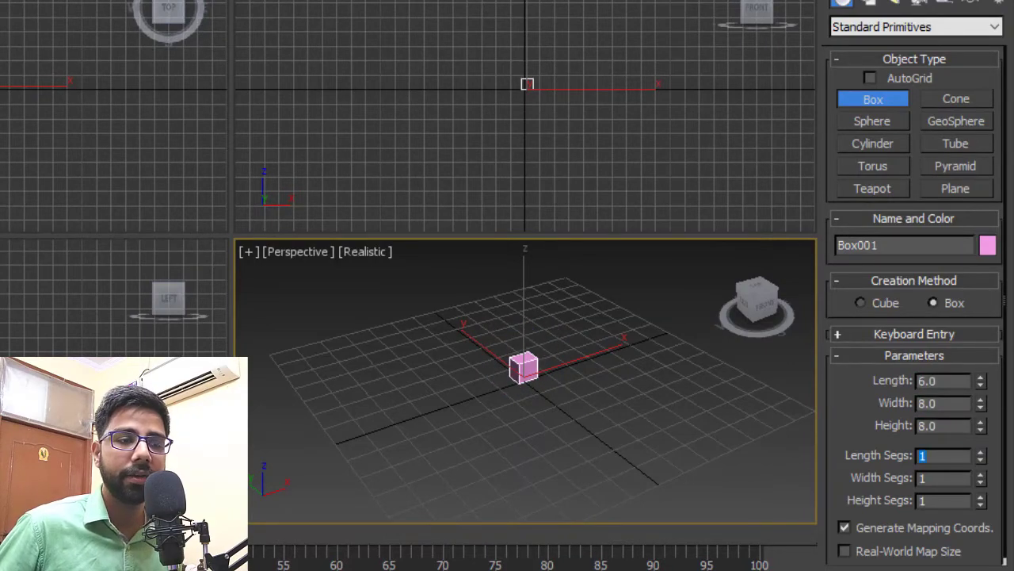
Examine the resized box up close in the Perspective, Left, Top and Front viewports.
scroll(654, 380, "up", 8)
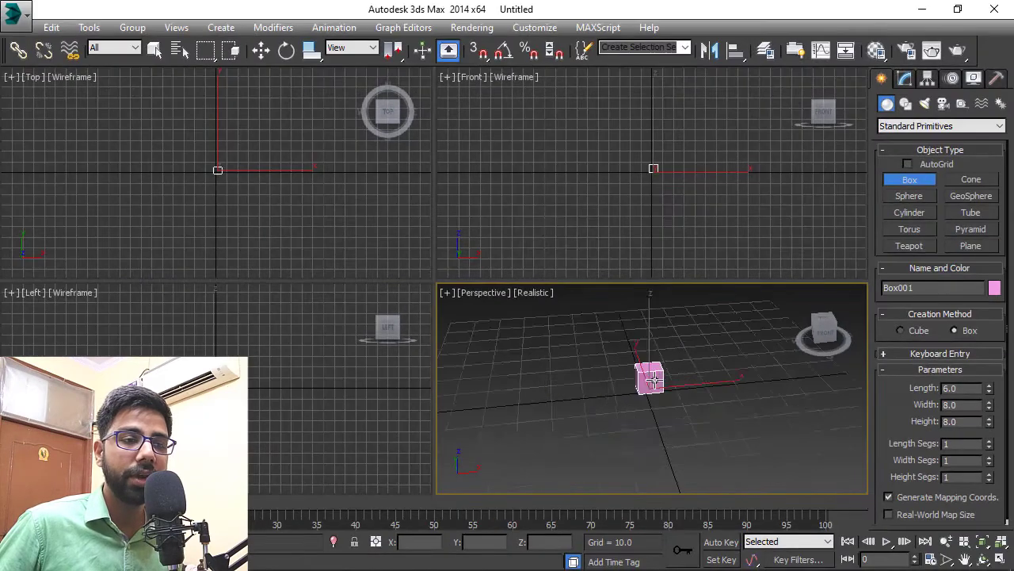
middle_click_drag(687, 392, 664, 395, "alt")
scroll(683, 388, "down", 2)
middle_click(207, 412)
scroll(263, 356, "up", 5)
middle_click_drag(212, 382, 298, 371)
scroll(296, 351, "up", 3)
middle_click_drag(263, 202, 302, 197)
scroll(228, 195, "up", 5)
scroll(666, 173, "up", 5)
middle_click_drag(643, 167, 684, 214)
middle_click_drag(333, 222, 328, 208)
scroll(328, 209, "down", 1)
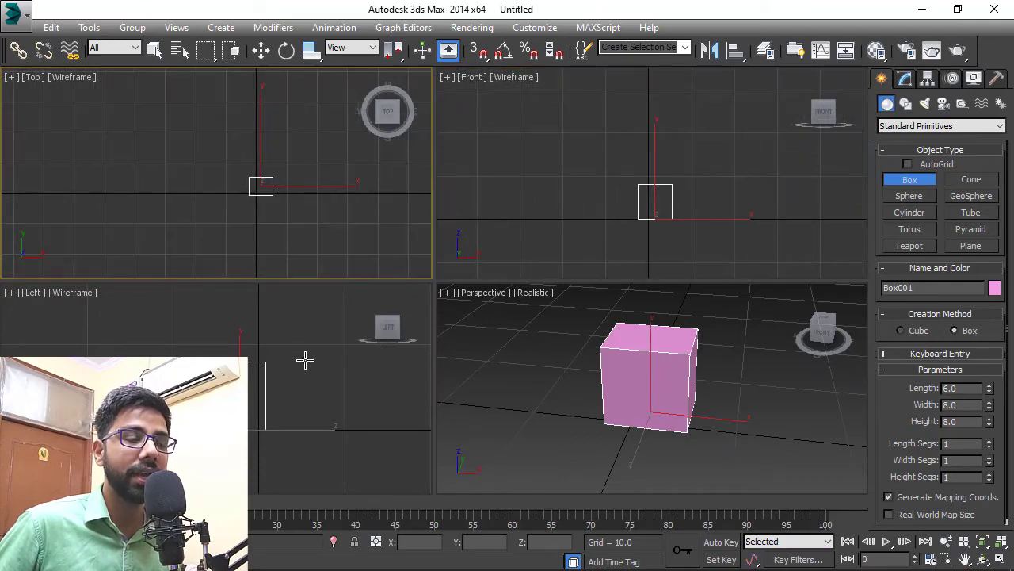
middle_click_drag(305, 359, 292, 346)
middle_click_drag(617, 370, 615, 365)
scroll(299, 192, "up", 3)
middle_click_drag(300, 192, 308, 182)
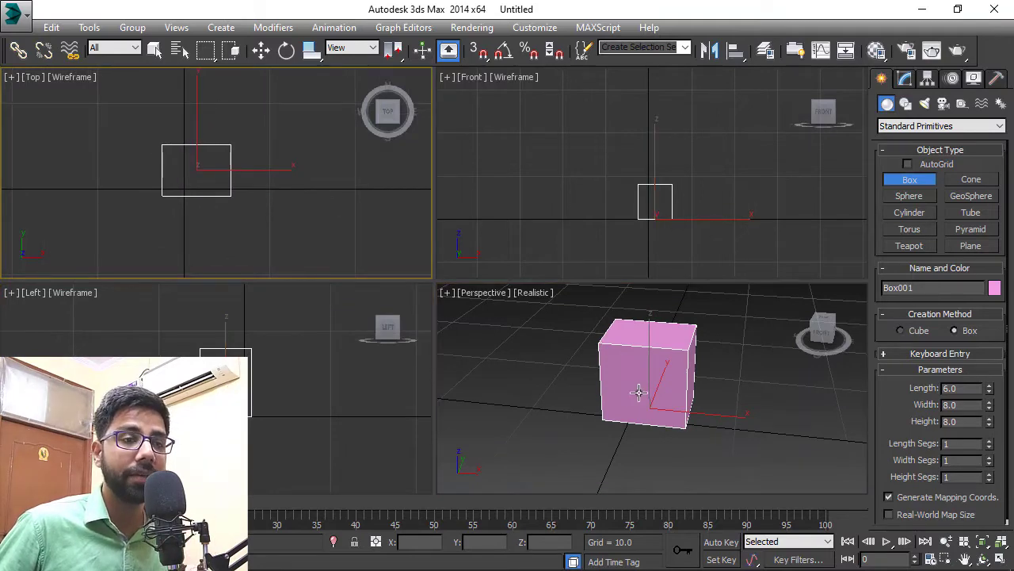
Draw a second box beside the first in the Perspective viewport, about 11.3 long, 14 wide and 19.8 high.
scroll(640, 388, "down", 4)
scroll(666, 390, "up", 2)
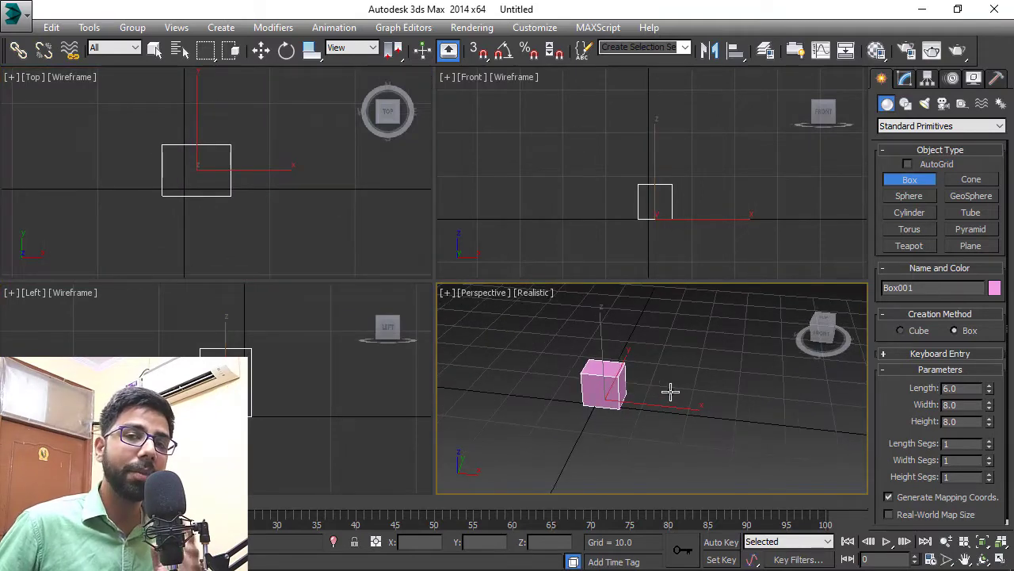
middle_click_drag(670, 391, 616, 372)
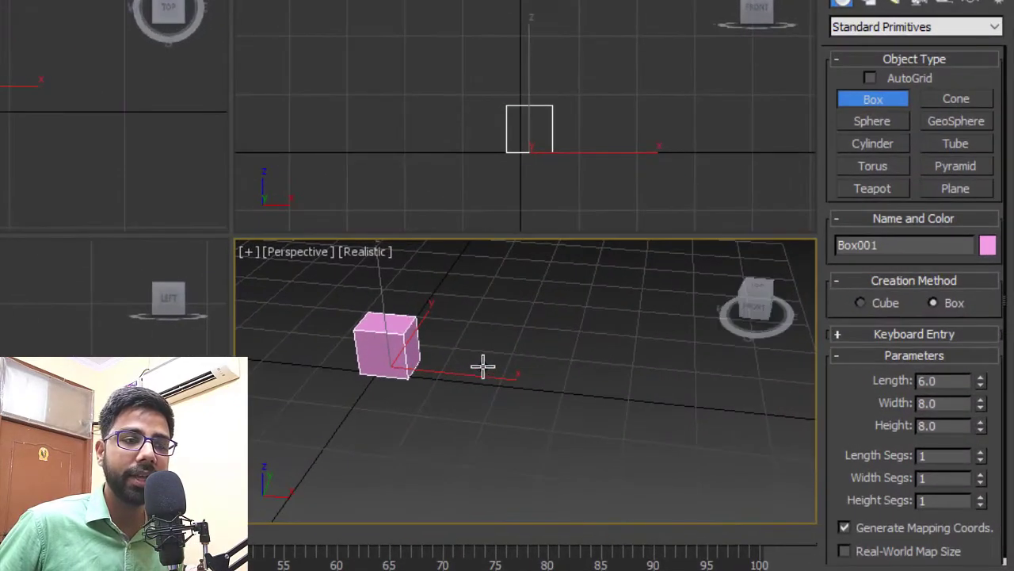
left_click_drag(480, 365, 568, 413)
left_click(647, 352)
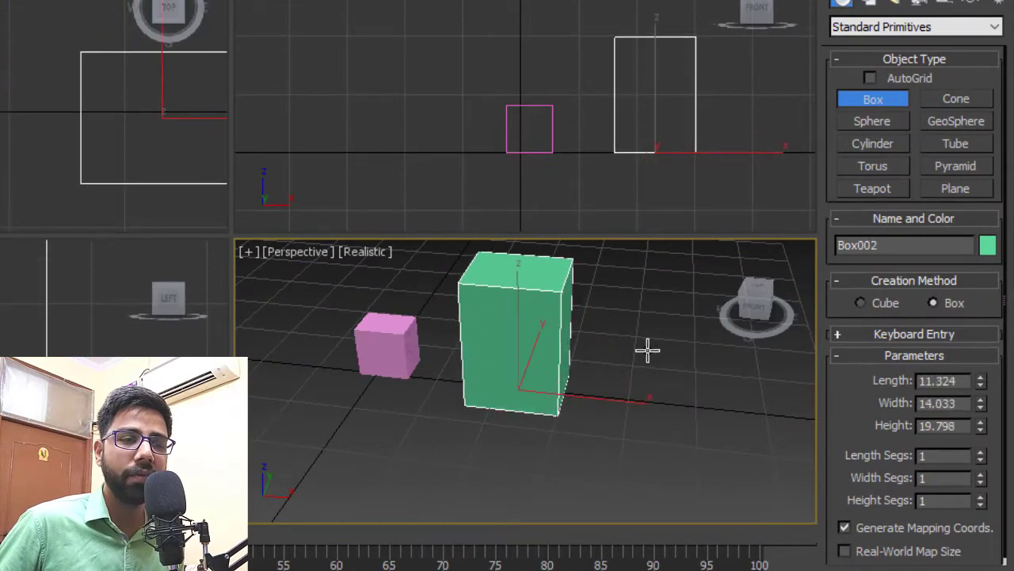
Set the second box's length to 4, its width to 8 and its height to 16.
middle_click_drag(626, 357, 567, 378, "alt")
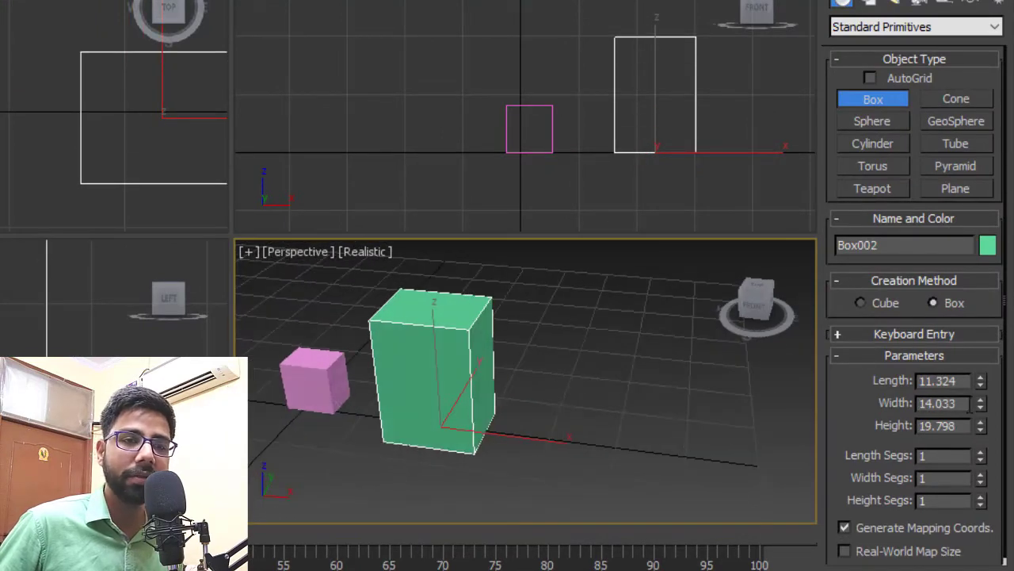
left_click(963, 380)
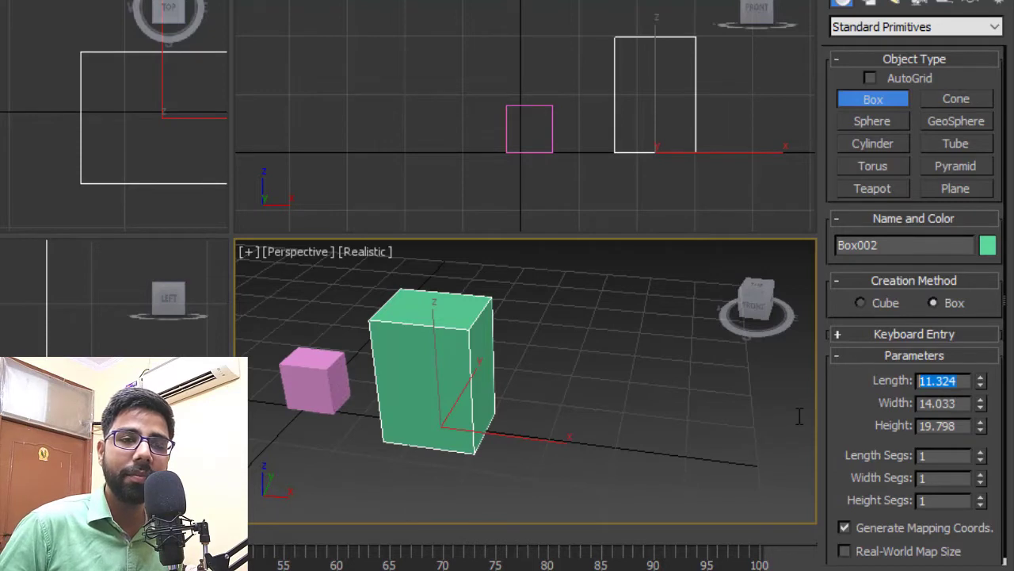
type("4")
key("Tab")
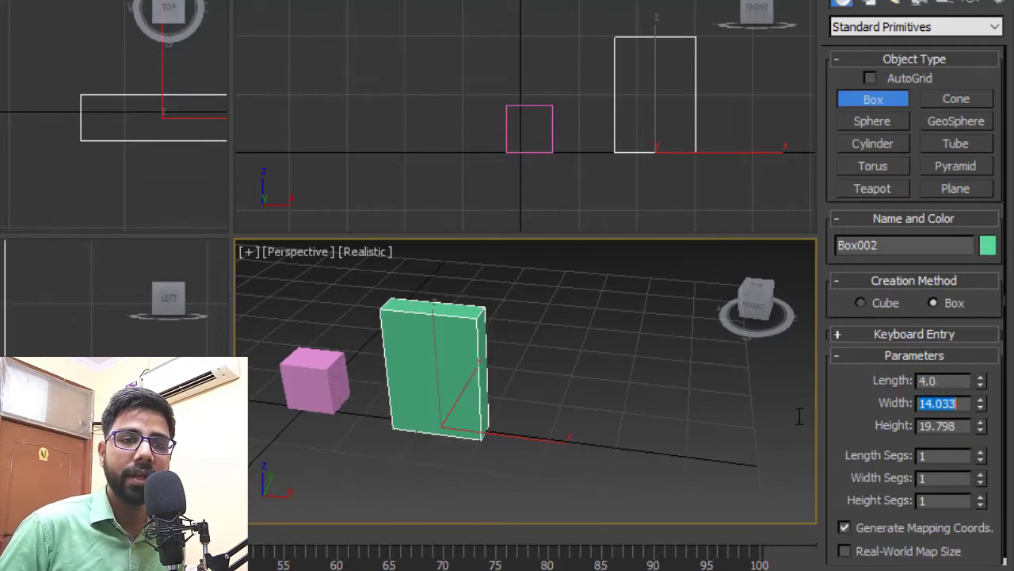
type("8")
key("Tab")
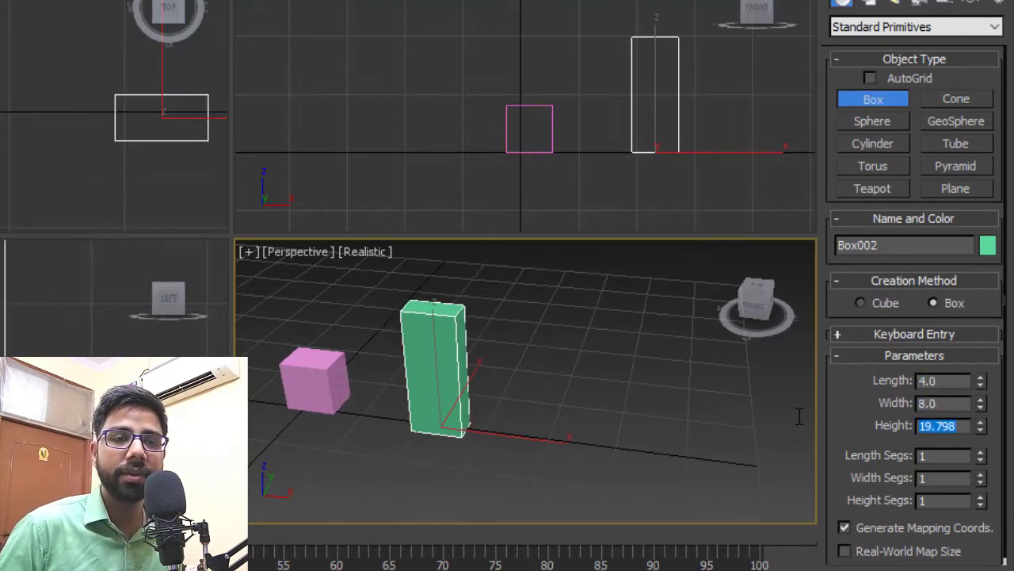
type("16")
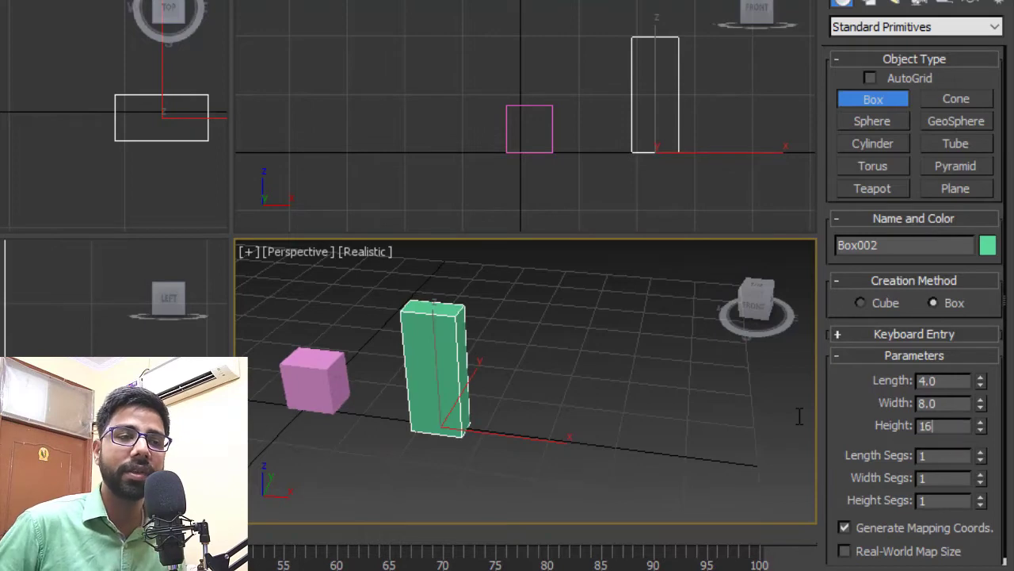
key("Return")
Draw a third box beside the green one in the Perspective viewport, about 3.7 long, 4.9 wide and 13 high.
scroll(451, 409, "up", 4)
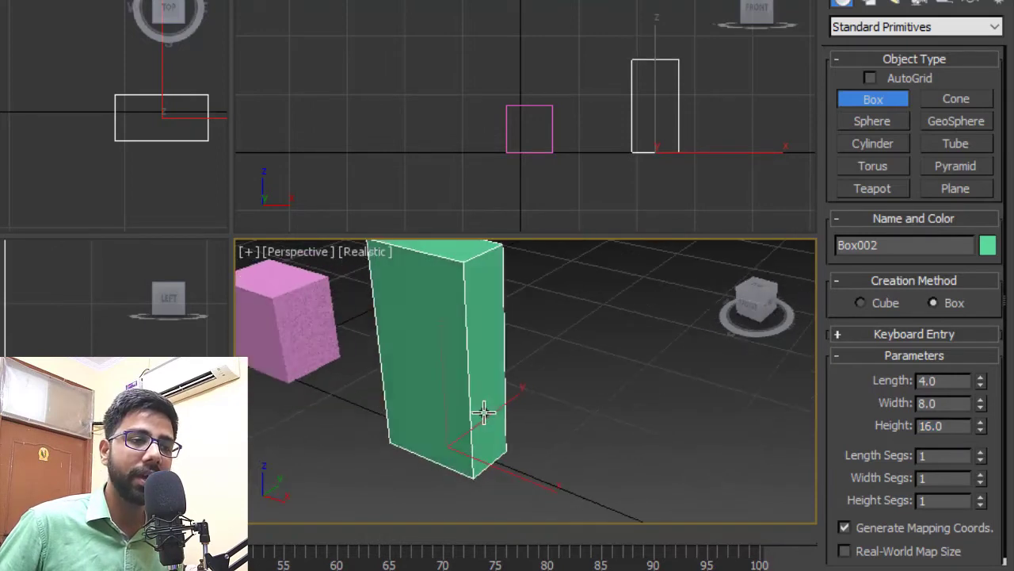
scroll(483, 411, "down", 4)
scroll(501, 402, "up", 2)
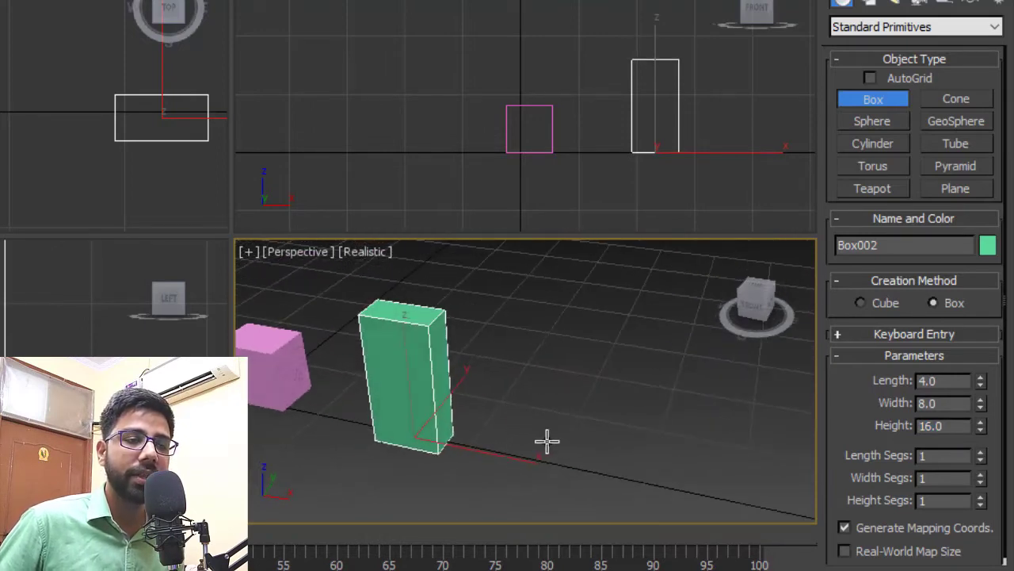
left_click_drag(529, 428, 547, 447)
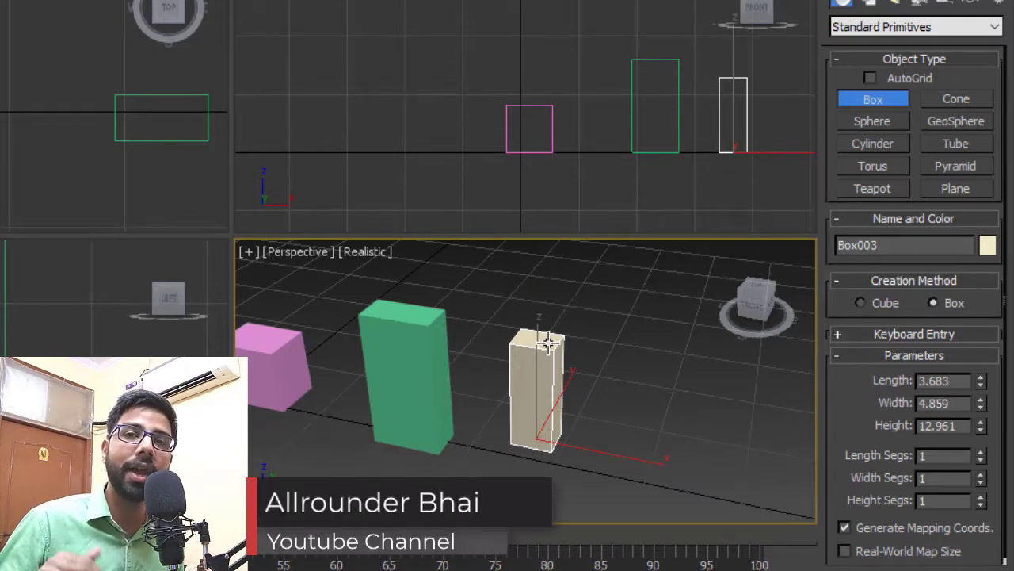
Set the third box's length and width to 4 and its height to 12.
middle_click_drag(602, 348, 588, 355, "alt")
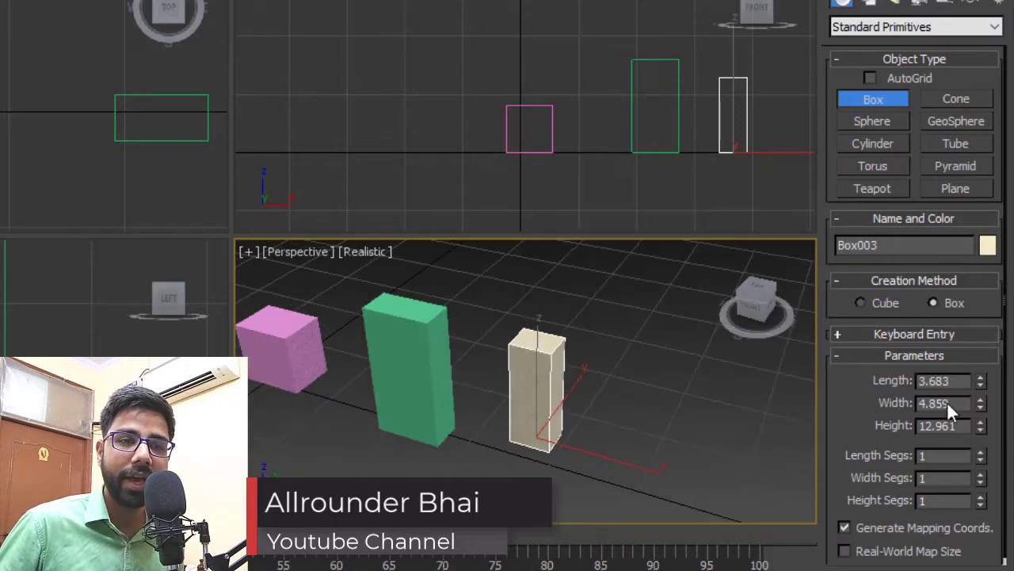
double_click(967, 380)
type("4.0")
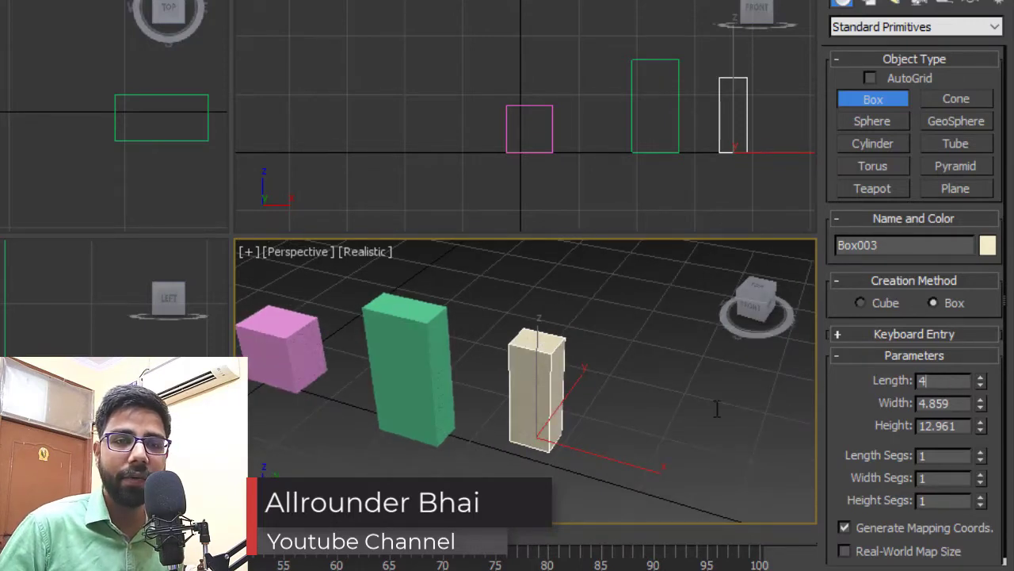
key("Tab")
type("4.0")
key("Tab")
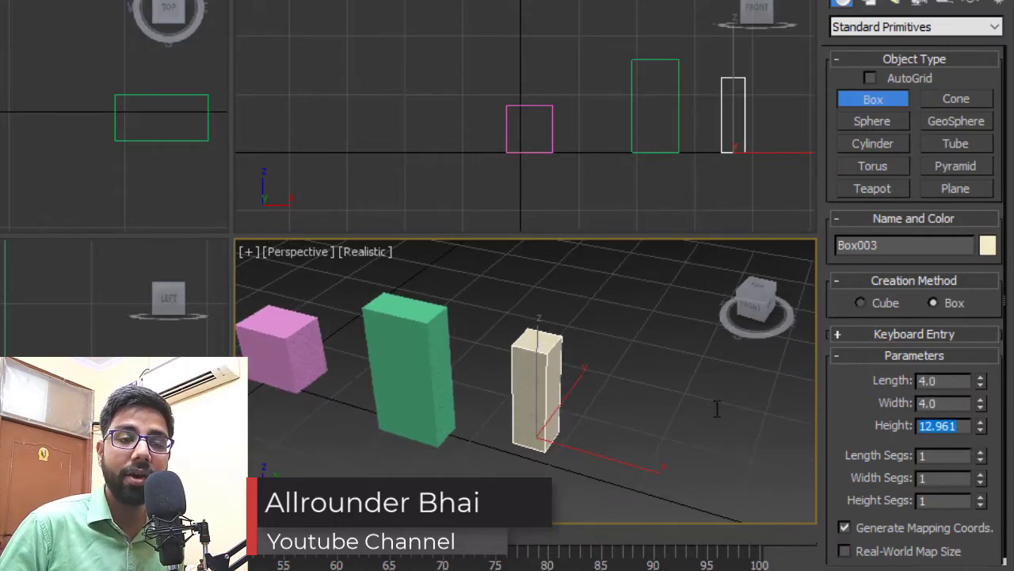
type("12")
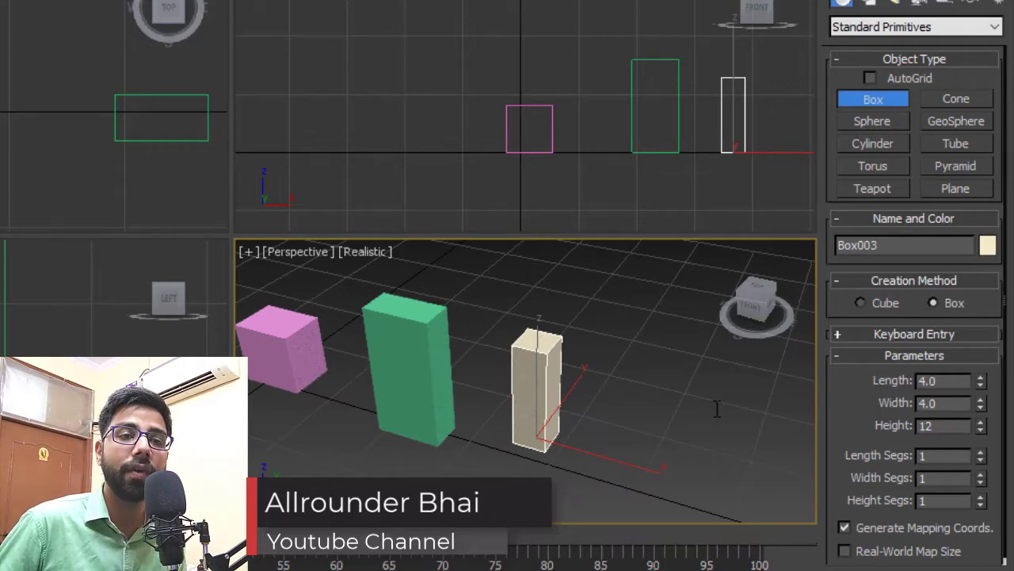
key("Return")
Move the pink box away from the origin along negative X, and the green box to about X -17.3, Z 9.
scroll(575, 449, "down", 3)
middle_click_drag(526, 435, 559, 414)
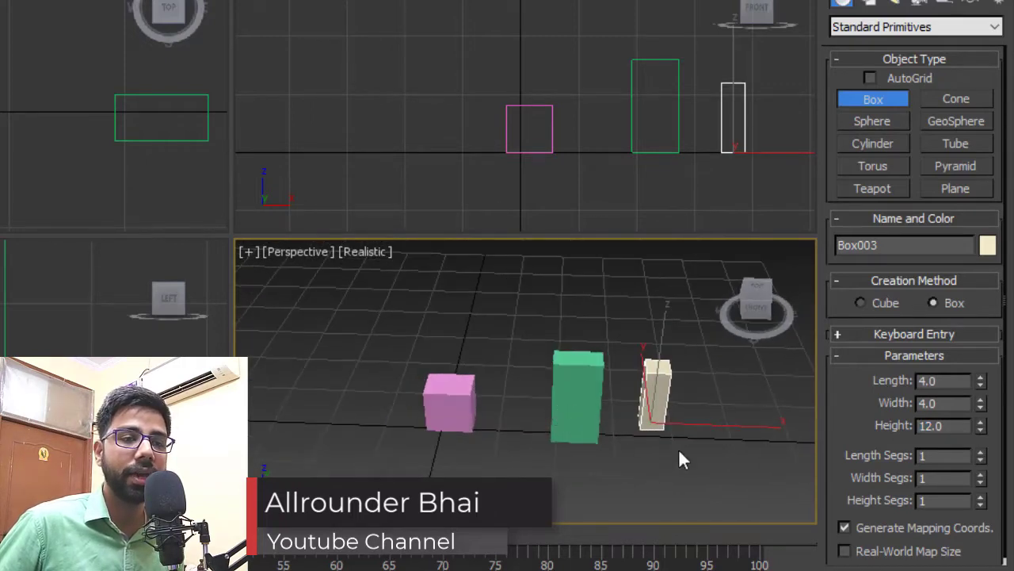
key("w")
middle_click_drag(452, 416, 468, 385)
left_click(469, 387)
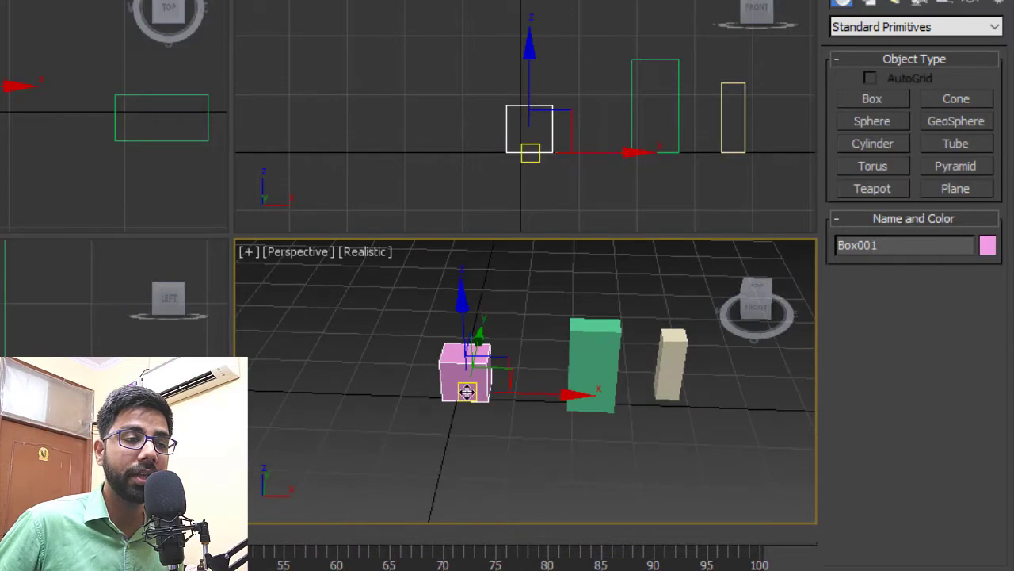
left_click_drag(468, 391, 306, 388)
left_click_drag(592, 386, 362, 346)
Select the cream leg box and set its X position to 2.
left_click(671, 373)
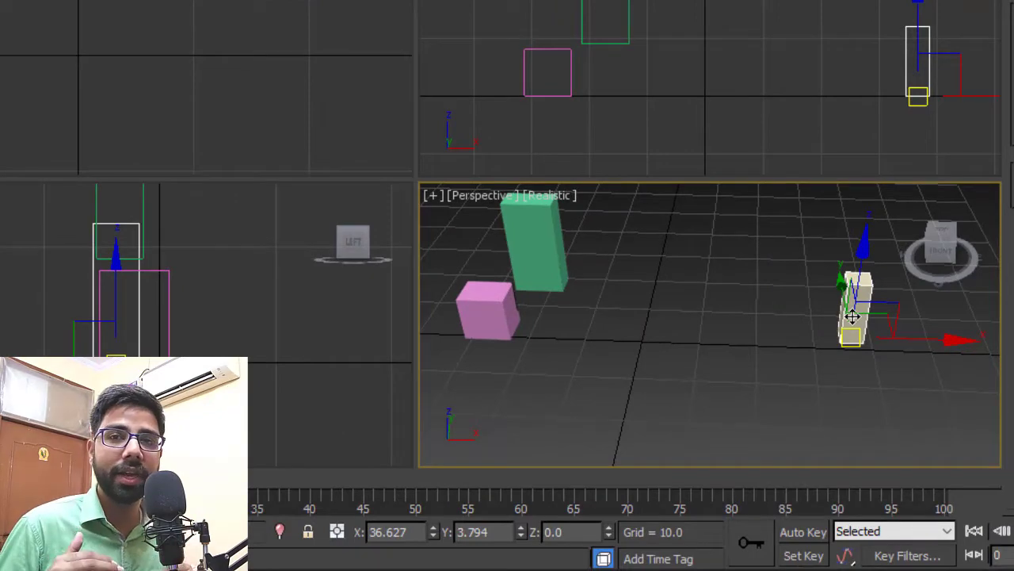
mouse_move(852, 317)
middle_mouse_down("alt")
mouse_move(844, 335)
mouse_move(854, 333)
middle_mouse_up("alt")
left_click_drag(414, 533, 310, 542)
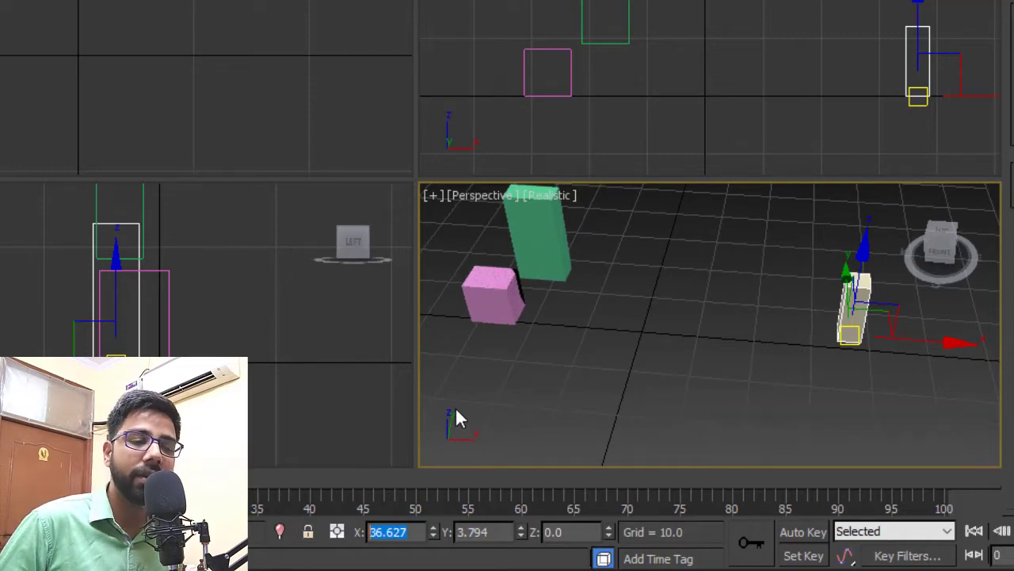
type("2")
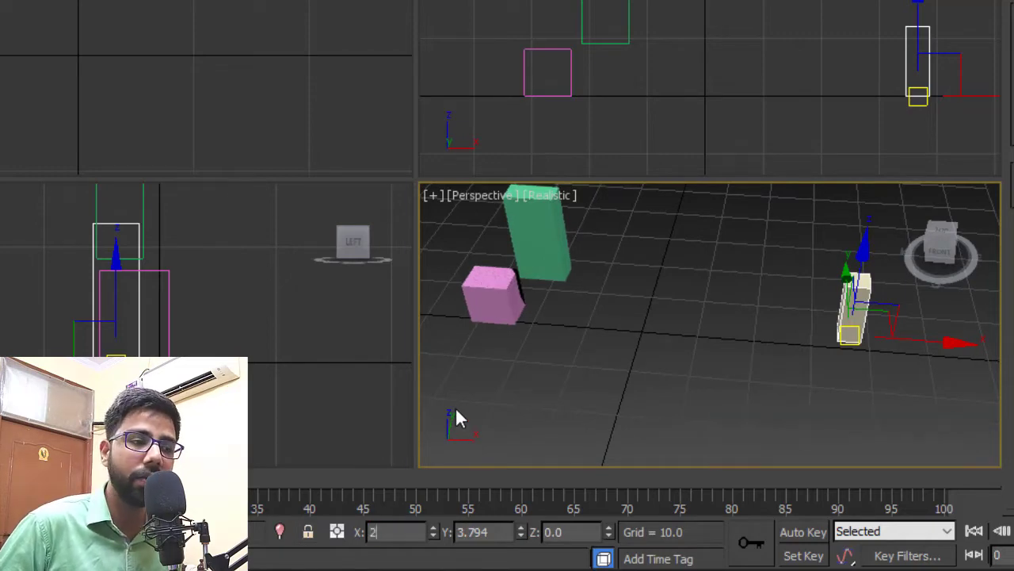
key("Return")
Set the cream leg box's Y position to 0 so it is centred on the X axis.
scroll(671, 328, "up", 5)
scroll(715, 304, "down", 4)
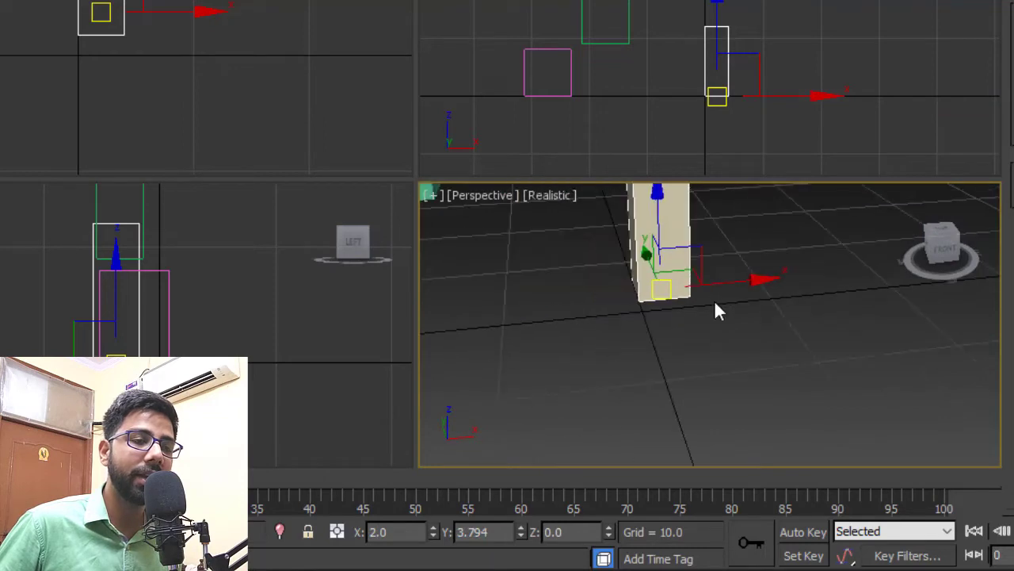
scroll(691, 353, "up", 1)
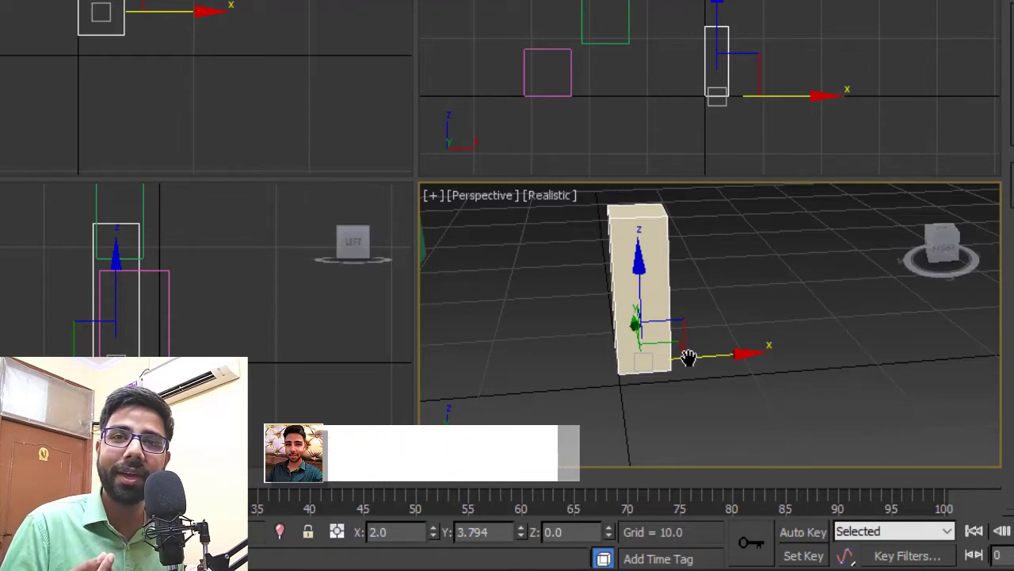
left_click_drag(504, 536, 417, 535)
type("0")
key("Return")
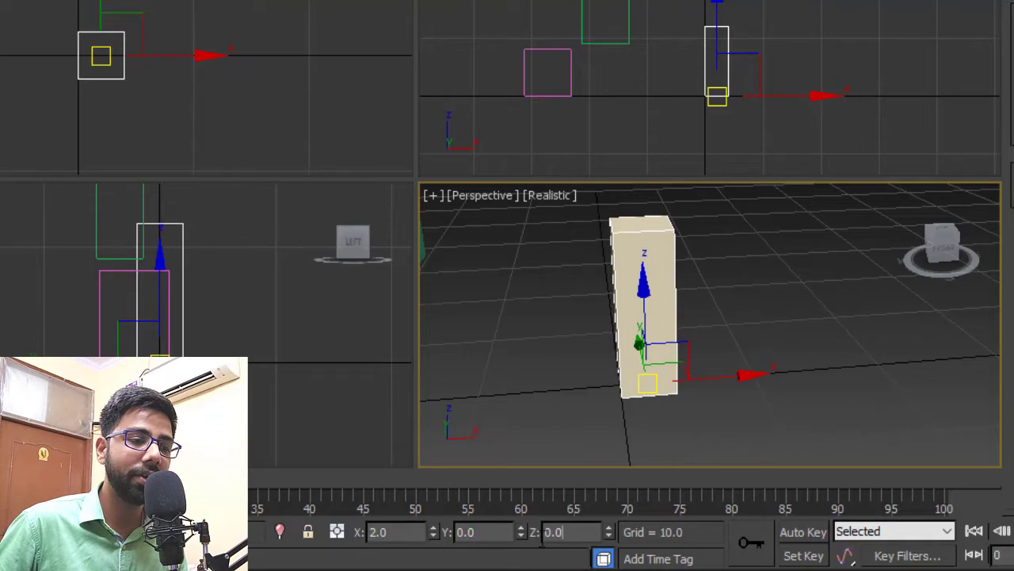
key("Tab")
Clone the cream leg box as an instance, keeping the suggested name.
scroll(690, 365, "down", 3)
middle_click_drag(690, 365, 713, 385, "alt")
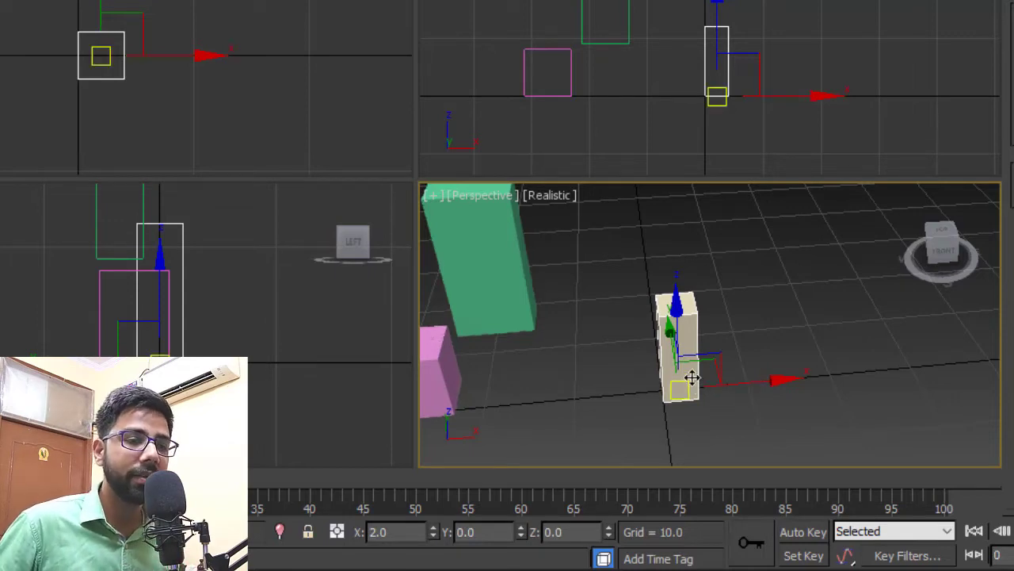
right_click(688, 366)
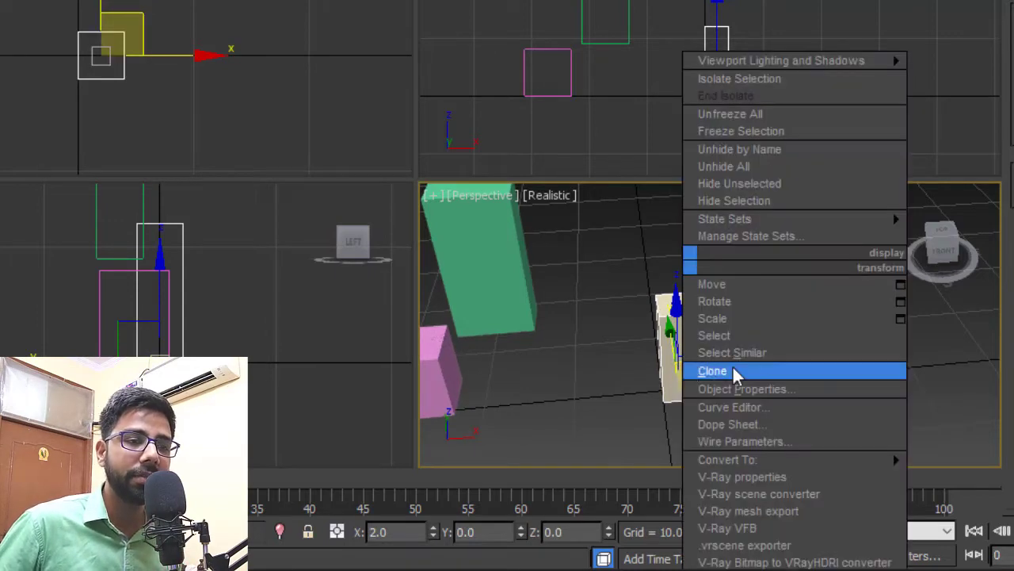
left_click(713, 371)
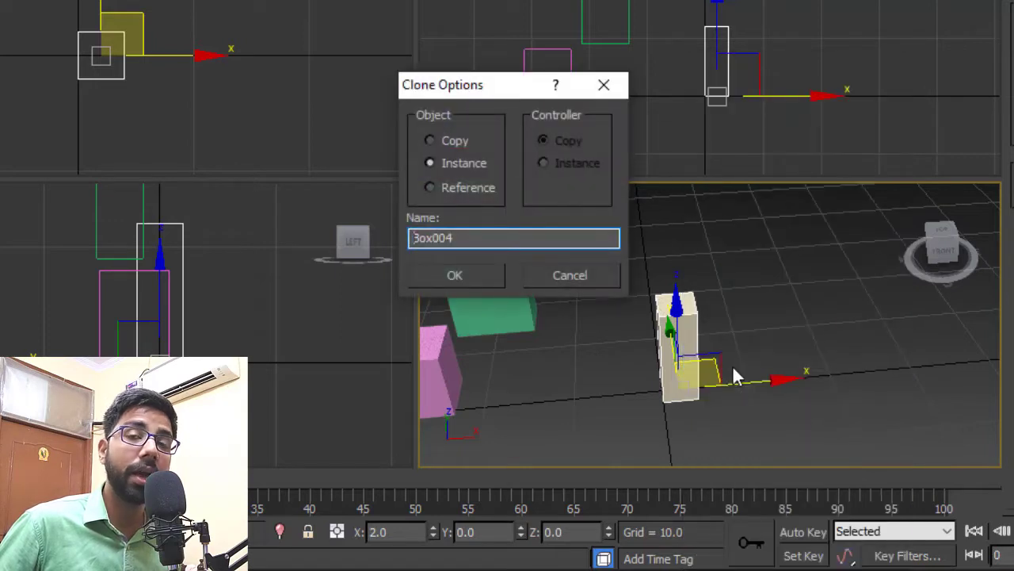
left_click_drag(495, 88, 507, 37)
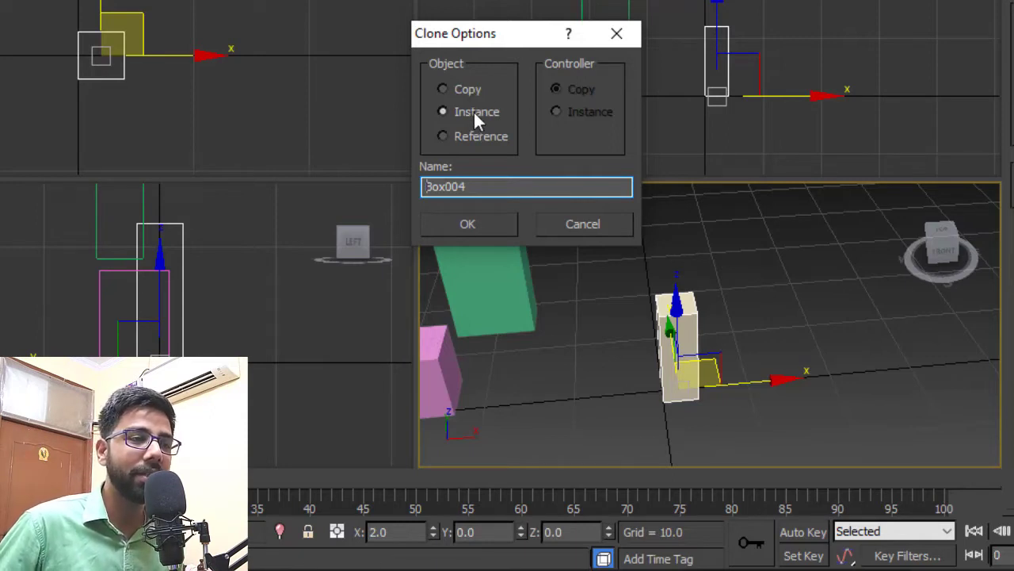
left_click_drag(502, 41, 510, 20)
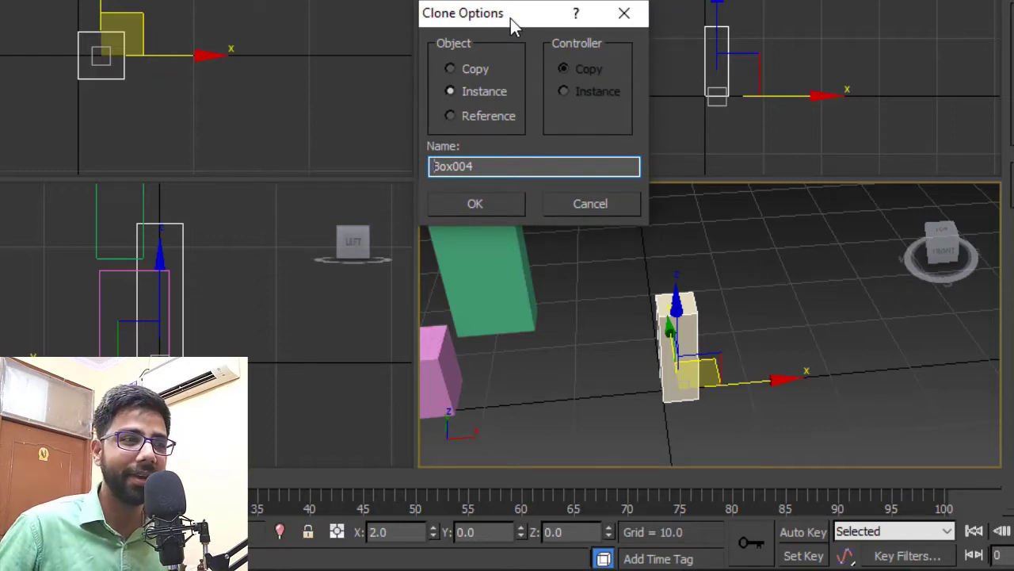
left_click(491, 199)
Move the cloned leg along negative X and set its X position to -2.
mouse_move(737, 434)
middle_mouse_down("alt")
mouse_move(722, 416)
mouse_move(733, 408)
middle_mouse_up("alt")
left_click_drag(774, 389, 739, 389)
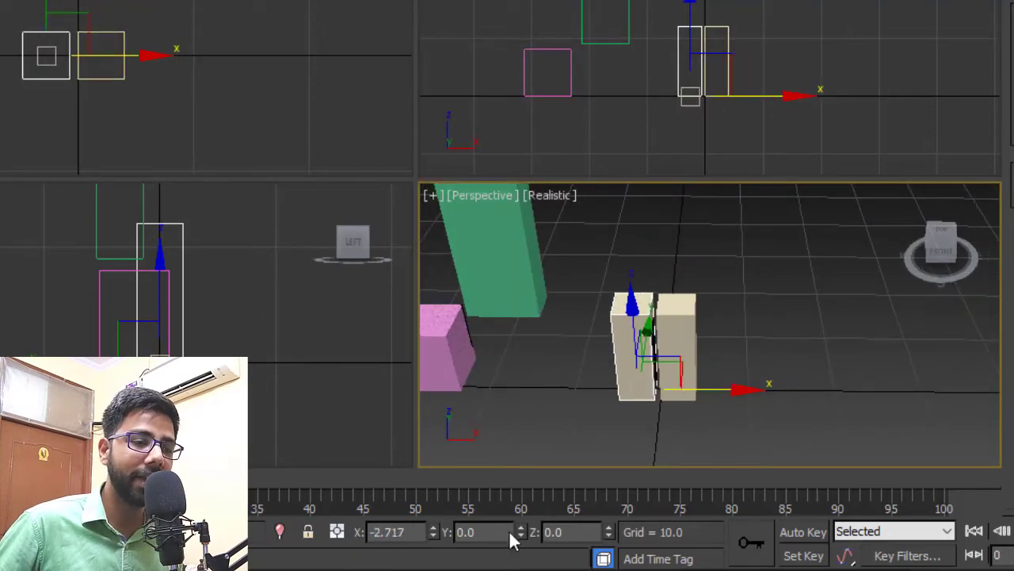
double_click(415, 531)
type("-2")
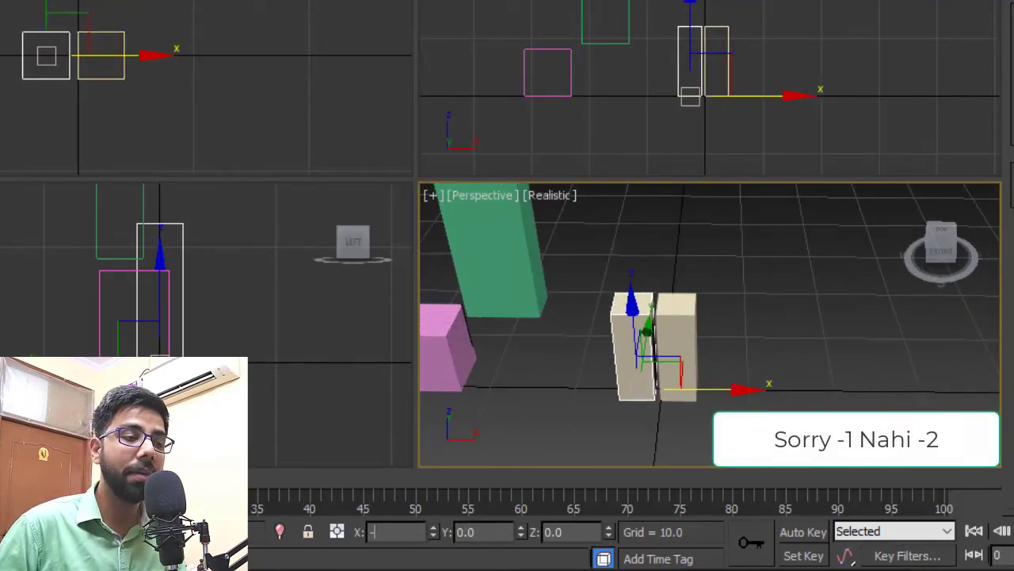
key("Return")
Examine how the two leg boxes meet in the Perspective viewport, selecting the cloned one to tell them apart.
left_click(751, 349)
scroll(686, 365, "up", 6)
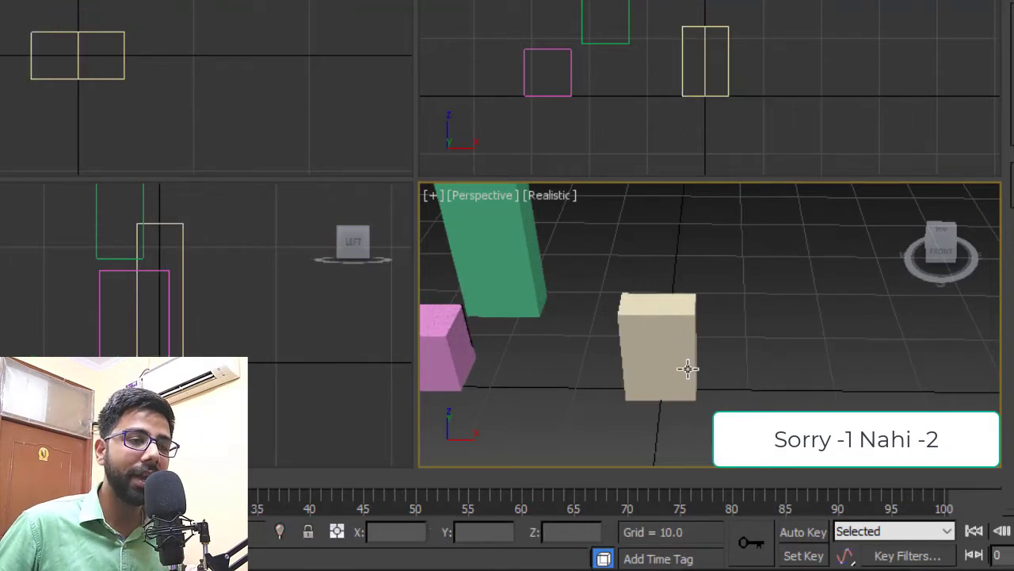
scroll(677, 352, "down", 5)
middle_click_drag(652, 340, 686, 346)
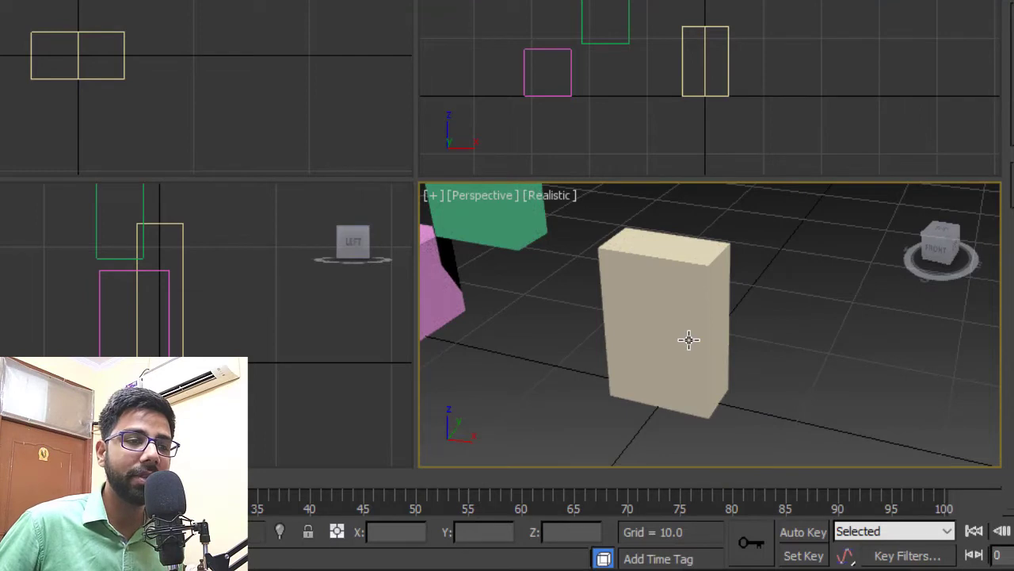
left_click(689, 343)
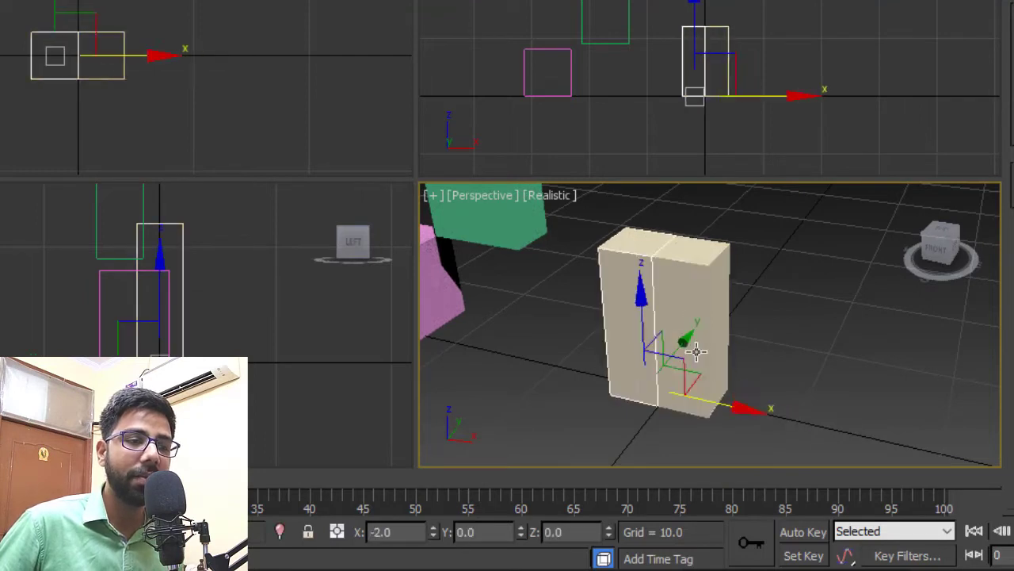
left_click(623, 328)
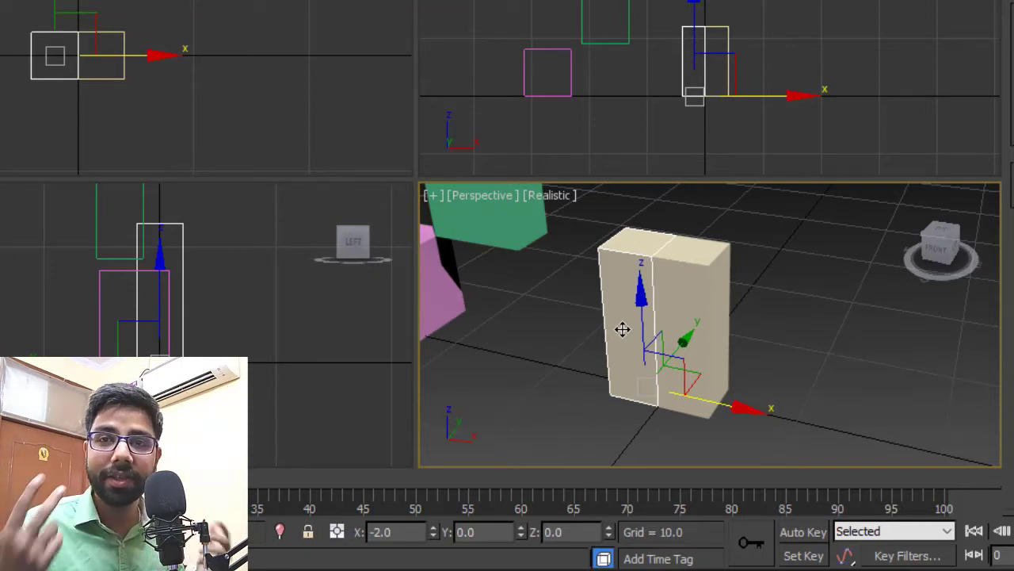
scroll(623, 329, "down", 5)
scroll(748, 317, "up", 6)
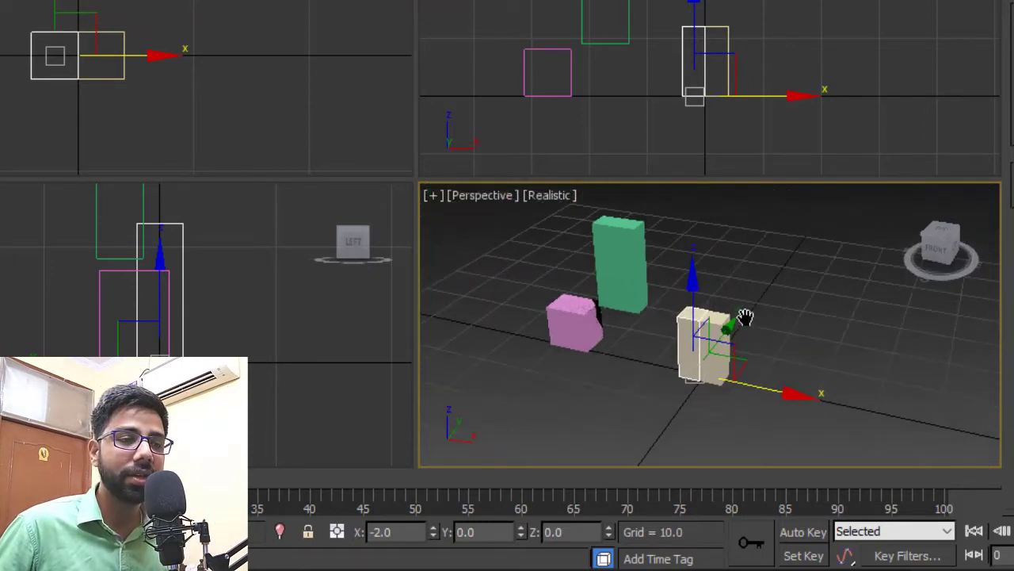
Position the green torso box at X 0, Y 0, Z 12 so it stands centred on top of the two legs.
scroll(662, 309, "down", 2)
scroll(663, 309, "down", 3)
left_click(567, 252)
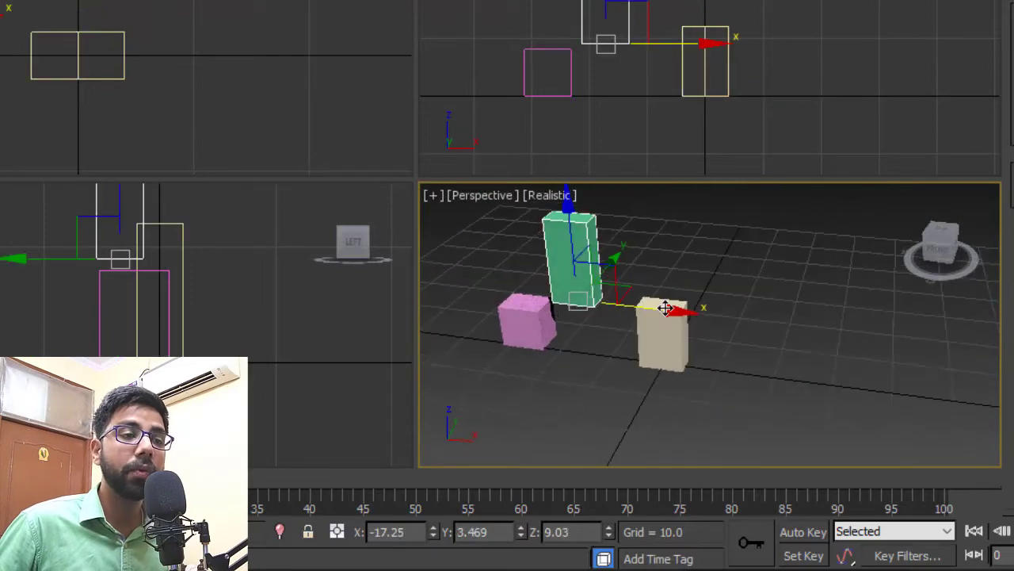
scroll(692, 290, "up", 1)
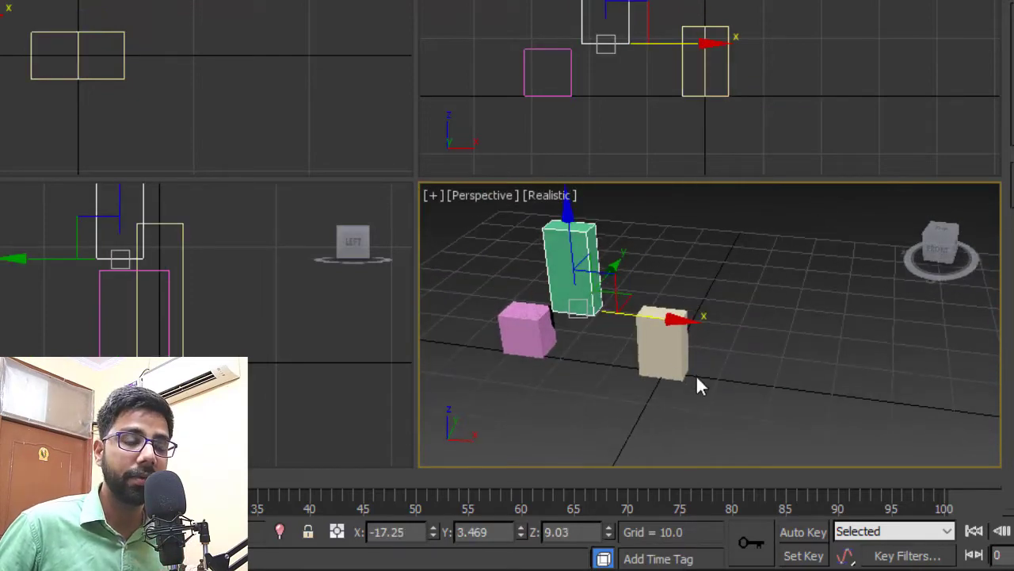
scroll(698, 385, "up", 3)
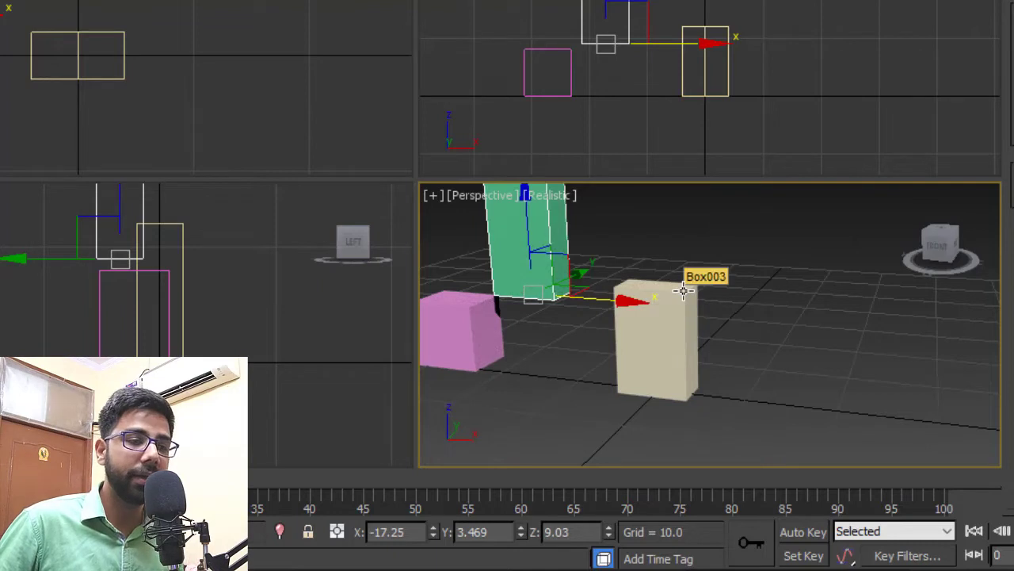
left_click_drag(421, 532, 312, 538)
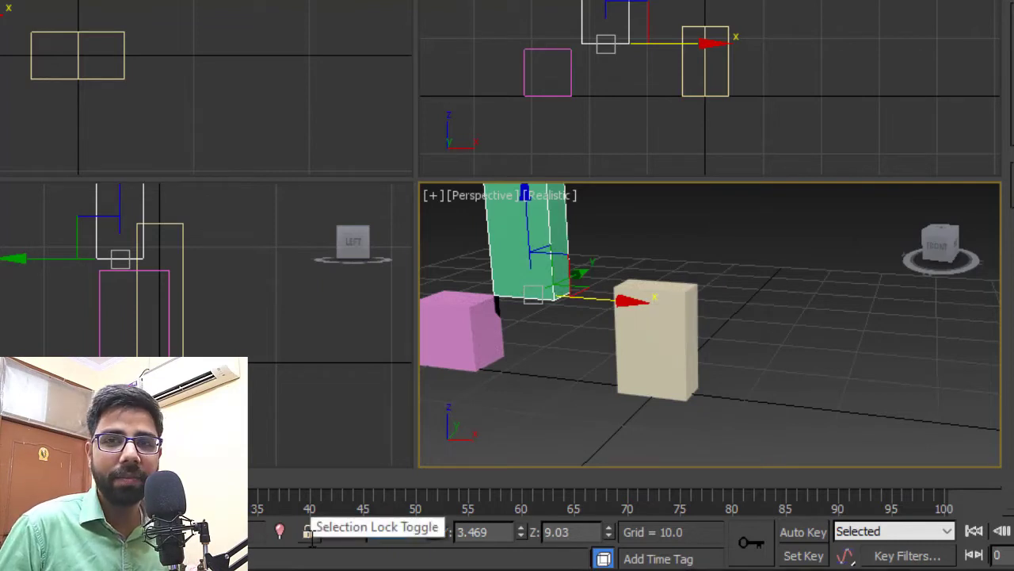
key("Tab")
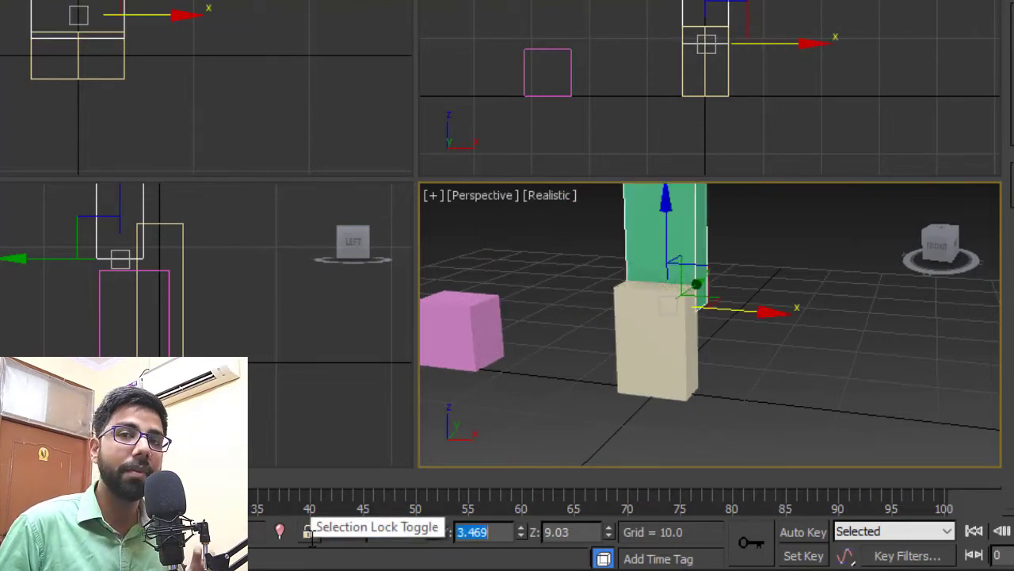
type("0")
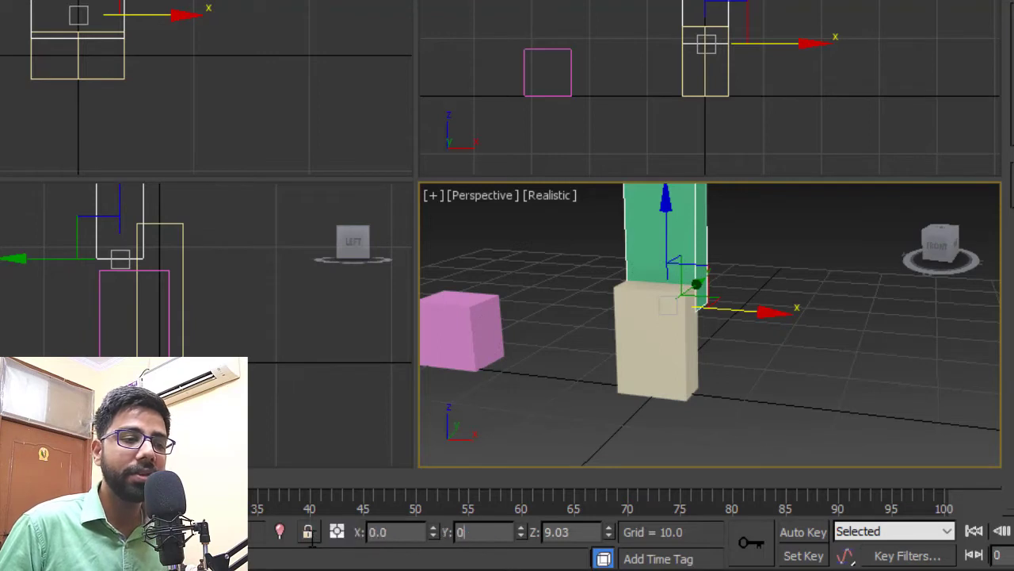
key("Tab")
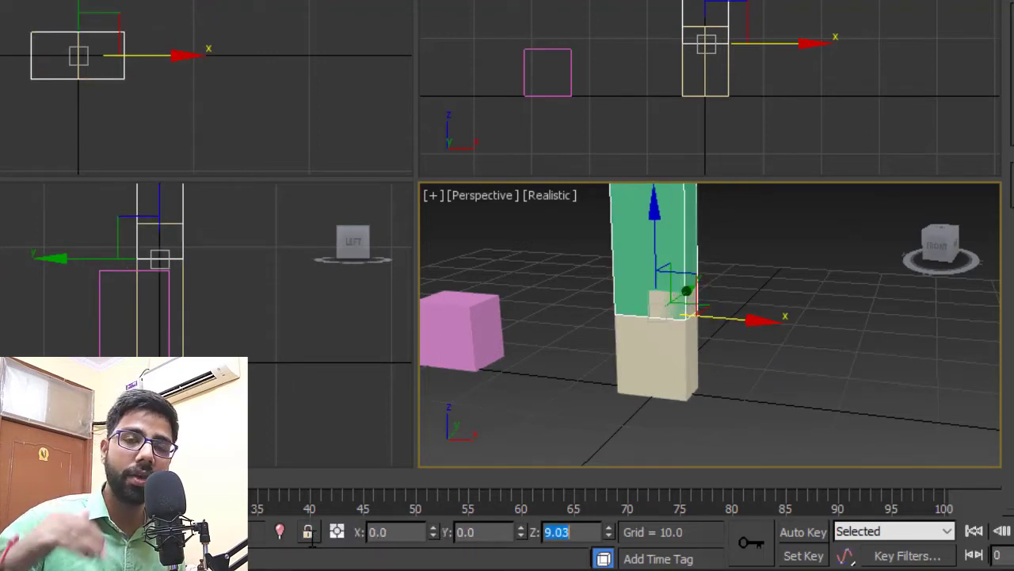
type("12")
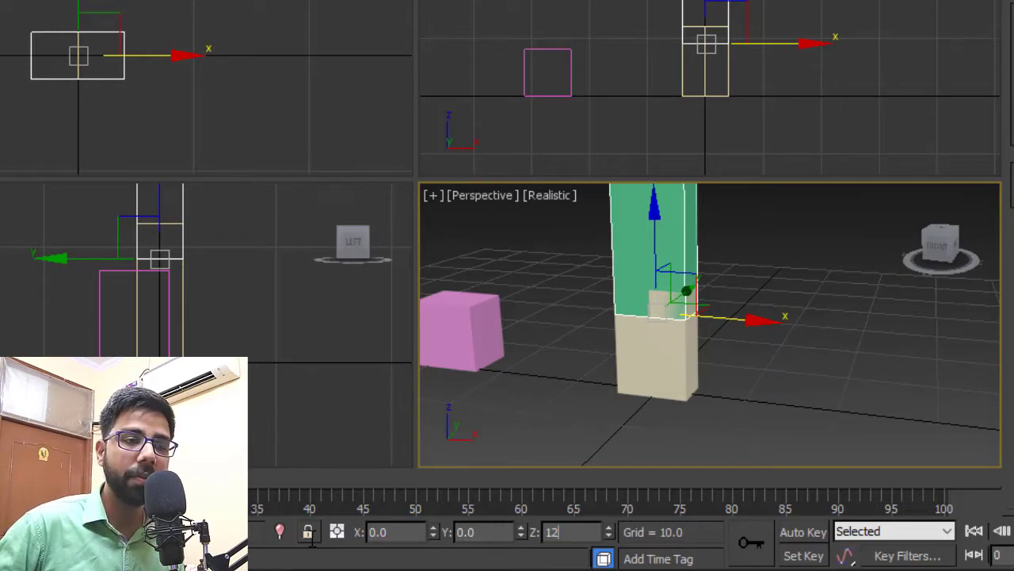
key("Return")
Clone the leg box on the positive X side along X to about X 8.8 as an instance, keeping the suggested name.
middle_click_drag(759, 329, 732, 351, "alt")
mouse_move(718, 317)
middle_mouse_down("alt")
mouse_move(729, 333)
mouse_move(708, 382)
mouse_move(750, 360)
mouse_move(766, 412)
middle_mouse_up("alt")
left_click(709, 382)
left_click_drag(766, 412, 792, 412, "shift")
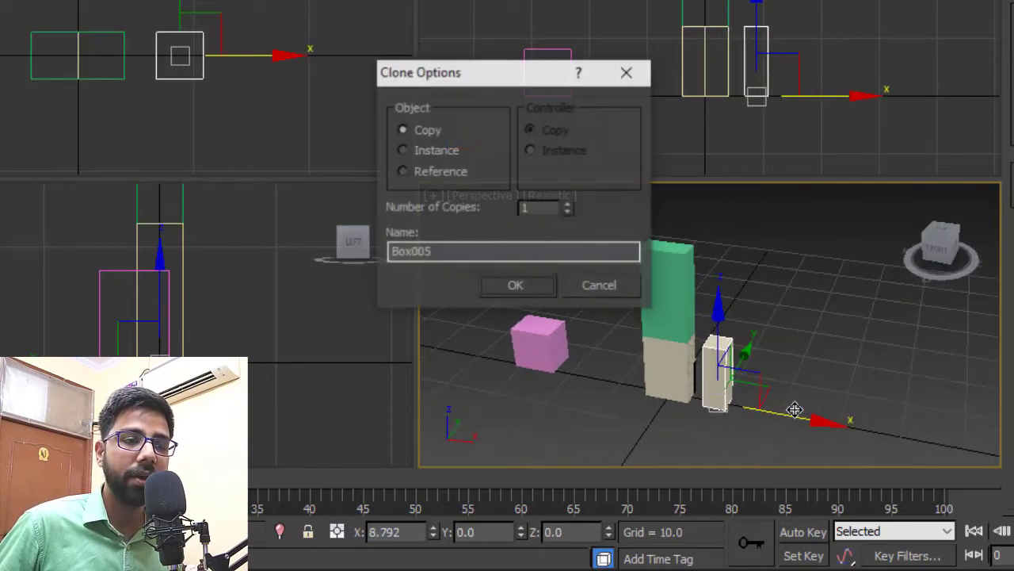
left_click(445, 150)
left_click(529, 287)
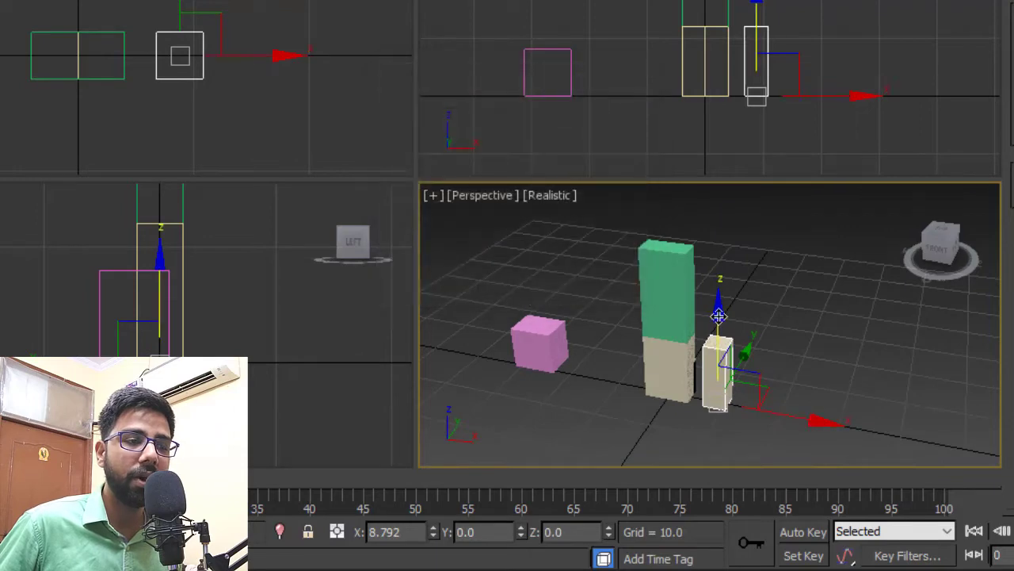
Raise the cloned box beside the torso as an arm and set its position to X 6, Y 0, Z 16.
mouse_move(718, 310)
left_mouse_down()
mouse_move(718, 218)
mouse_move(717, 230)
left_mouse_up()
scroll(731, 272, "up", 5)
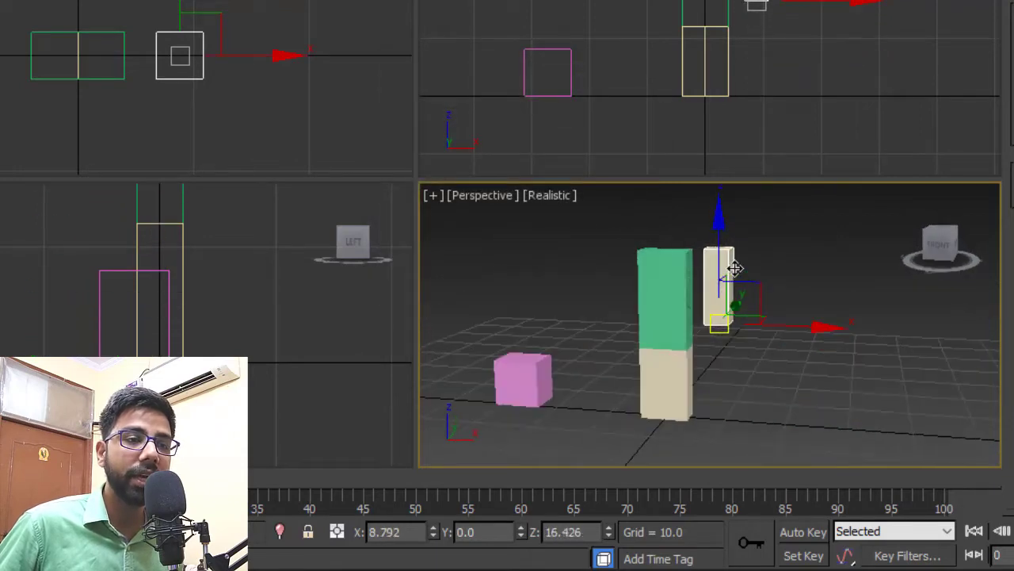
mouse_move(705, 321)
middle_mouse_down("alt")
mouse_move(720, 340)
mouse_move(719, 324)
mouse_move(731, 331)
mouse_move(724, 372)
middle_mouse_up("alt")
left_click_drag(418, 534, 337, 546)
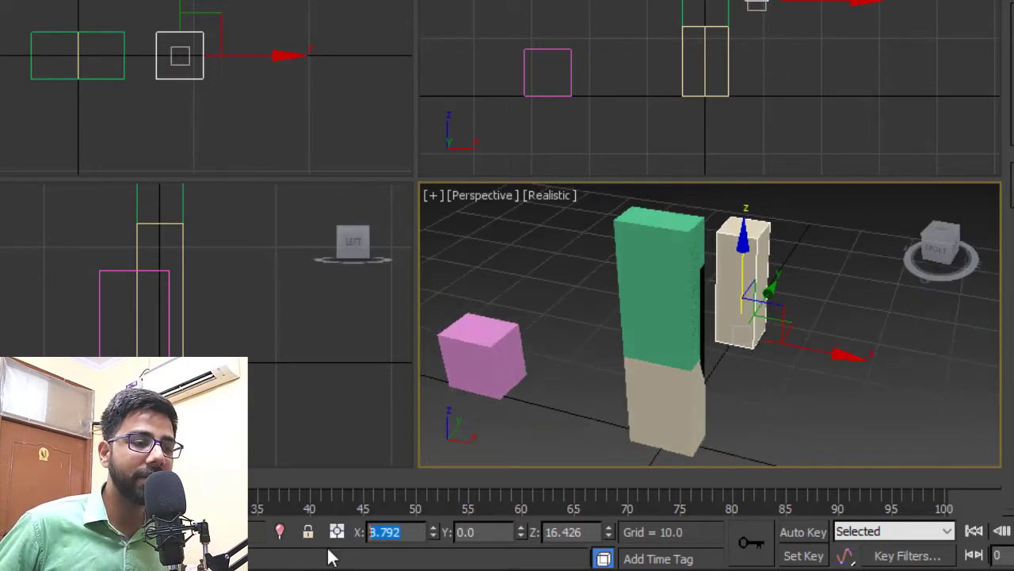
type("6")
key("Tab")
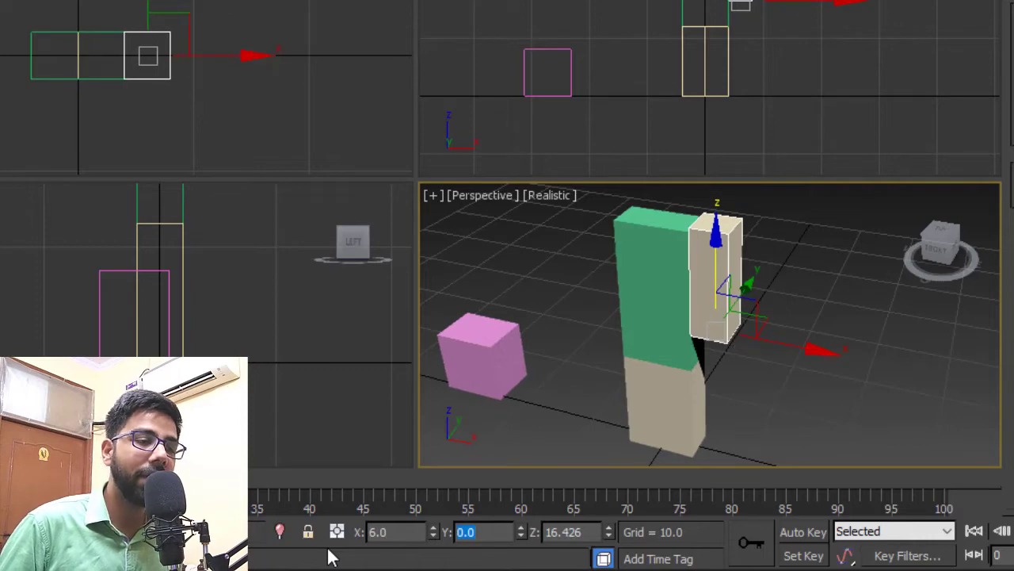
type("0")
key("Tab")
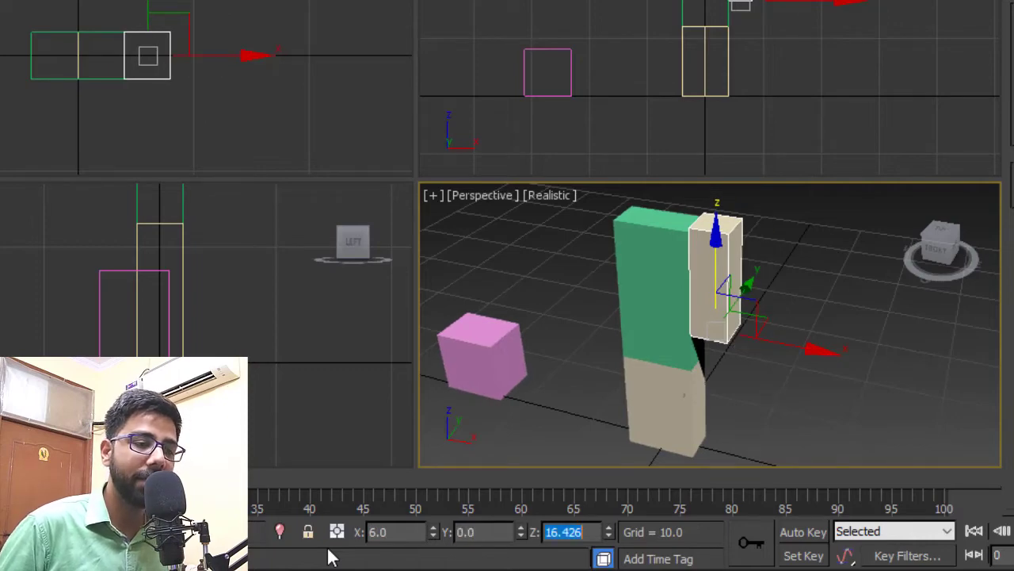
type("16")
key("Return")
Try rotating the leg on the positive X side about its X axis to test its pivot, and undo the rotation.
middle_click_drag(634, 341, 706, 325, "alt")
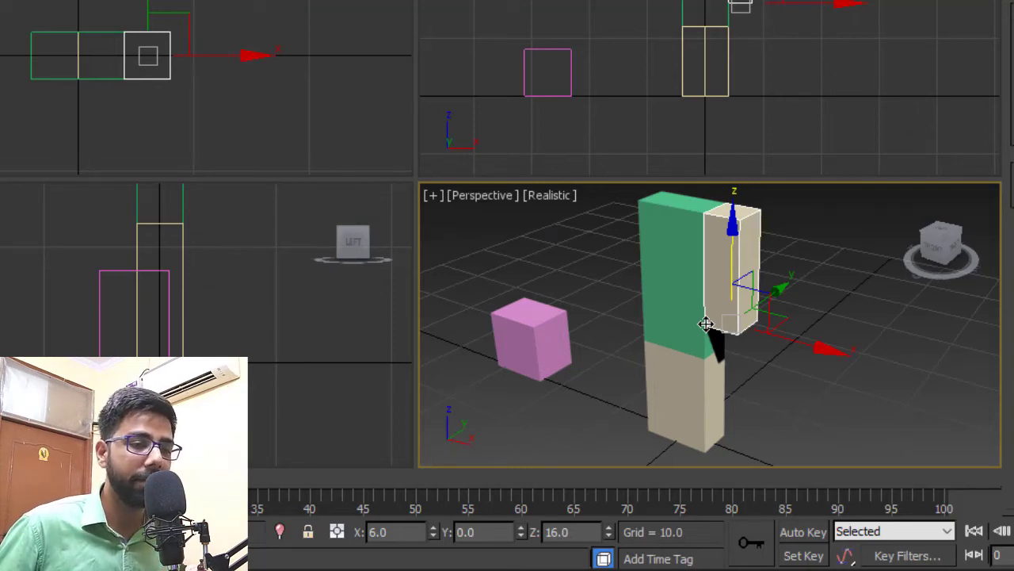
left_click(706, 371)
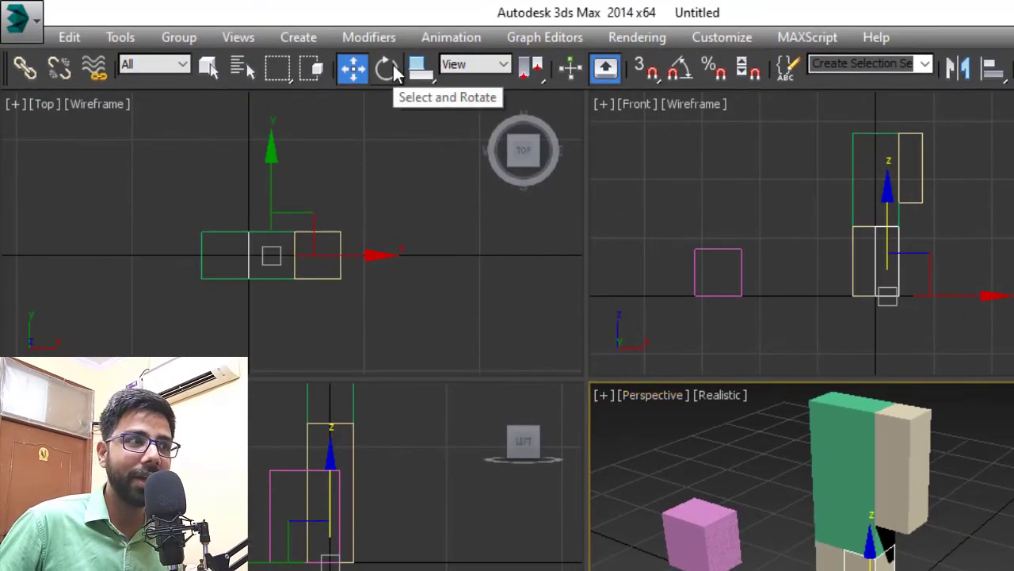
left_click(386, 68)
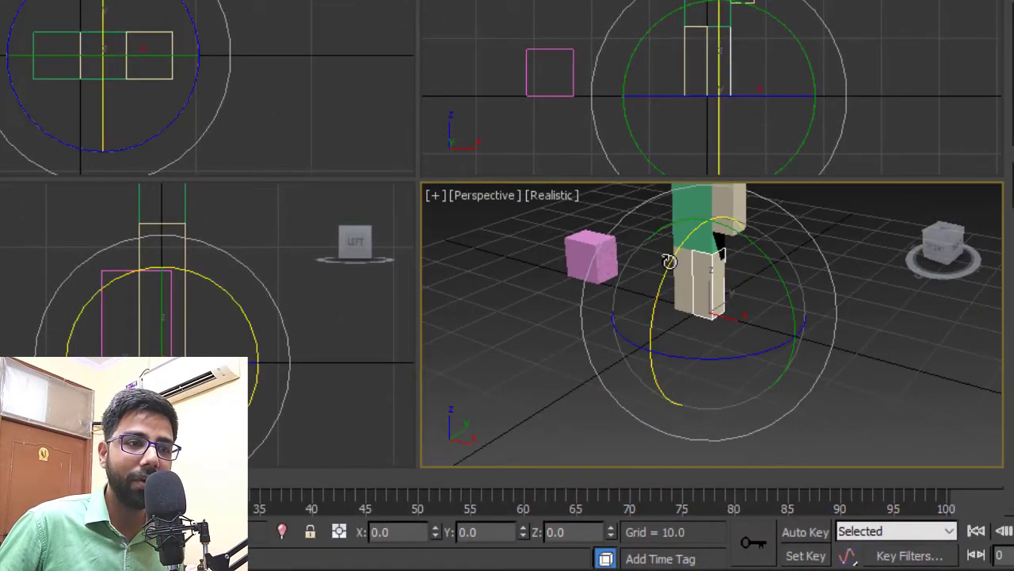
left_click_drag(669, 260, 694, 351)
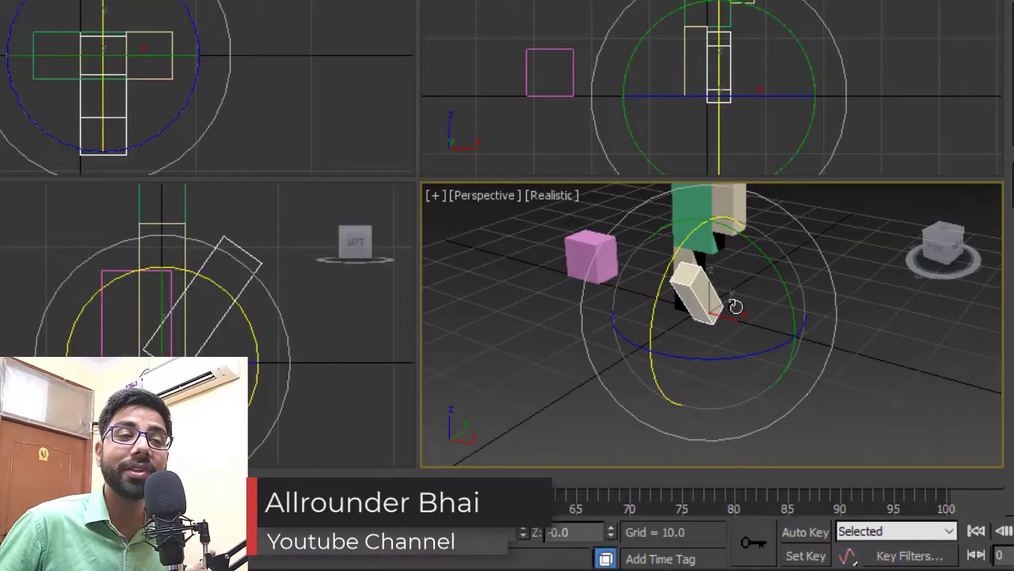
middle_click_drag(731, 304, 764, 295)
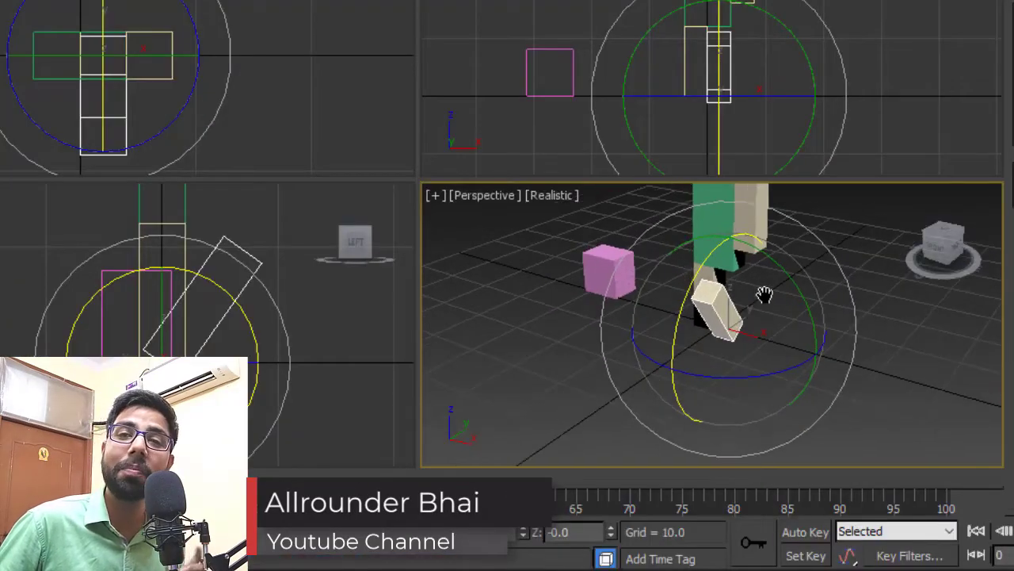
key("ctrl+z")
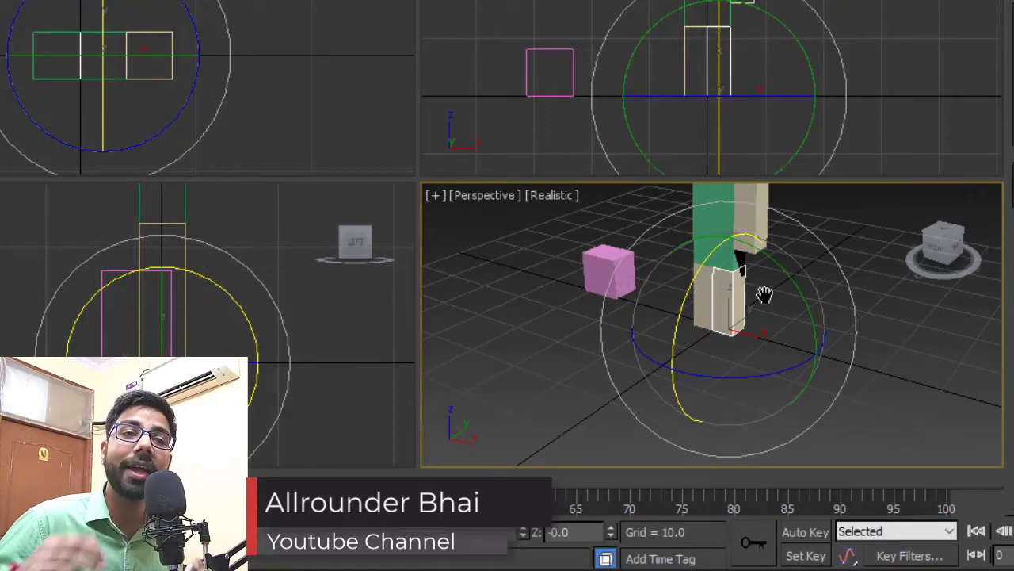
Shrink the transform gizmo and examine the pivot at the base of the selected leg.
middle_click_drag(765, 295, 825, 240, "alt")
scroll(826, 240, "up", 3)
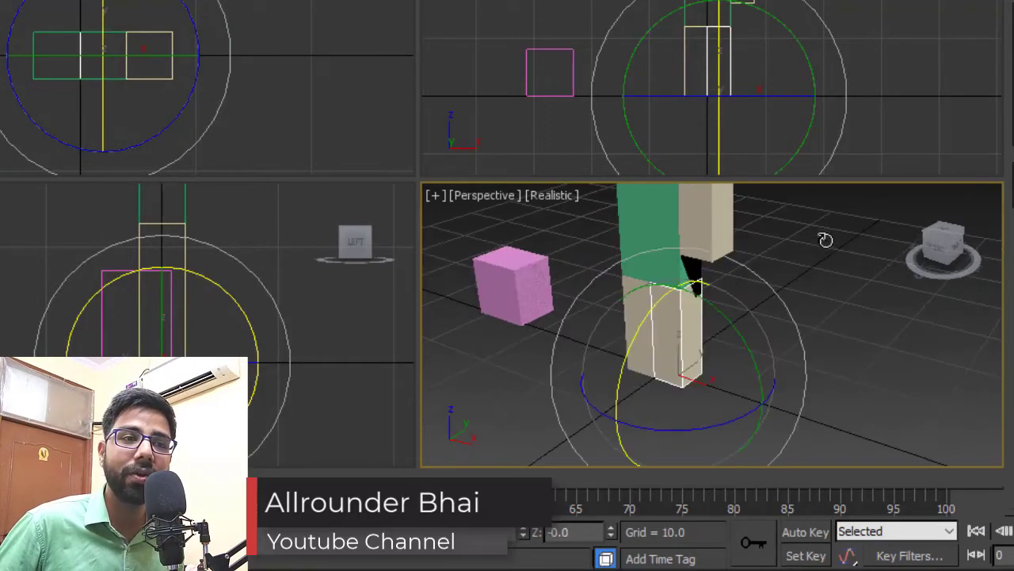
middle_click_drag(818, 296, 845, 267)
key("minus")
key("minus")
key("minus")
key("minus")
scroll(732, 315, "up", 3)
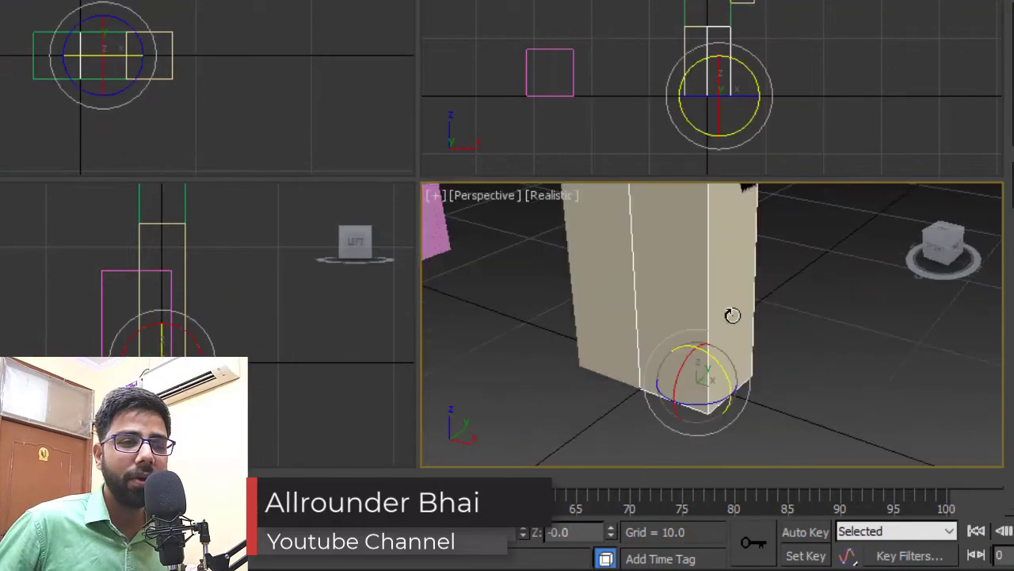
scroll(761, 296, "down", 3)
mouse_move(763, 287)
middle_mouse_down()
mouse_move(754, 282)
mouse_move(765, 291)
middle_mouse_up()
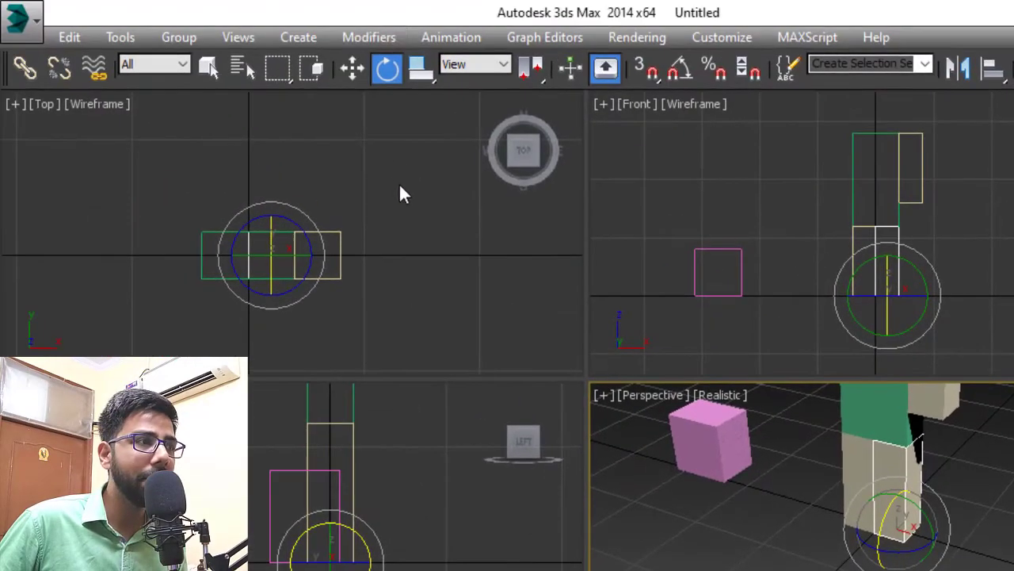
Move the leg on the positive X side to Z 12, placing its pivot at the torso's base.
left_click(351, 68)
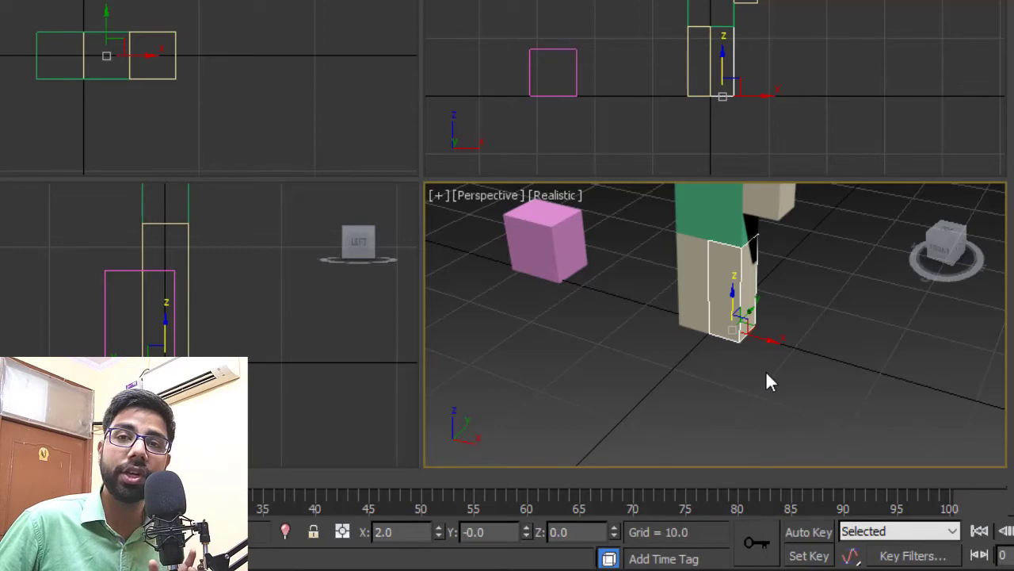
double_click(563, 534)
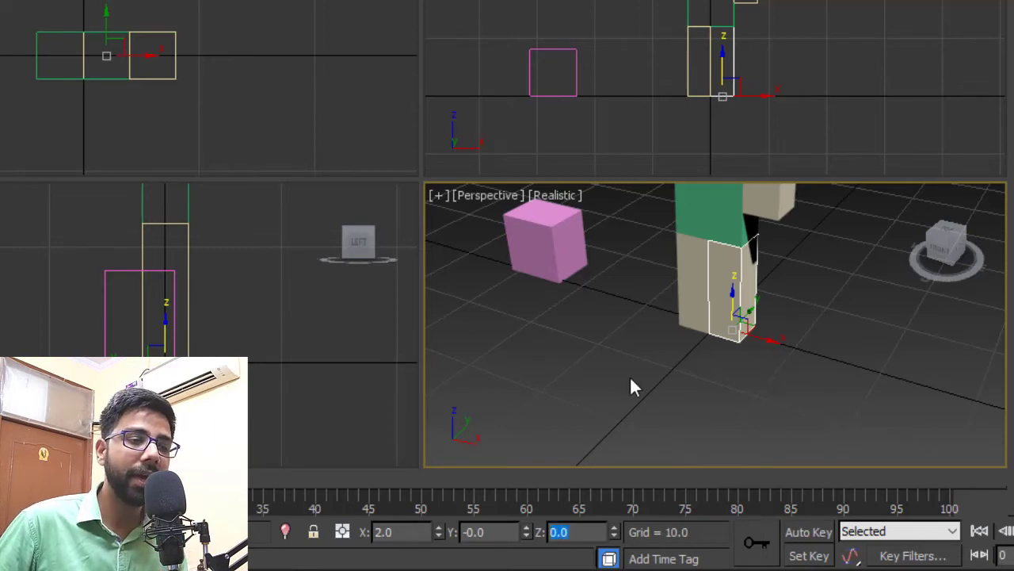
type("12")
key("Return")
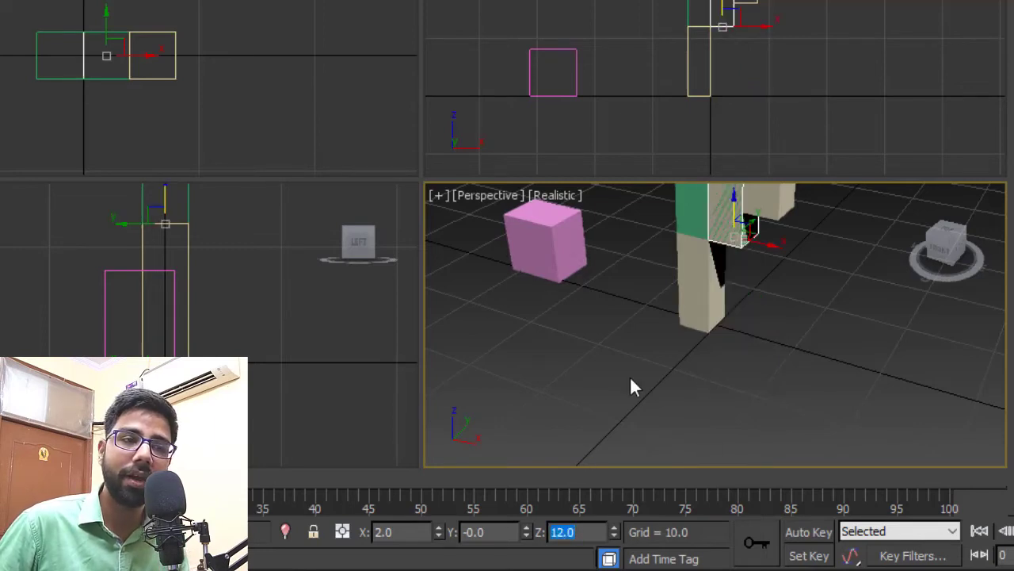
Set the leg's Height parameter to -12 so the instanced boxes extend downward from their pivots.
middle_click_drag(847, 246, 821, 338)
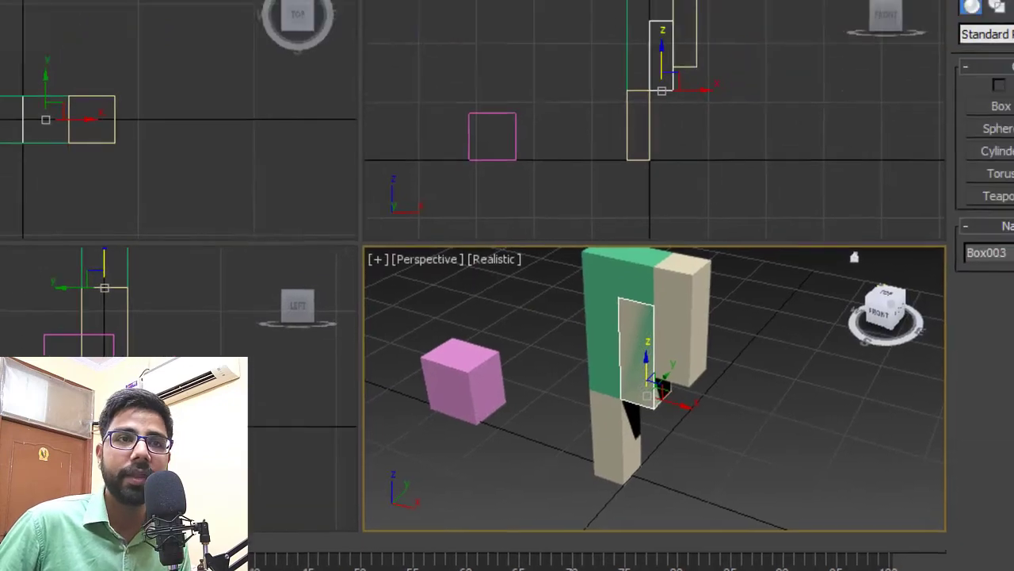
left_click(868, 106)
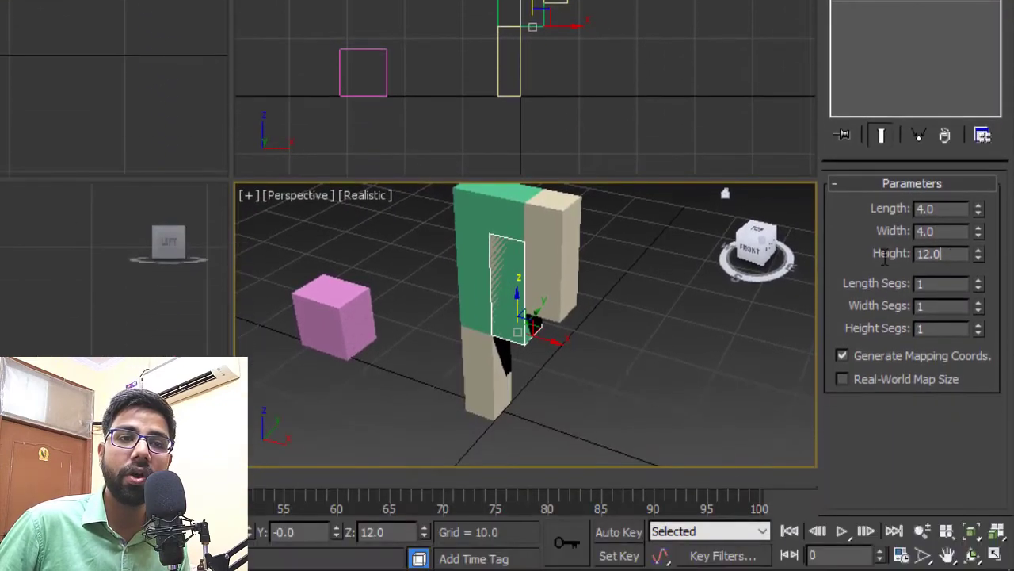
double_click(935, 453)
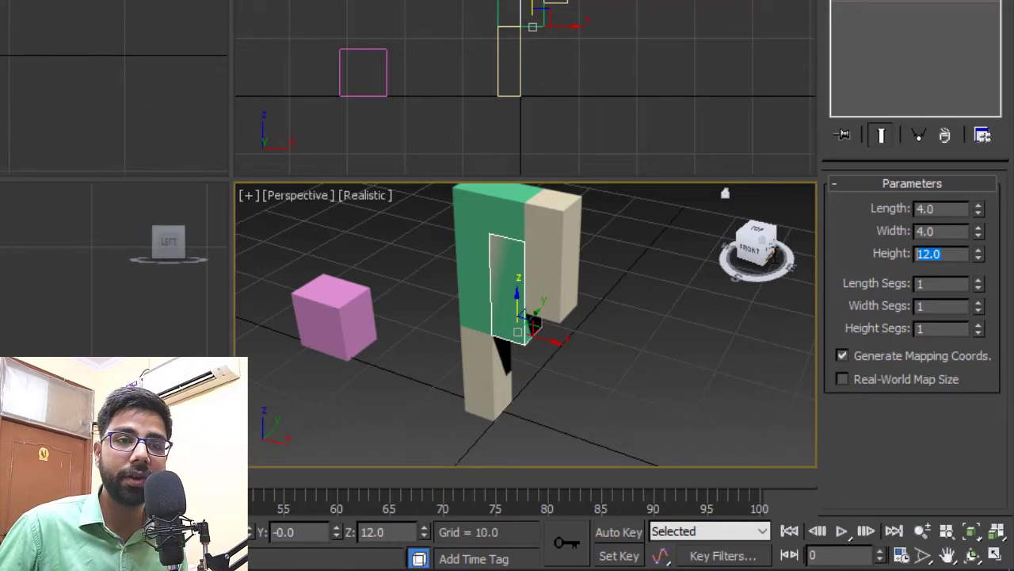
type("-12")
key("Return")
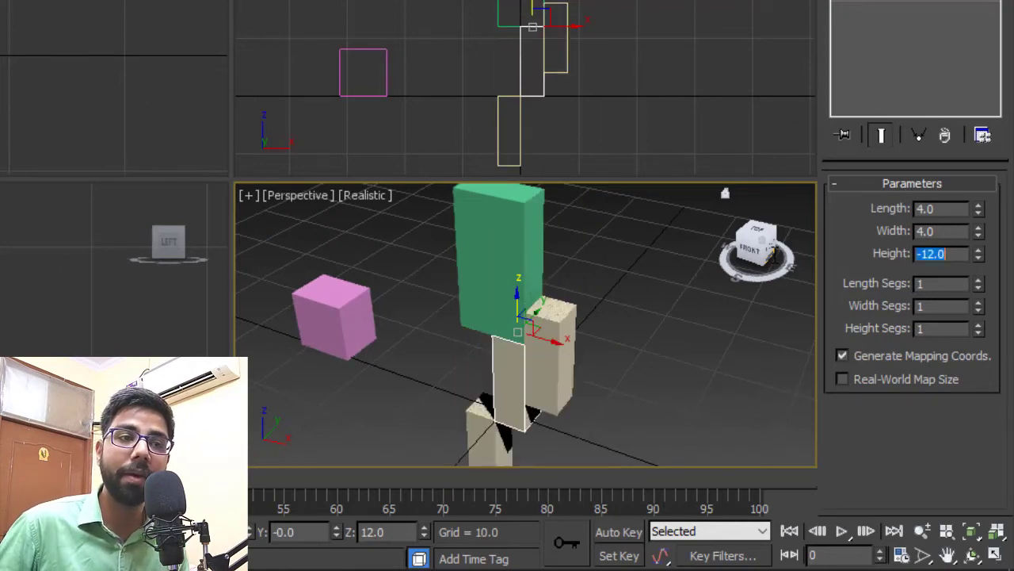
Set the Z position of the leg on the negative X side to 12 so it hangs from the torso's base.
middle_click_drag(609, 355, 571, 283)
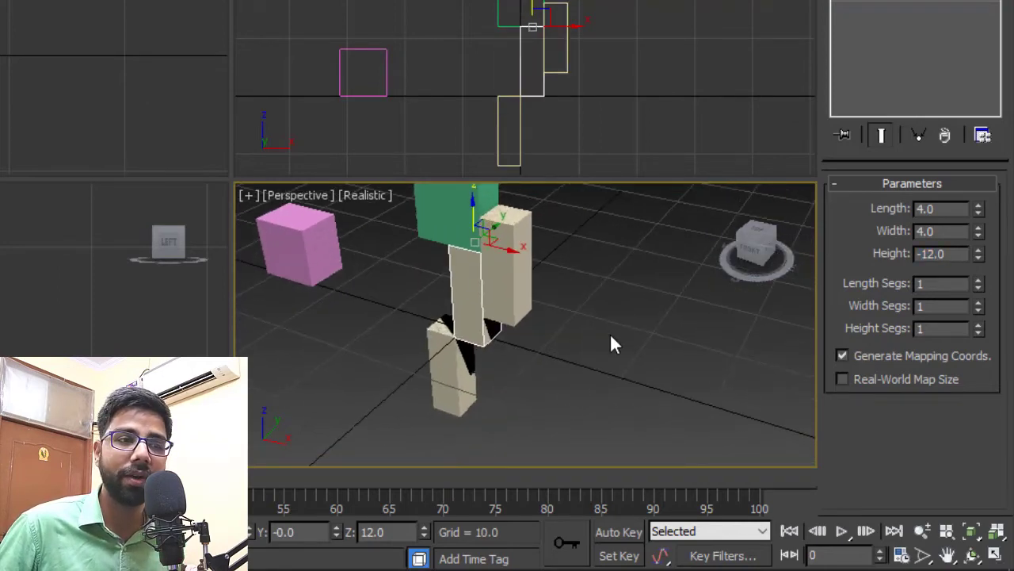
left_click(611, 338)
middle_click_drag(503, 348, 552, 288, "alt")
left_click(552, 274)
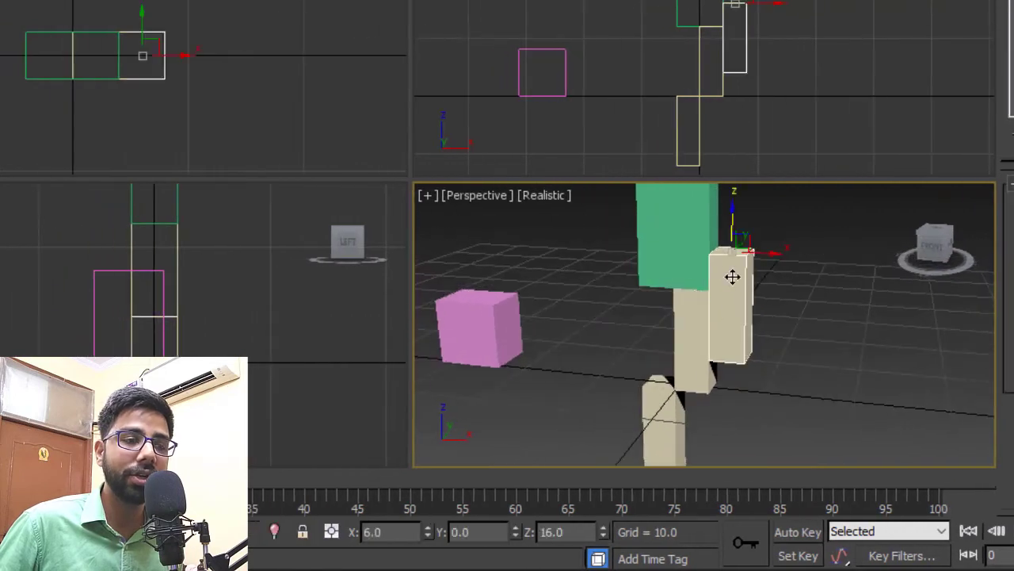
left_click(644, 415)
left_click(729, 301)
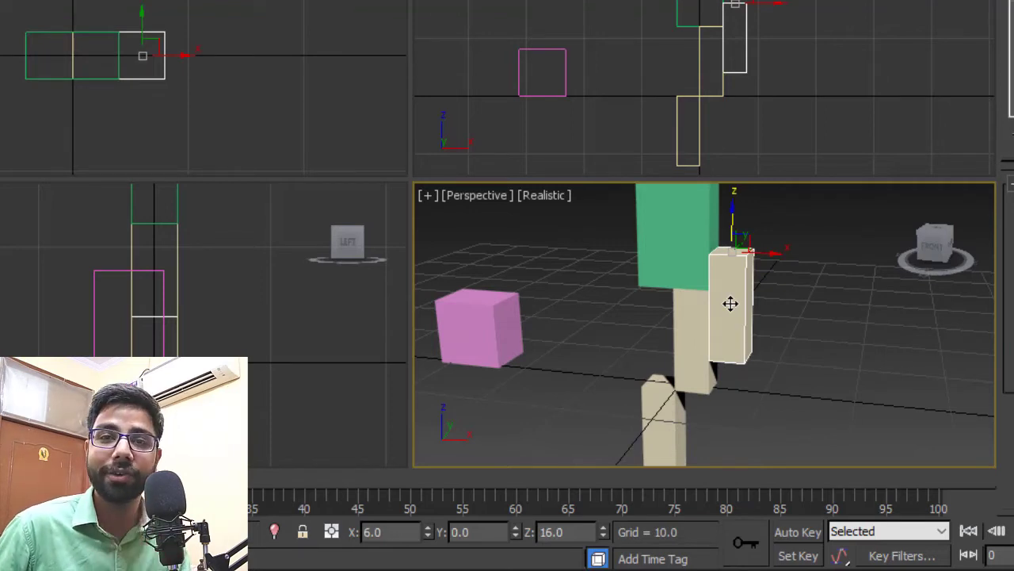
left_click(660, 392)
middle_click_drag(655, 336, 664, 356, "alt")
left_click_drag(580, 531, 452, 549)
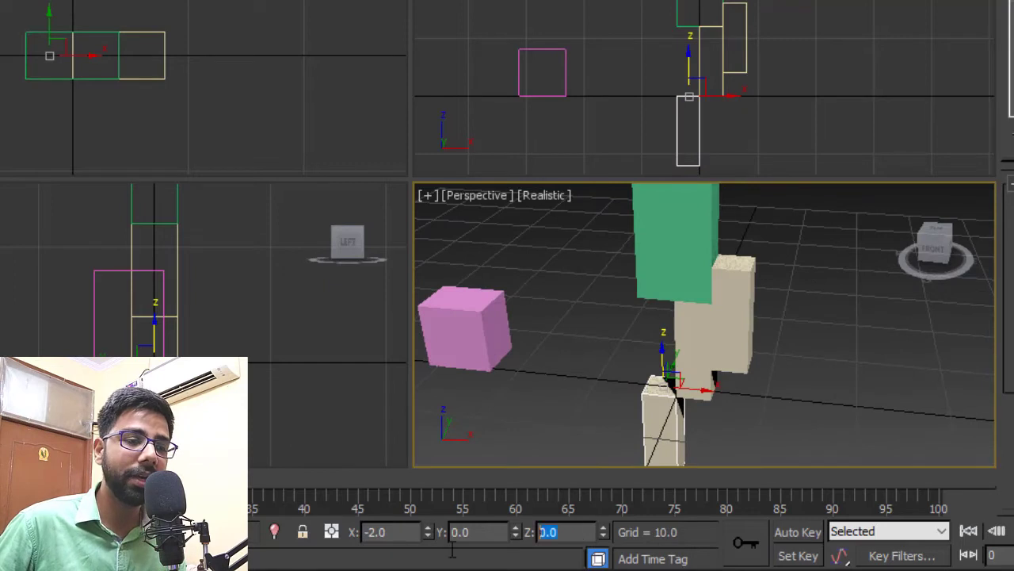
type("12")
key("Return")
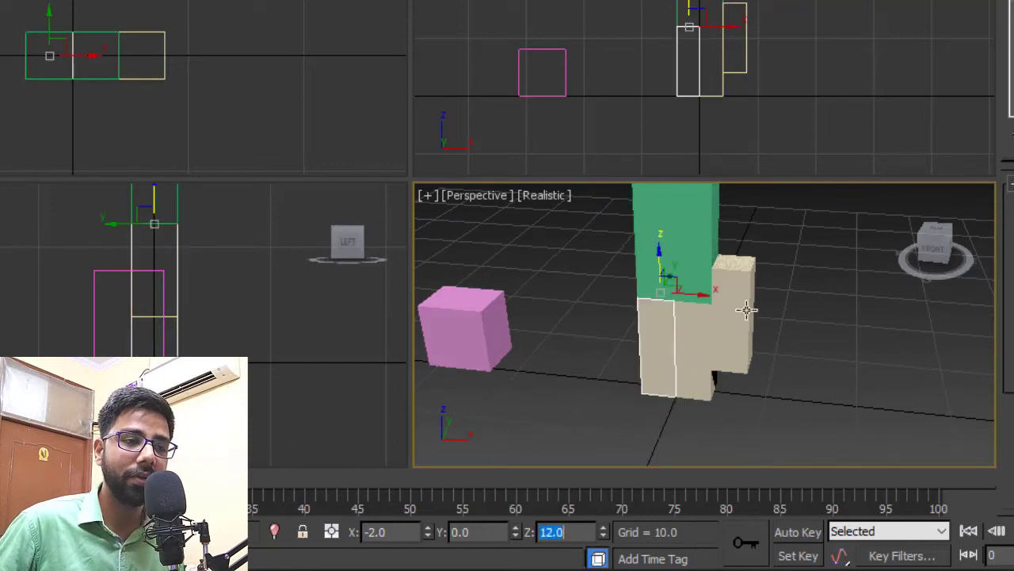
Raise the arm on the positive X side to Z 28 so its pivot sits at the torso's shoulder height.
left_click(741, 291)
middle_click_drag(740, 291, 695, 378, "alt")
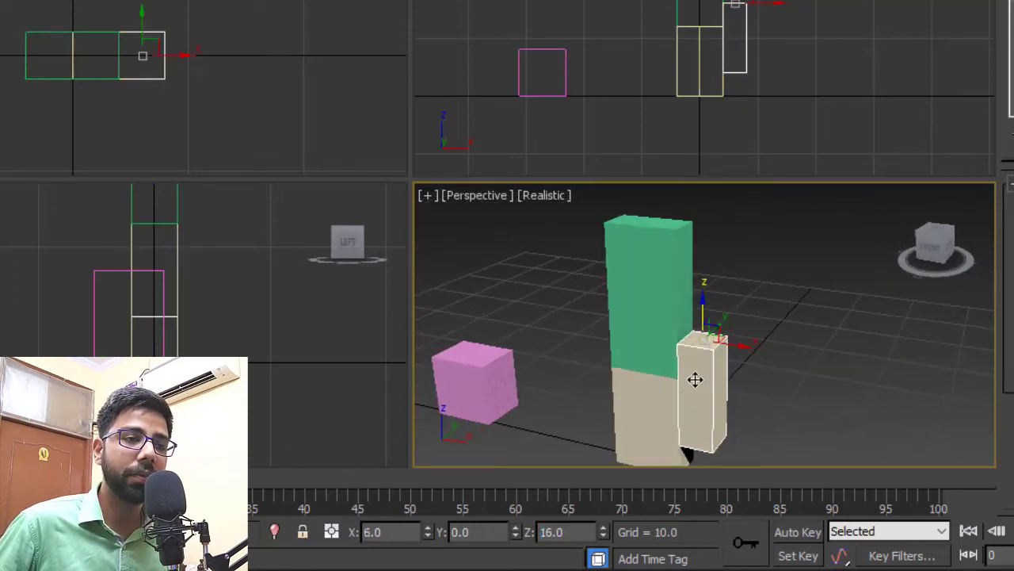
left_click_drag(709, 312, 709, 190)
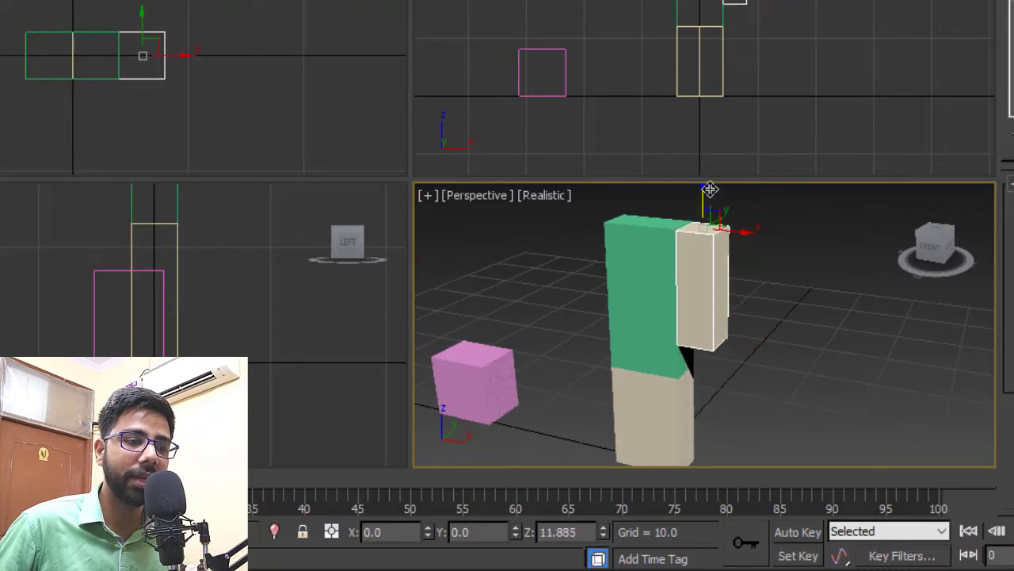
left_click(561, 532)
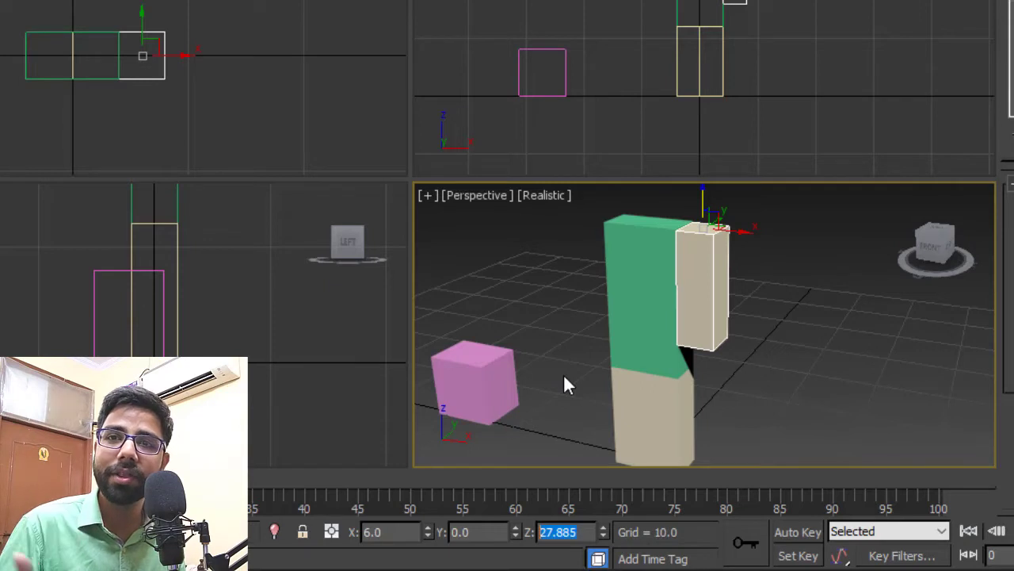
type("28")
key("Return")
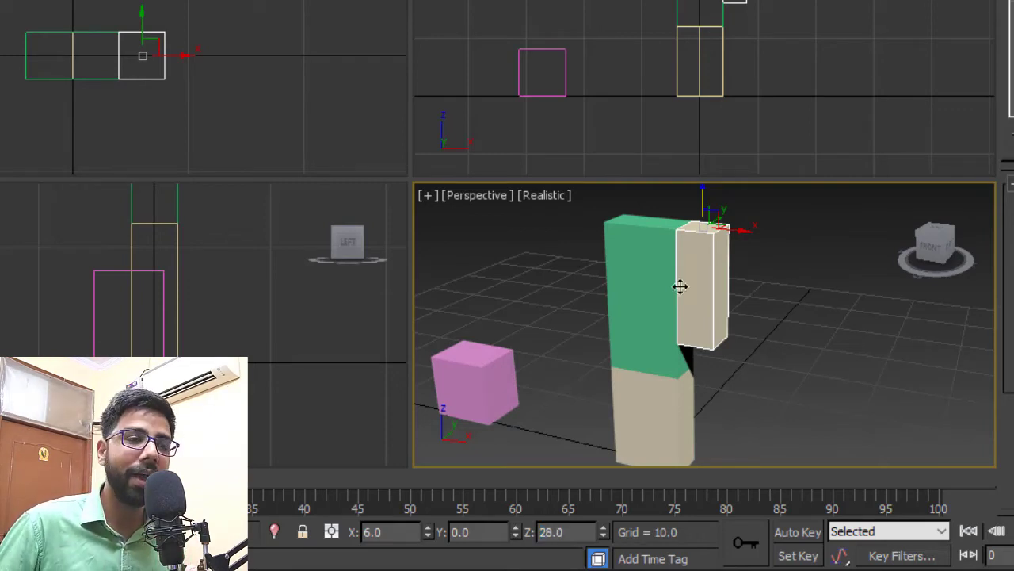
Clone the arm as a single instance to the torso's other side and set the copy's X position to -6.
middle_click_drag(679, 285, 761, 308, "alt")
left_click_drag(738, 229, 610, 247)
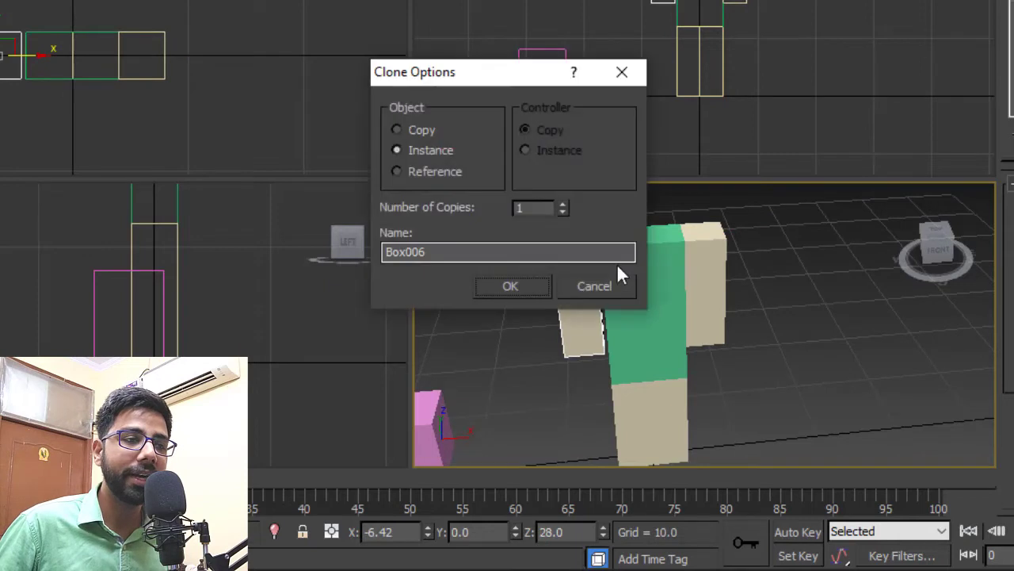
left_click(533, 285)
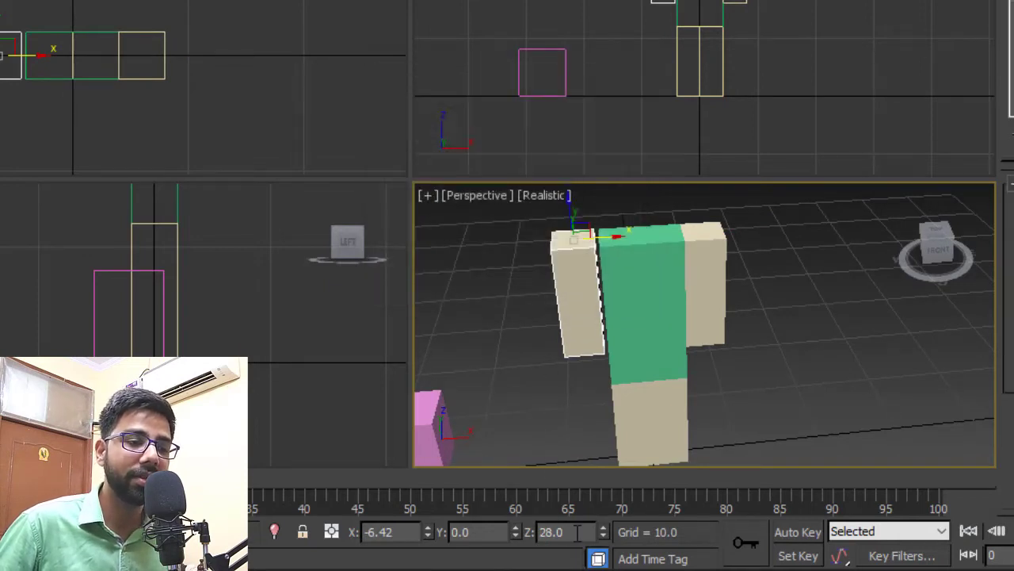
left_click_drag(578, 532, 270, 534)
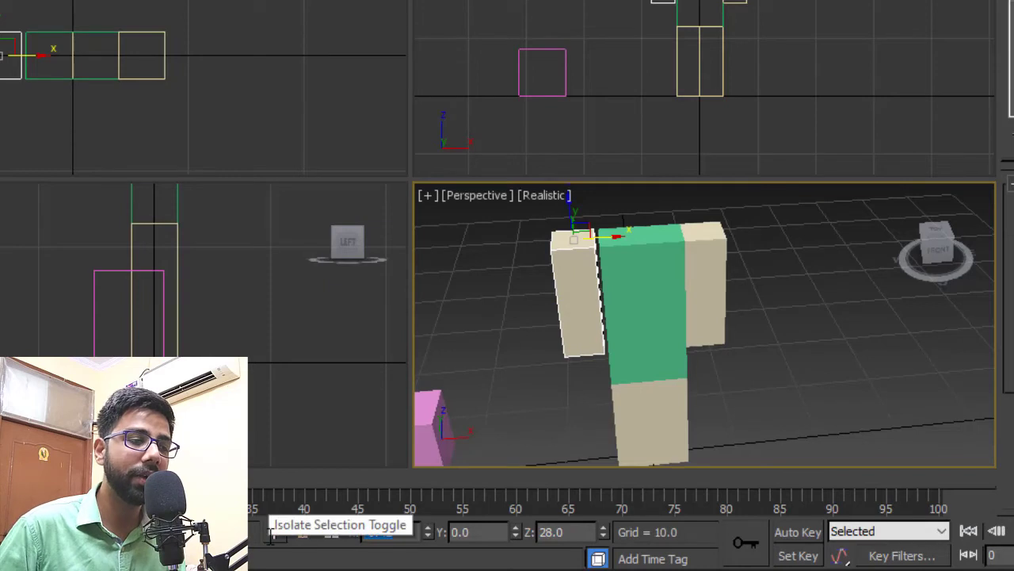
type("-6")
key("Return")
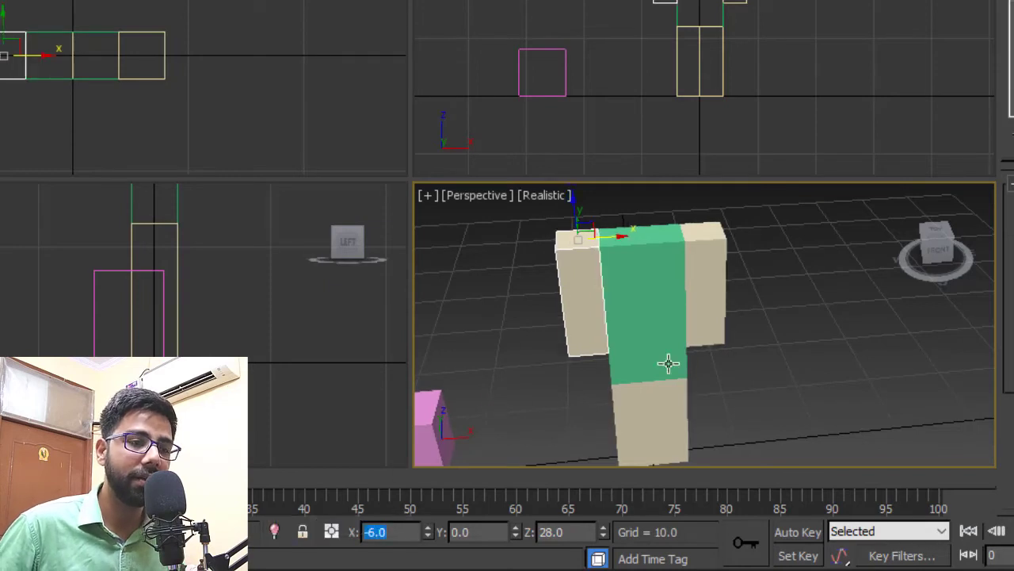
middle_click_drag(669, 362, 657, 335, "alt")
scroll(631, 306, "down", 3)
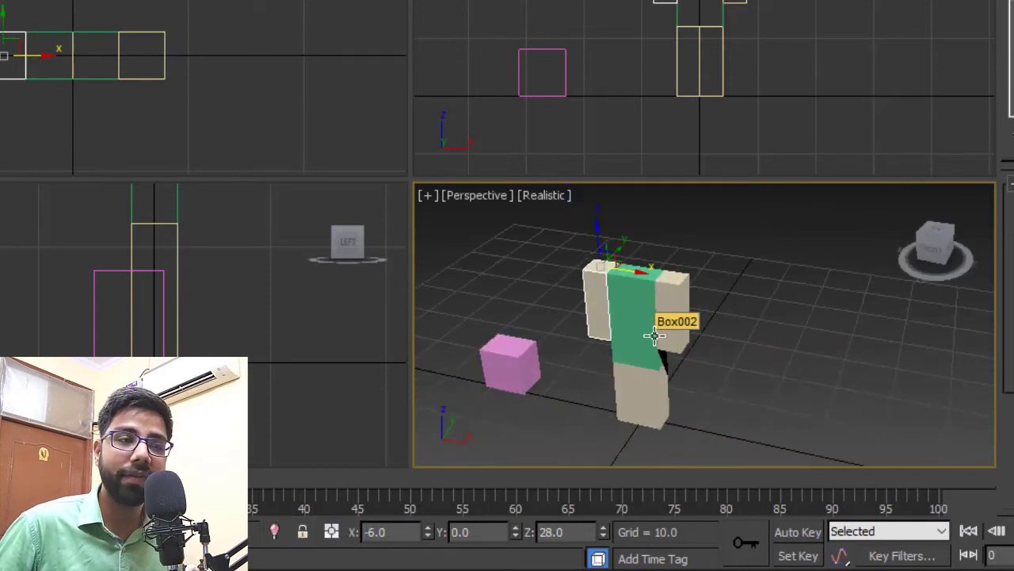
Place the pink head box on top of the torso at X 0, Y 0, Z 28.
left_click(517, 360)
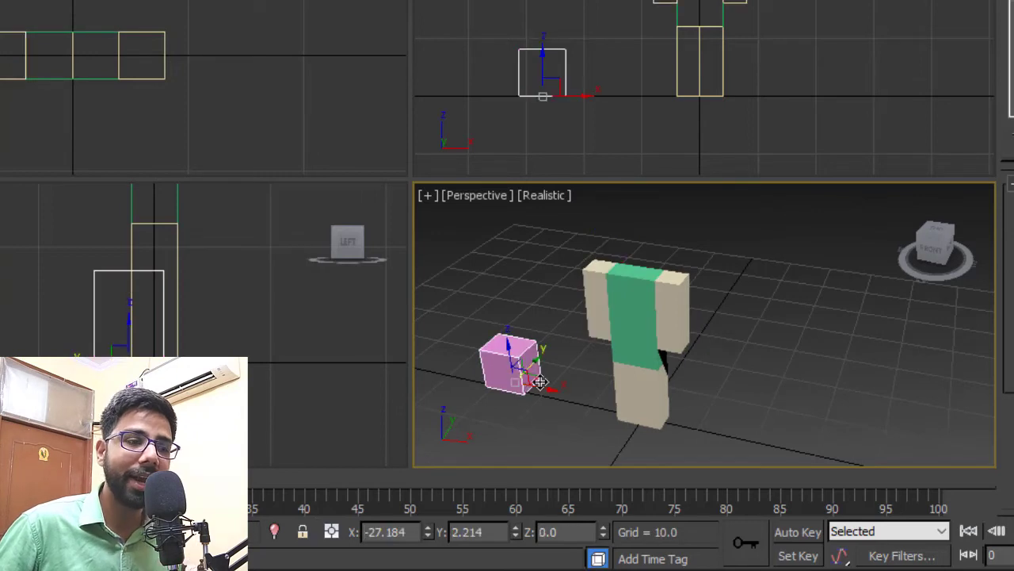
middle_click_drag(611, 344, 626, 388, "alt")
scroll(559, 371, "up", 3)
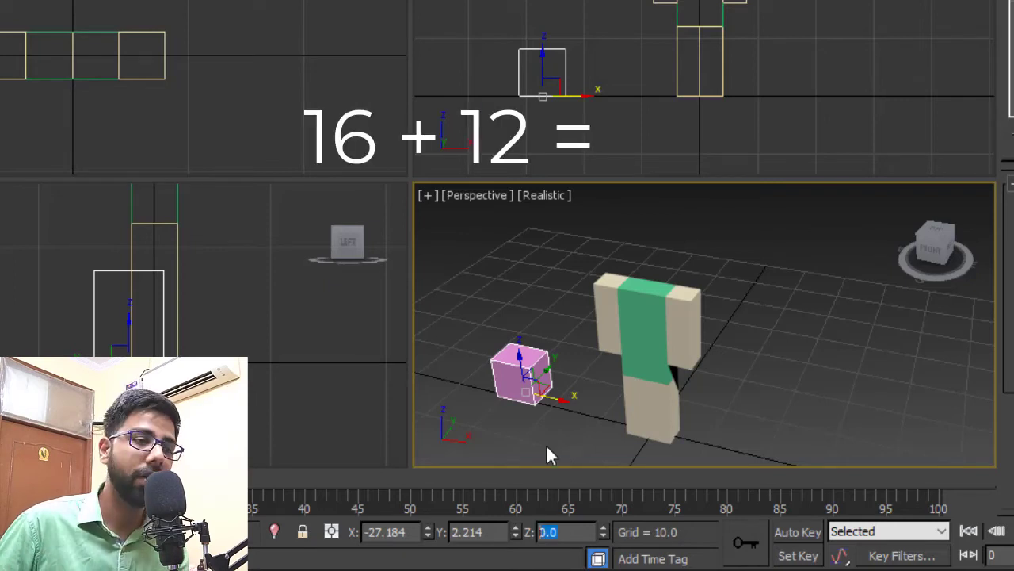
type("28")
key("Return")
key("Tab")
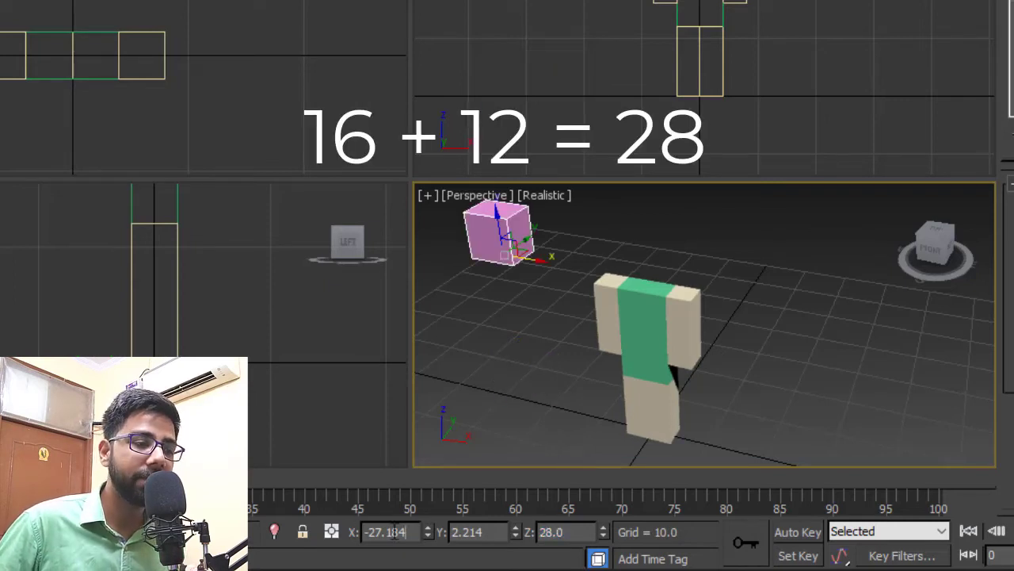
type("0")
key("Tab")
type("0")
key("Tab")
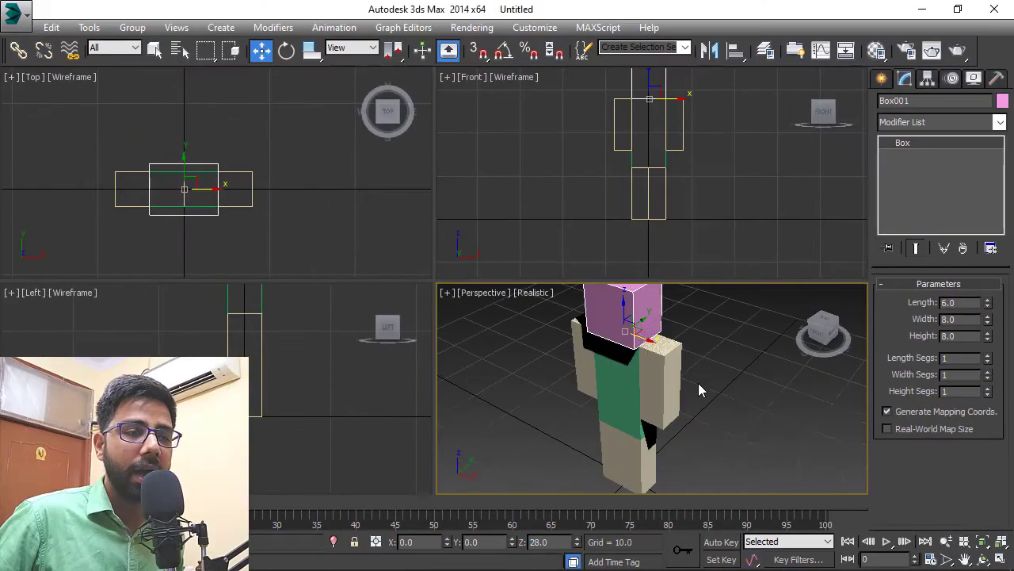
mouse_move(698, 383)
middle_mouse_down("alt")
mouse_move(689, 381)
mouse_move(705, 375)
middle_mouse_up("alt")
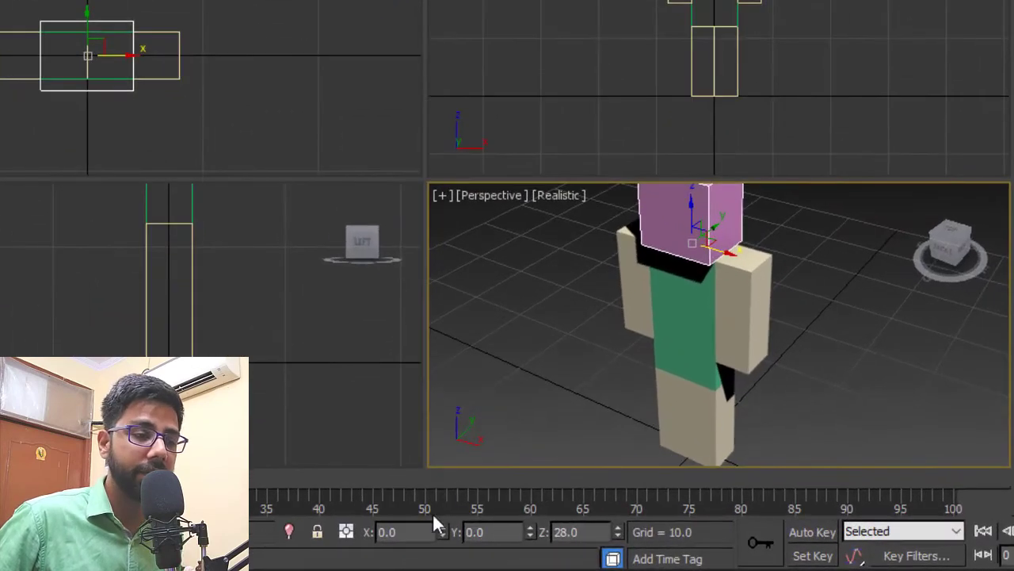
Move the head box to X 5, Y 5, Z 50 to demonstrate entering consecutive coordinates.
left_click_drag(422, 542, 376, 542)
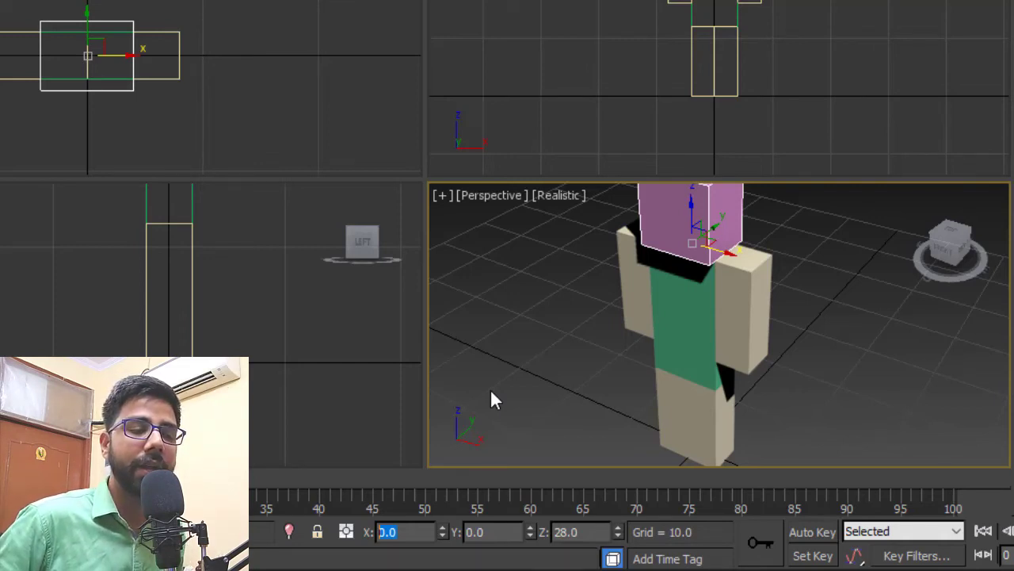
type("5")
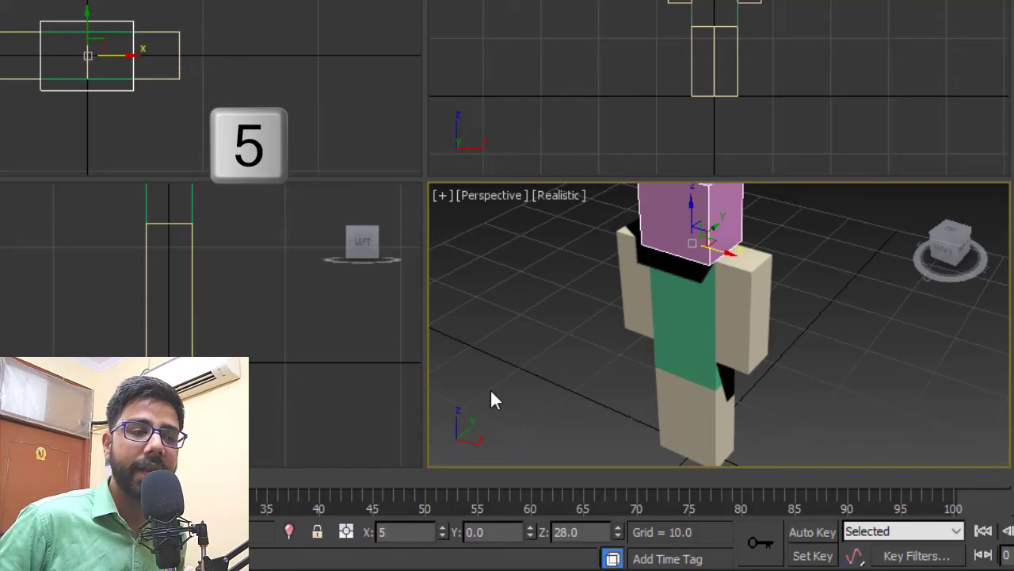
key("Tab")
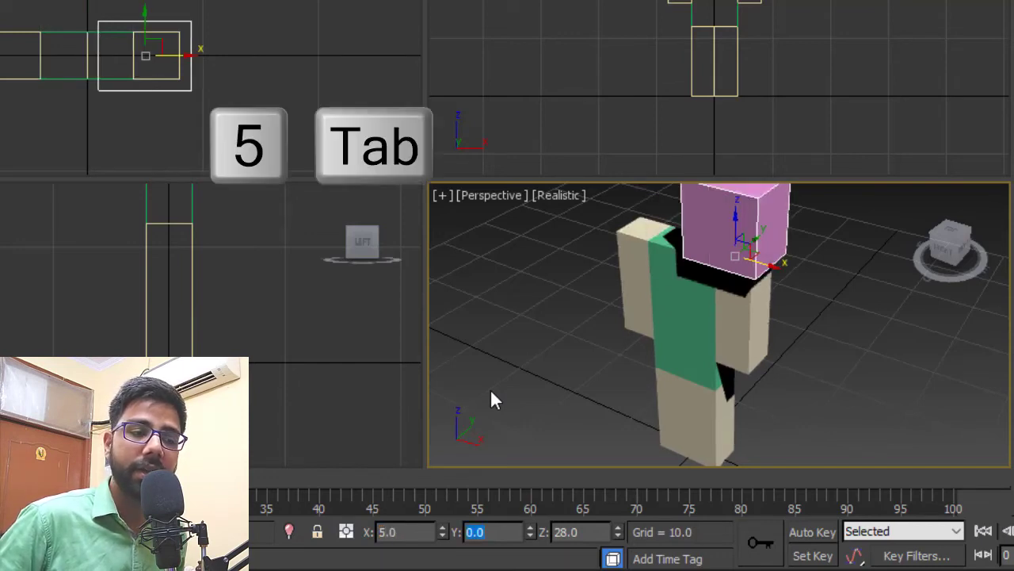
type("5")
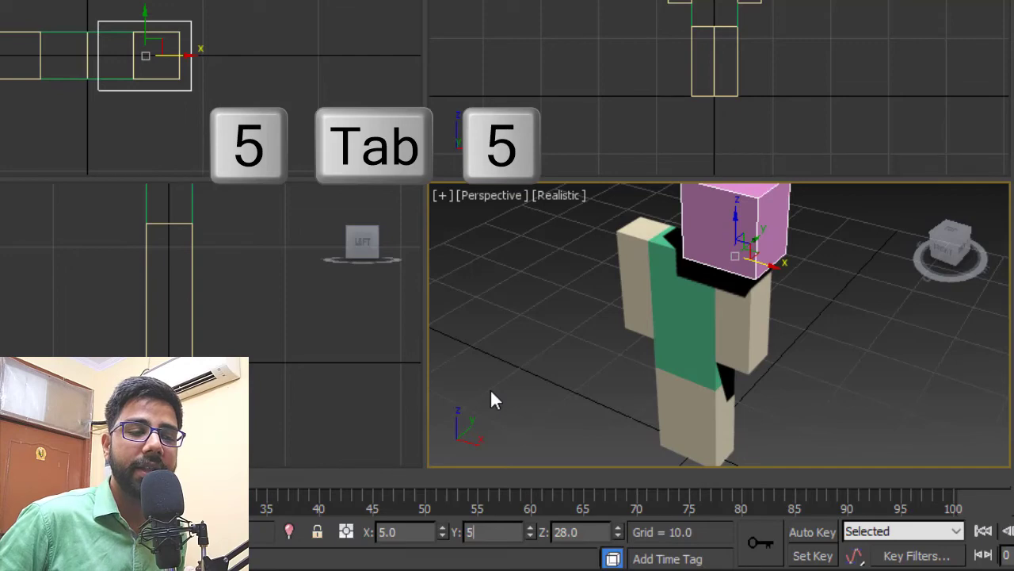
key("Tab")
type("50")
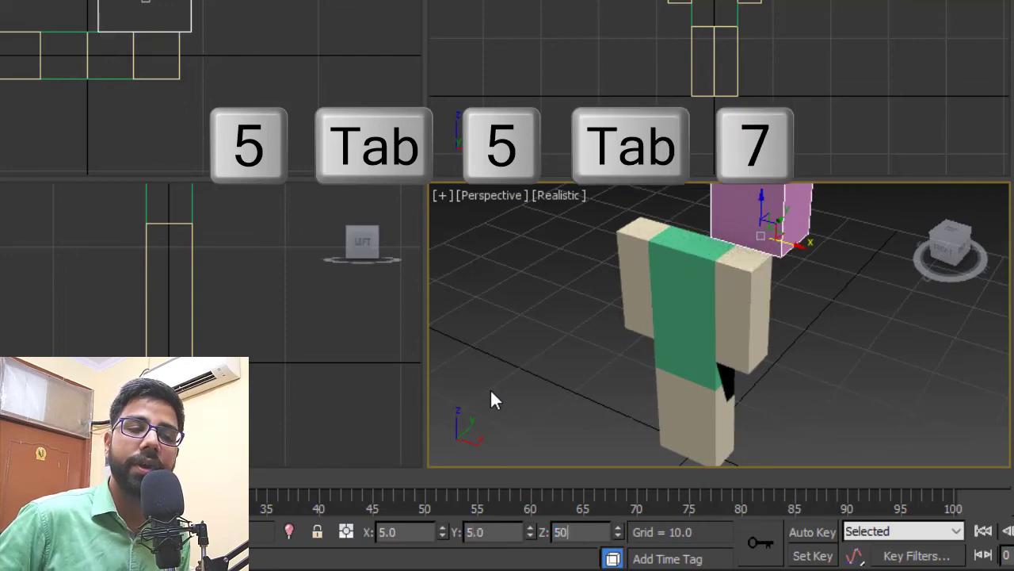
key("Return")
scroll(767, 360, "down", 5)
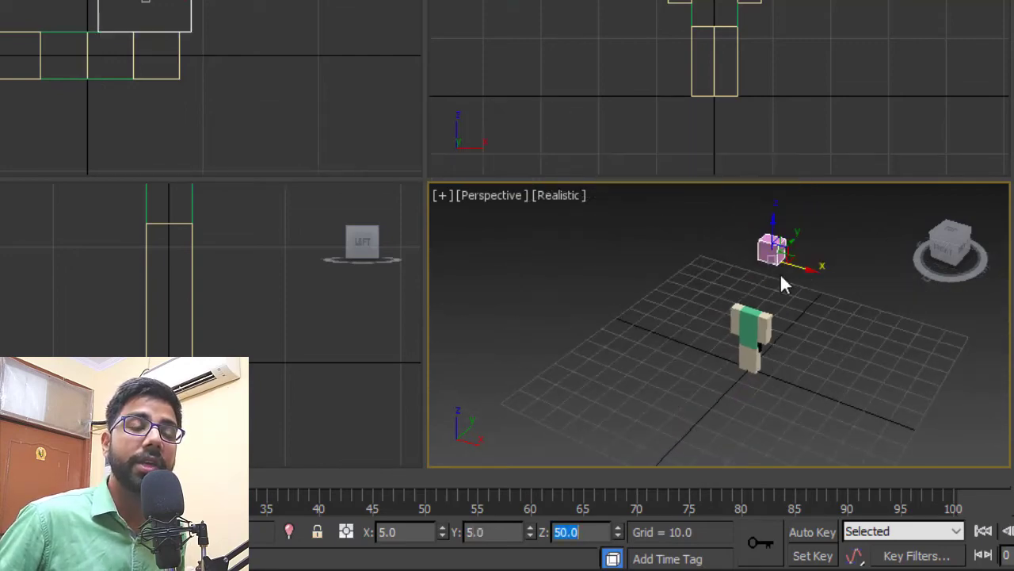
scroll(785, 287, "up", 2)
middle_click_drag(792, 294, 786, 309)
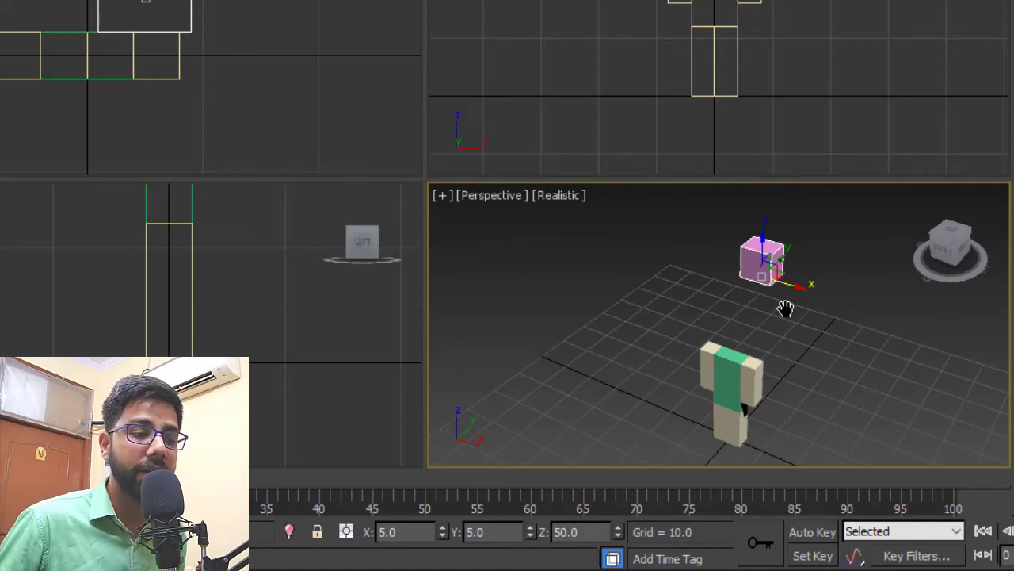
Return the head box to the torso's top by setting its position to X 0, Y 0, Z 28.
left_click_drag(415, 533, 313, 534)
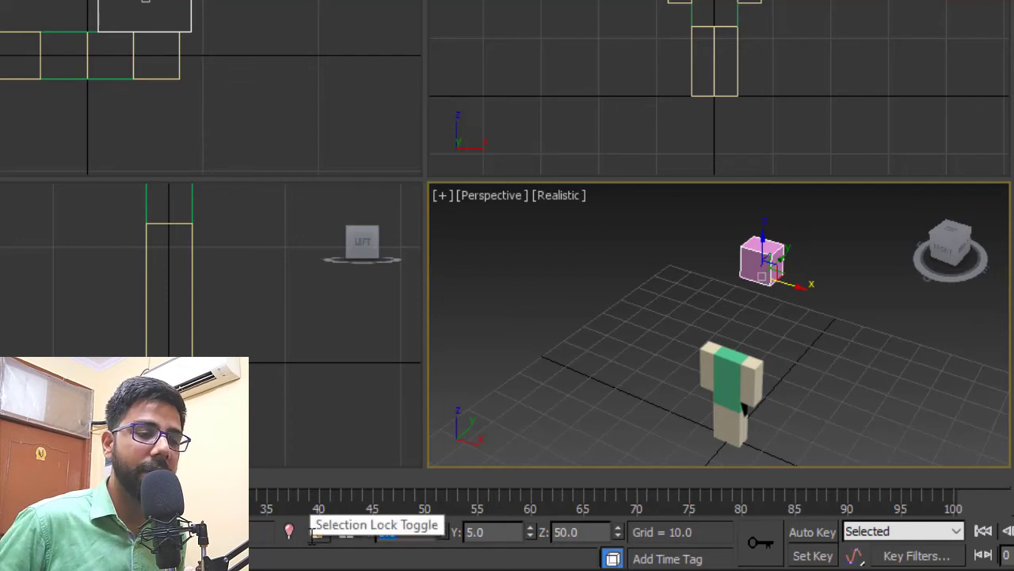
type("0")
key("Tab")
type("0")
key("Tab")
type("28")
key("Return")
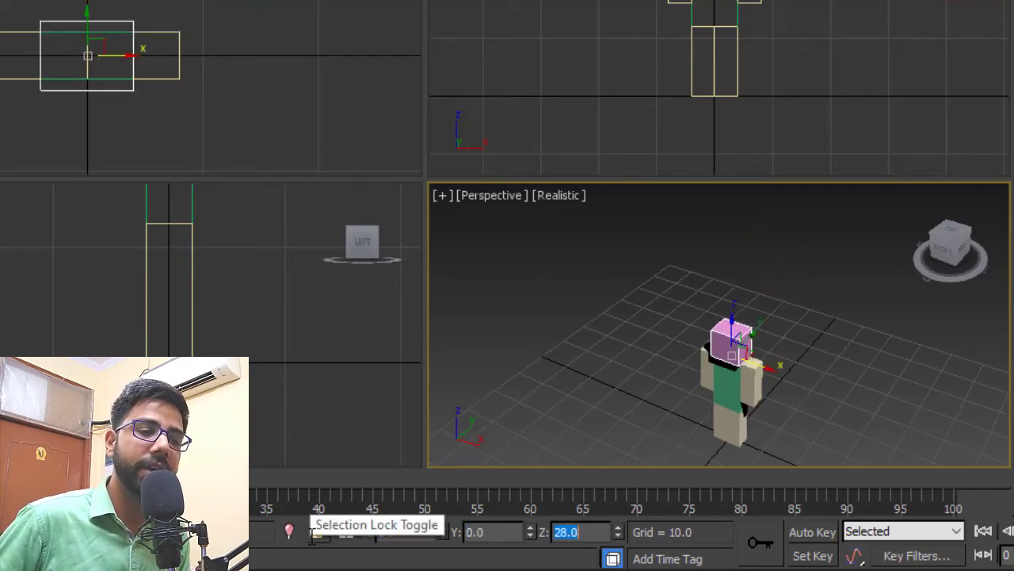
scroll(750, 359, "up", 3)
mouse_move(745, 353)
middle_mouse_down("alt")
mouse_move(727, 343)
mouse_move(737, 356)
mouse_move(737, 343)
middle_mouse_up("alt")
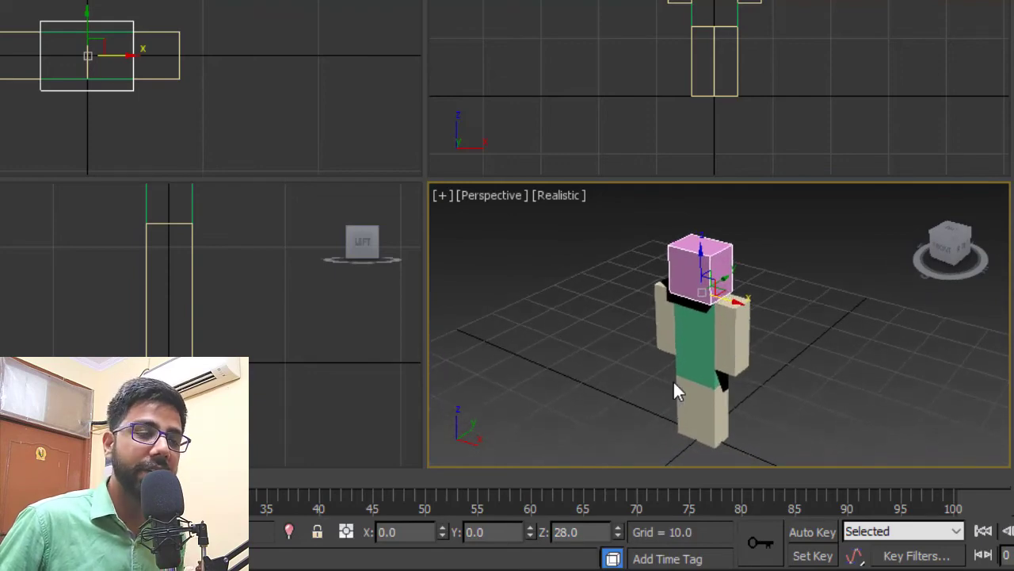
Check the pose in the Minecraft character reference image and rotate the arm on the positive X side forward about its shoulder pivot.
key("alt+Tab")
key("alt+Tab")
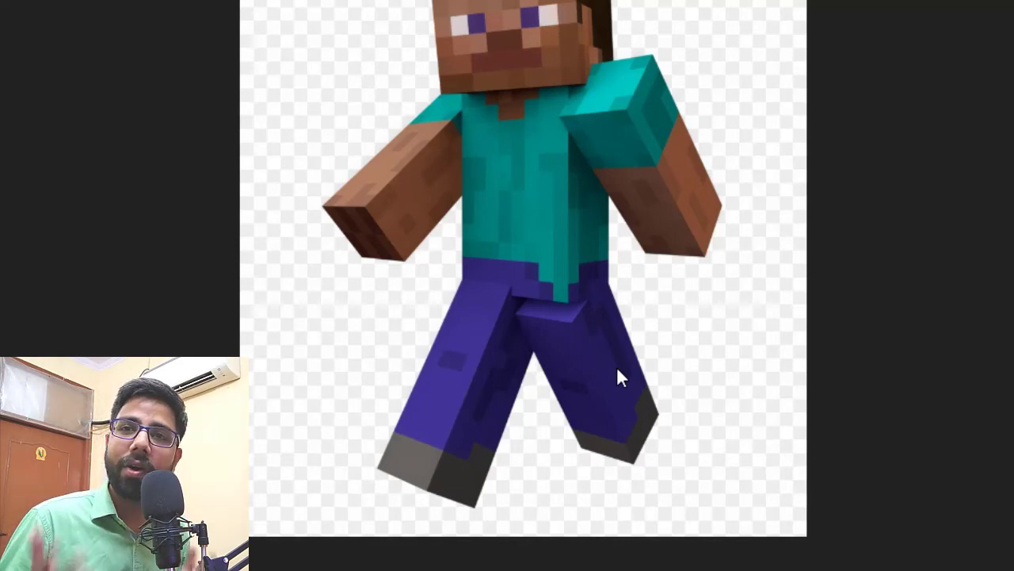
key("alt+Tab")
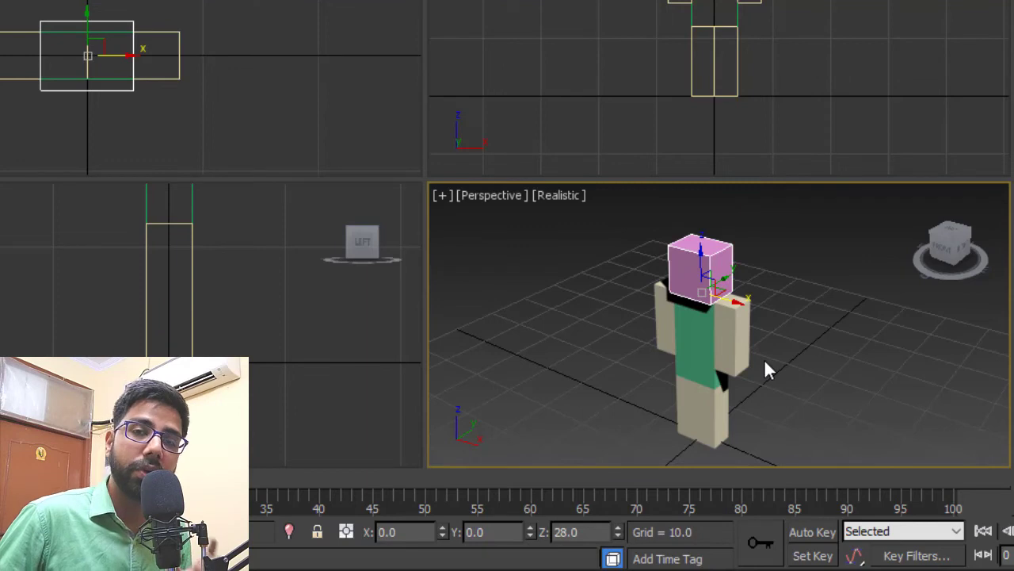
left_click(738, 343)
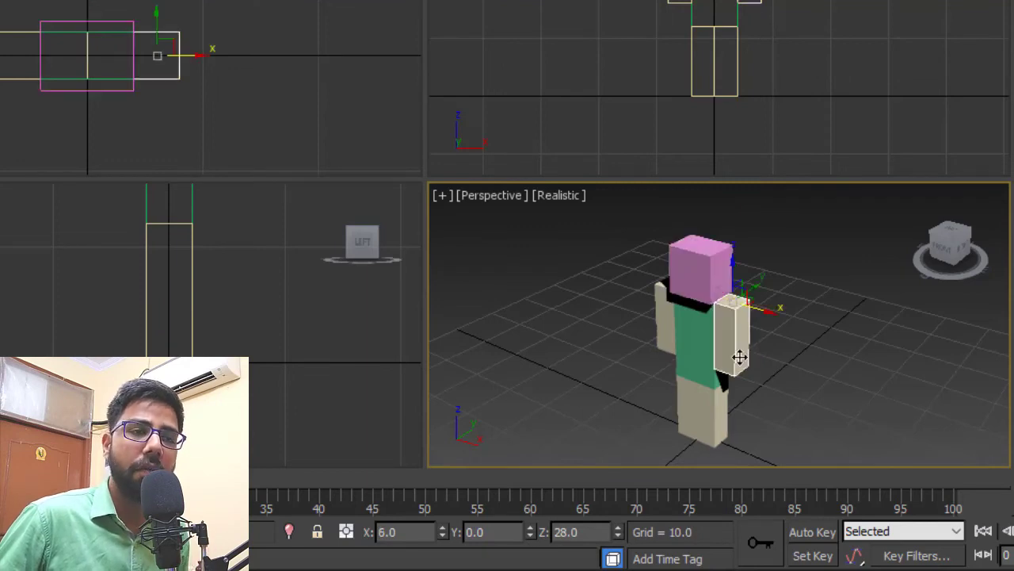
scroll(737, 361, "up", 5)
scroll(736, 350, "down", 5)
middle_click_drag(737, 349, 717, 353, "alt")
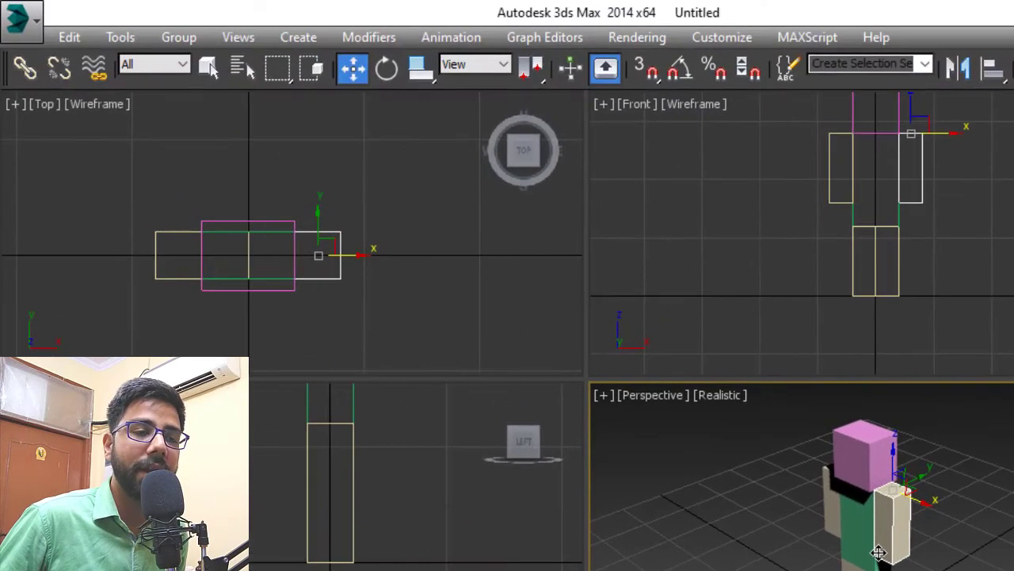
left_click(394, 70)
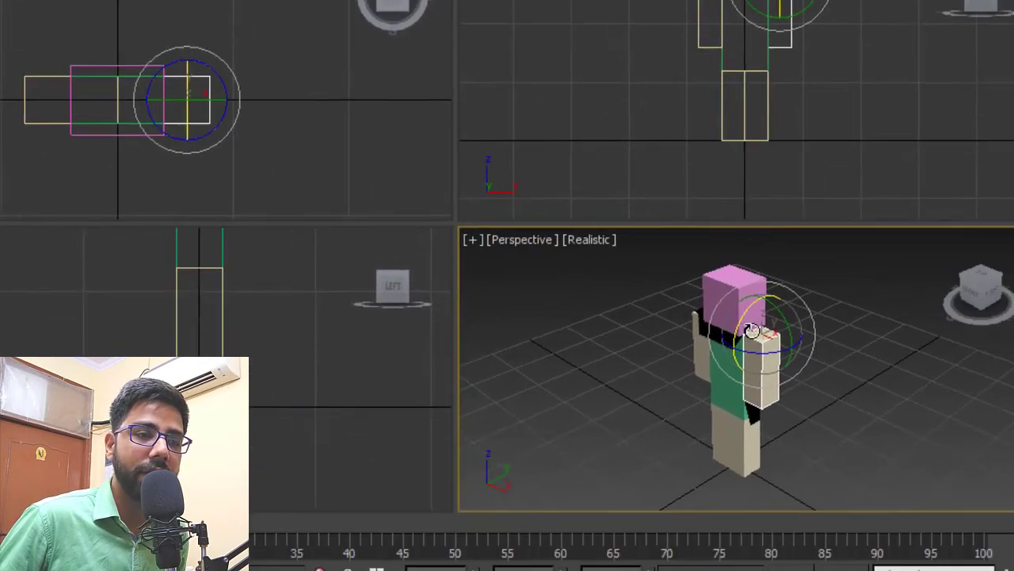
left_click_drag(870, 475, 869, 483)
left_click_drag(699, 284, 763, 226)
scroll(713, 354, "up", 4)
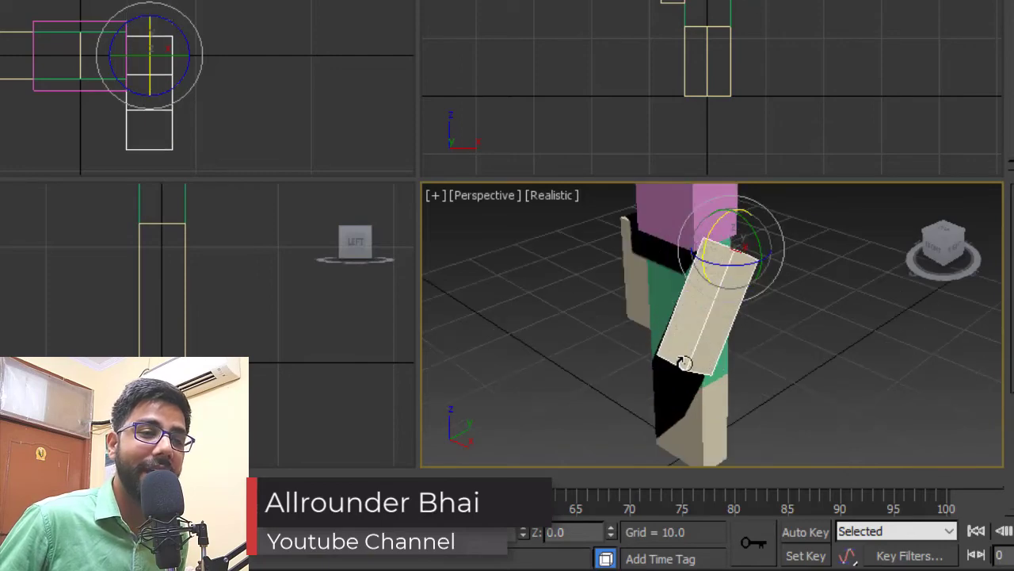
Rotate the arm on the negative X side backward about its shoulder pivot.
middle_click_drag(685, 363, 825, 372, "alt")
left_click(586, 317)
left_click_drag(584, 297, 618, 352)
middle_click_drag(684, 365, 626, 366, "alt")
middle_click_drag(634, 366, 653, 306)
Swing the leg on the positive X side backward and the leg on the negative X side forward into a walking stance.
mouse_move(684, 360)
middle_mouse_down("alt")
mouse_move(657, 322)
mouse_move(671, 361)
middle_mouse_up("alt")
left_click(698, 389)
scroll(676, 353, "down", 3)
left_click_drag(660, 332, 653, 389)
left_click(660, 400)
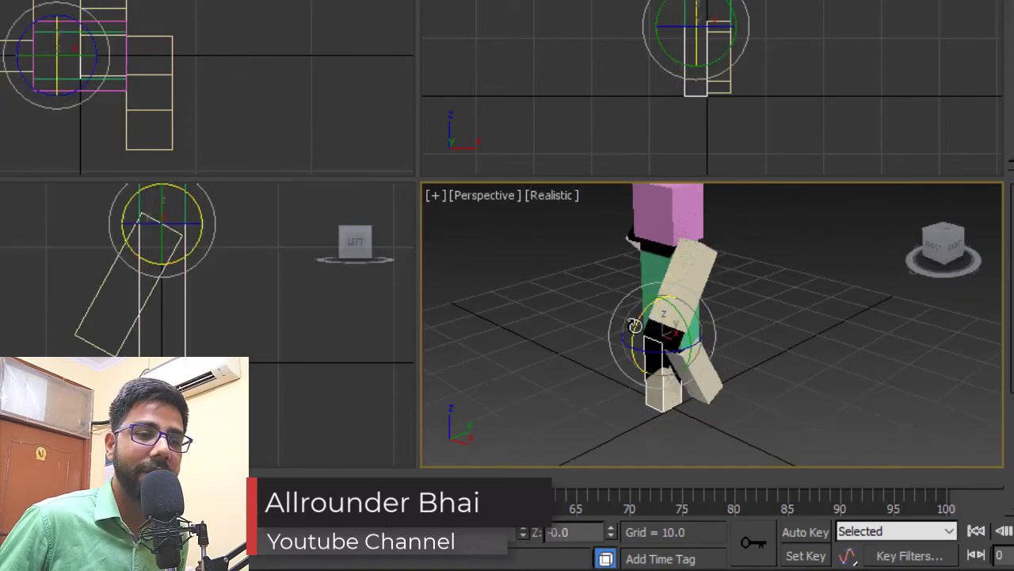
left_click_drag(662, 321, 662, 249)
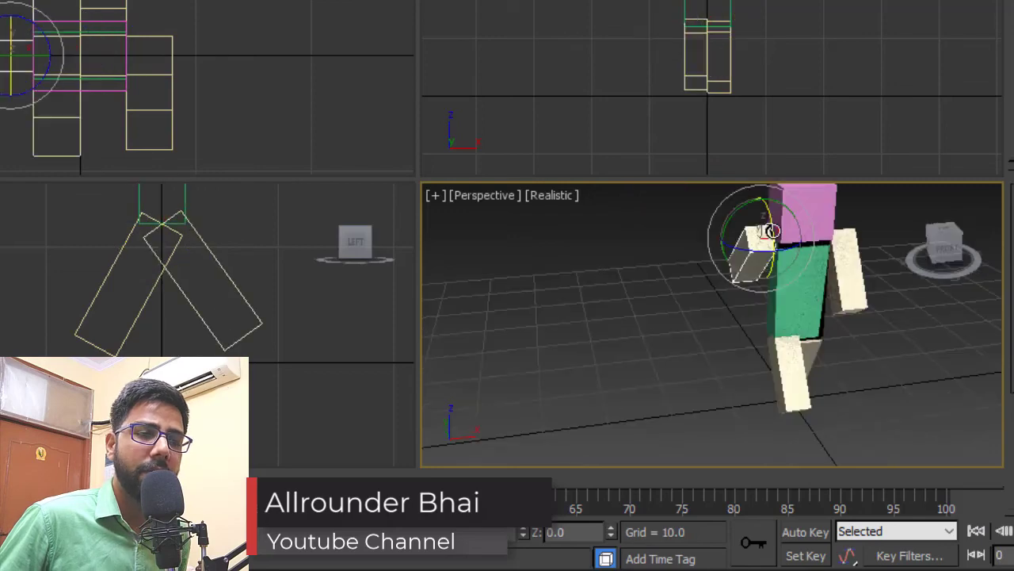
Adjust the swing of the arm on the negative X side and turn the head slightly about its vertical axis.
left_click_drag(768, 229, 774, 197)
middle_click_drag(898, 366, 770, 356, "alt")
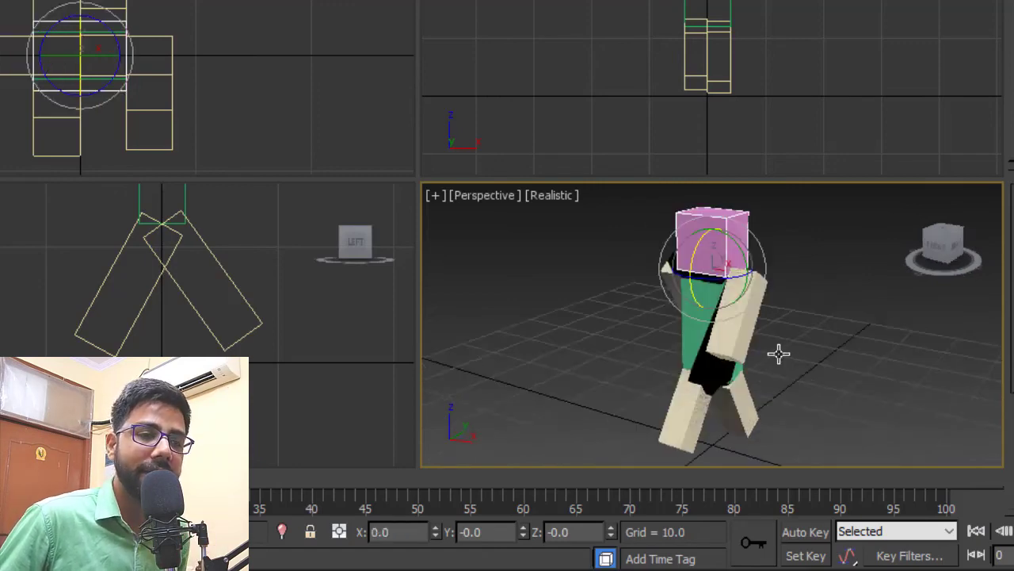
middle_click_drag(778, 354, 759, 381, "alt")
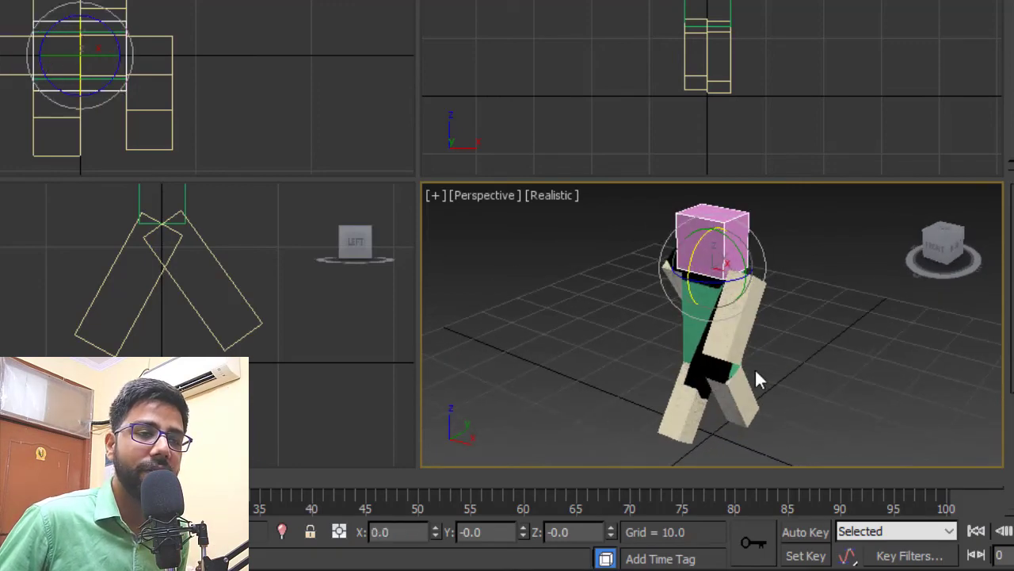
left_click_drag(689, 287, 772, 287)
left_click(790, 388)
middle_click_drag(790, 387, 792, 381)
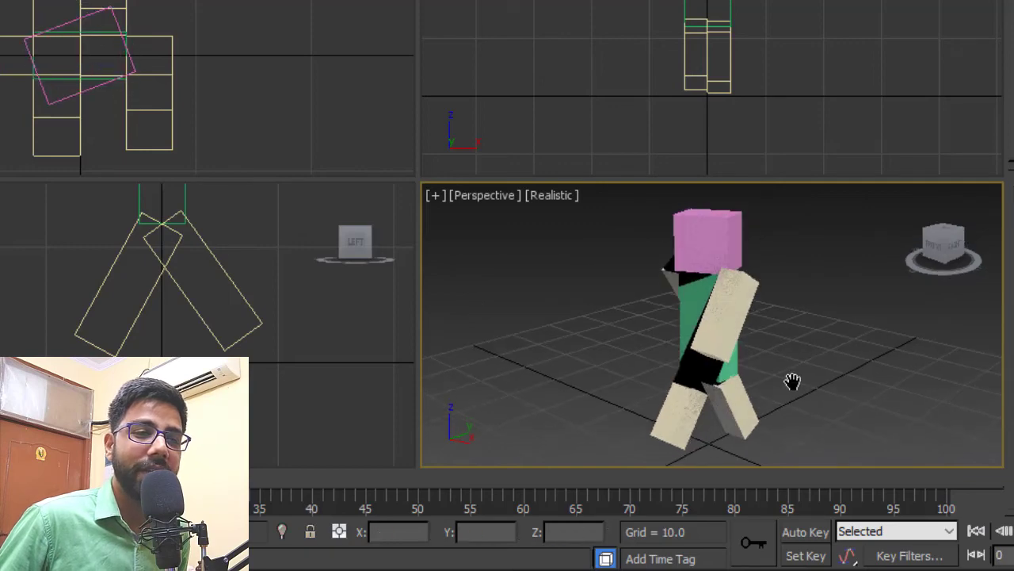